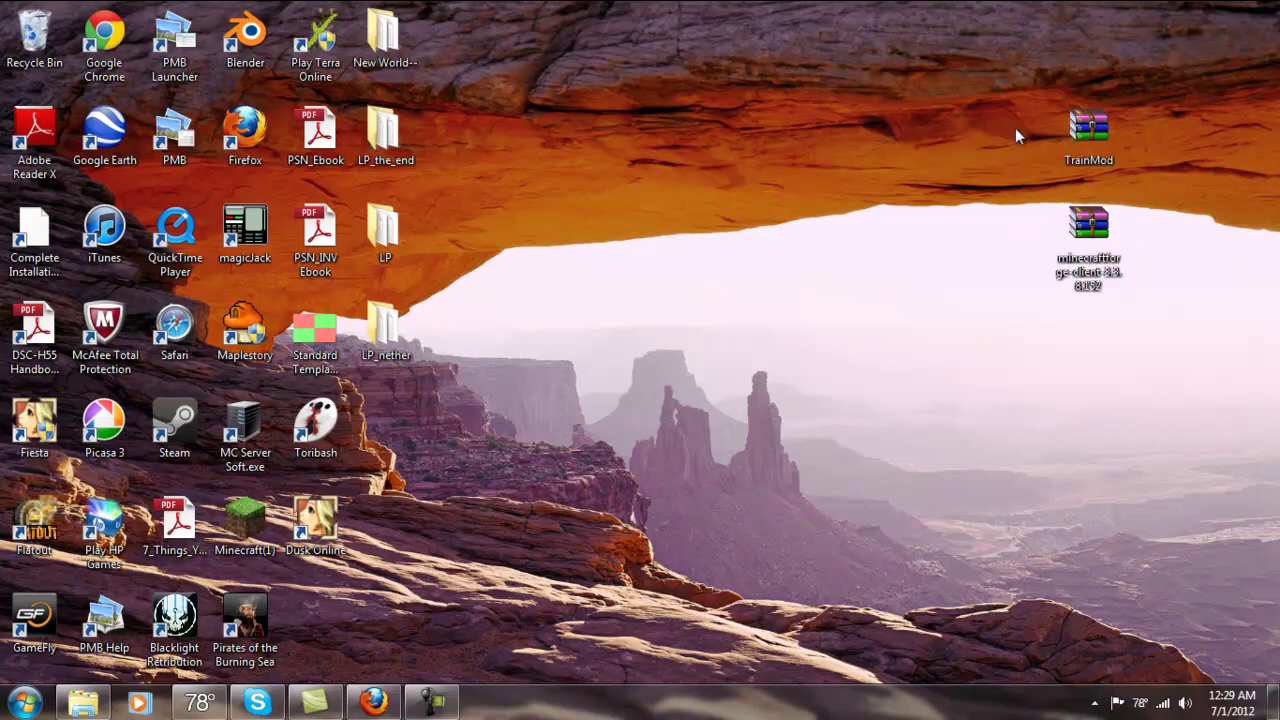
{"action": "left_click_drag", "start_coordinate": [1012, 72], "coordinate": [1192, 380]}
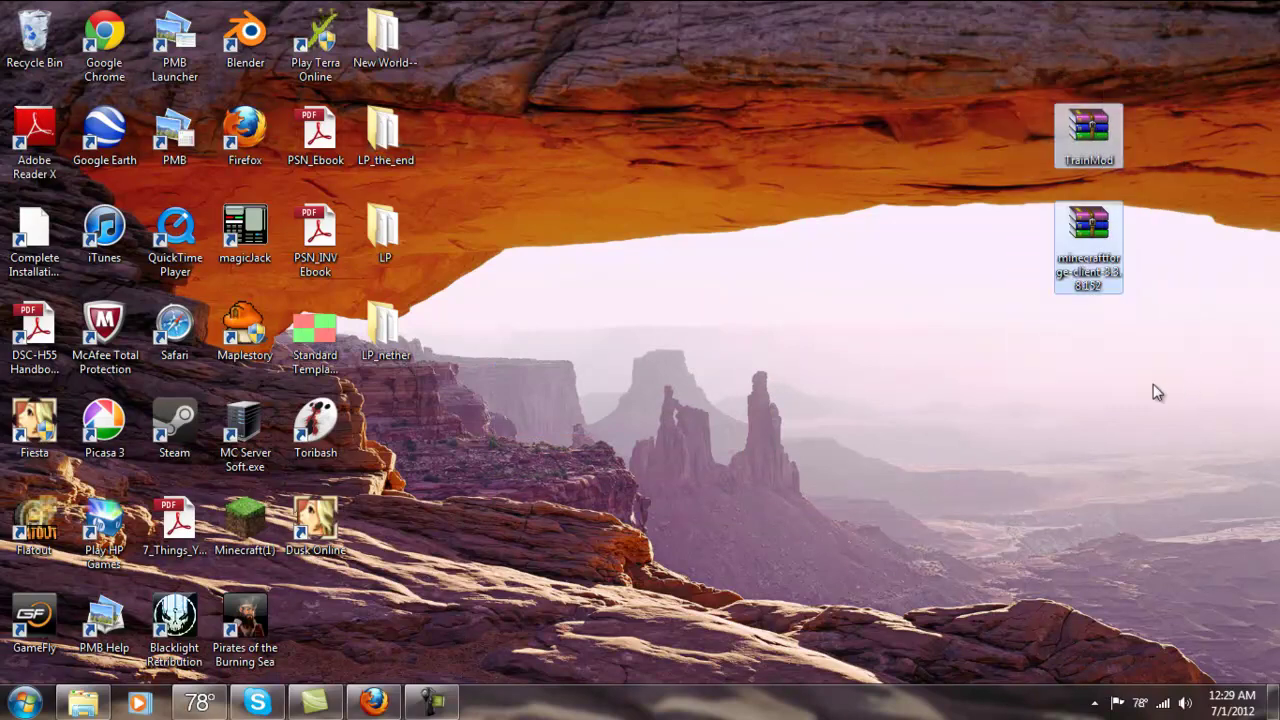
{"action": "left_click", "coordinate": [1099, 130]}
{"action": "left_click", "coordinate": [1120, 255]}
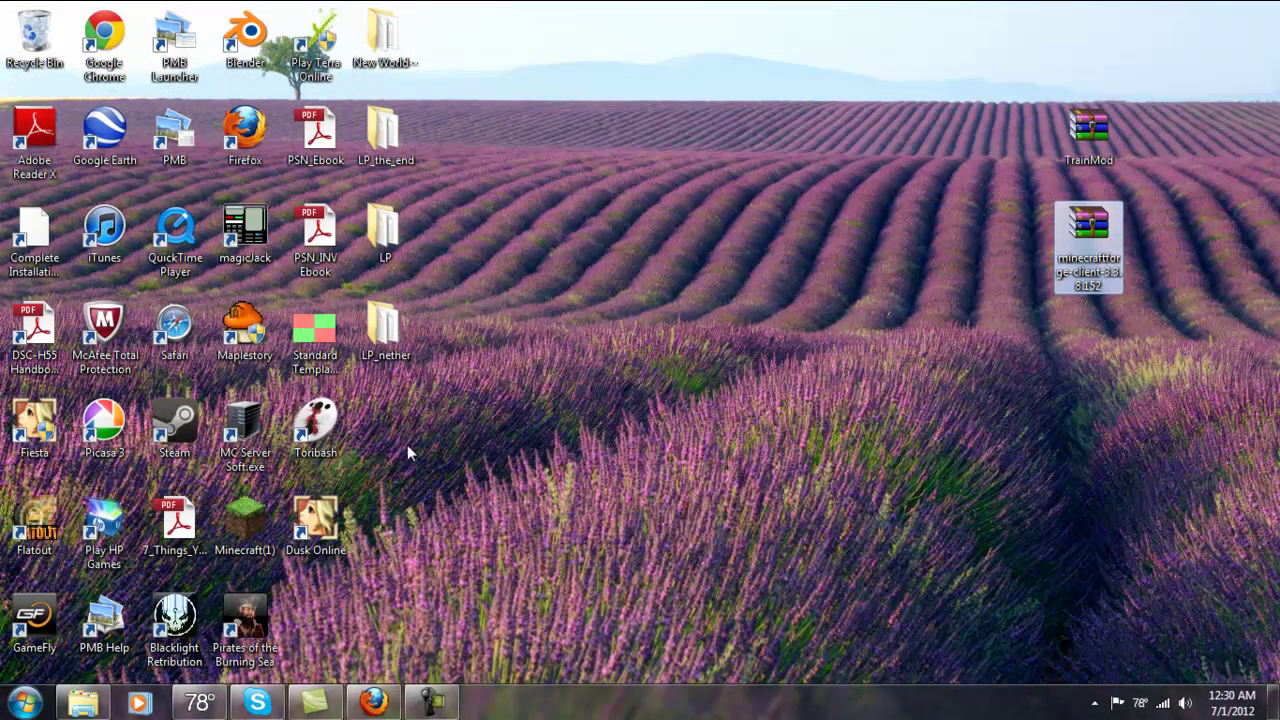
{"action": "left_click_drag", "start_coordinate": [407, 445], "coordinate": [386, 20]}
{"action": "left_click", "coordinate": [662, 419]}
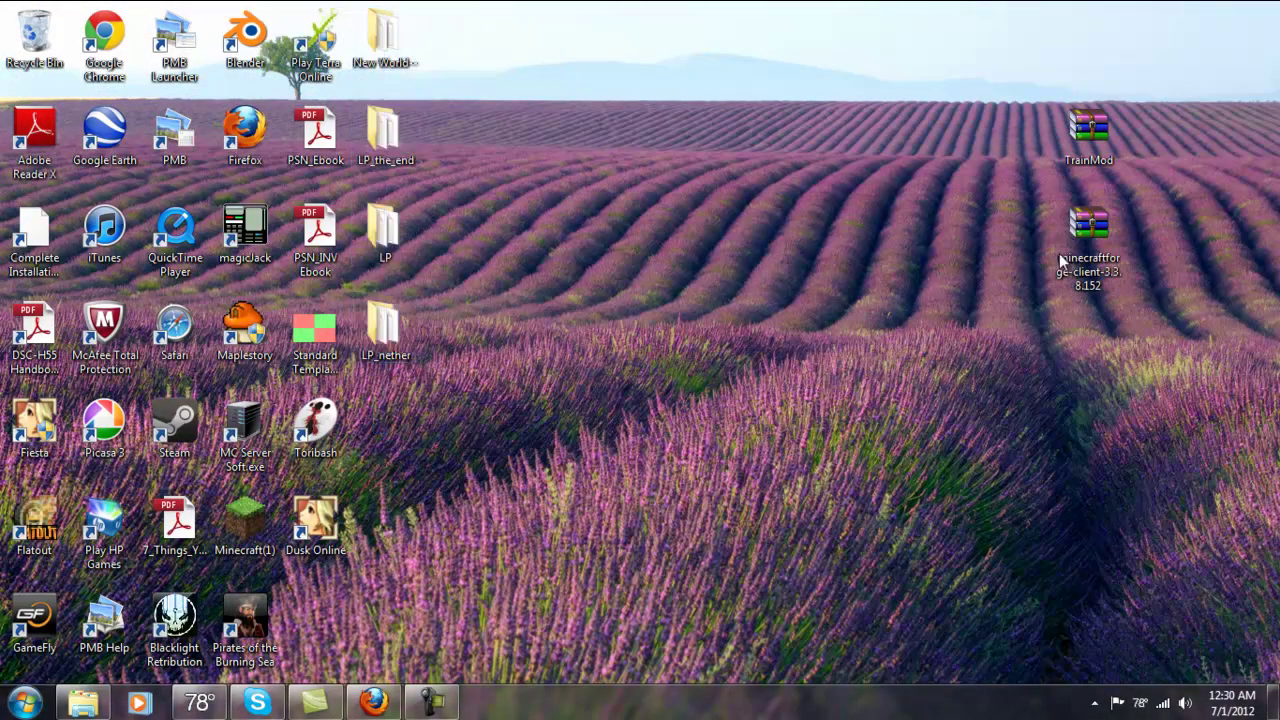
{"action": "left_click_drag", "start_coordinate": [877, 116], "coordinate": [1143, 268]}
{"action": "left_click", "coordinate": [851, 199]}
{"action": "left_click_drag", "start_coordinate": [959, 52], "coordinate": [1123, 388]}
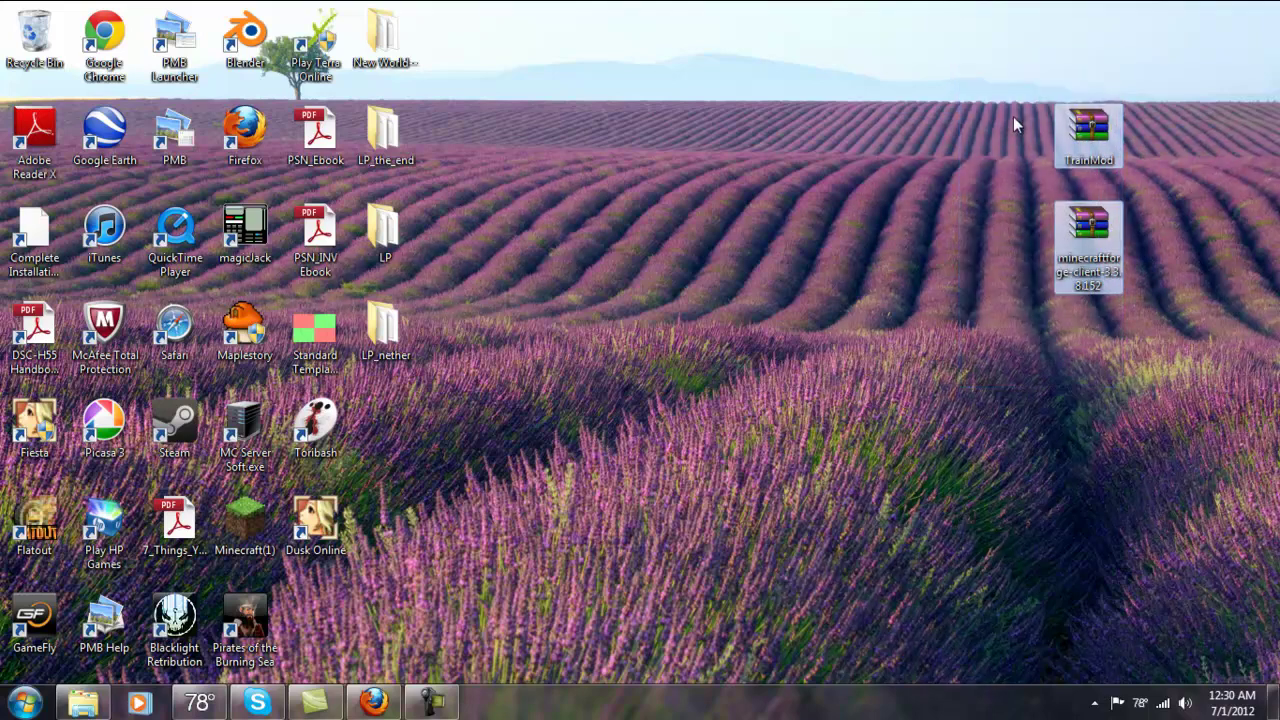
{"action": "left_click", "coordinate": [1019, 73]}
{"action": "left_click_drag", "start_coordinate": [1030, 93], "coordinate": [1138, 305]}
{"action": "left_click", "coordinate": [616, 414]}
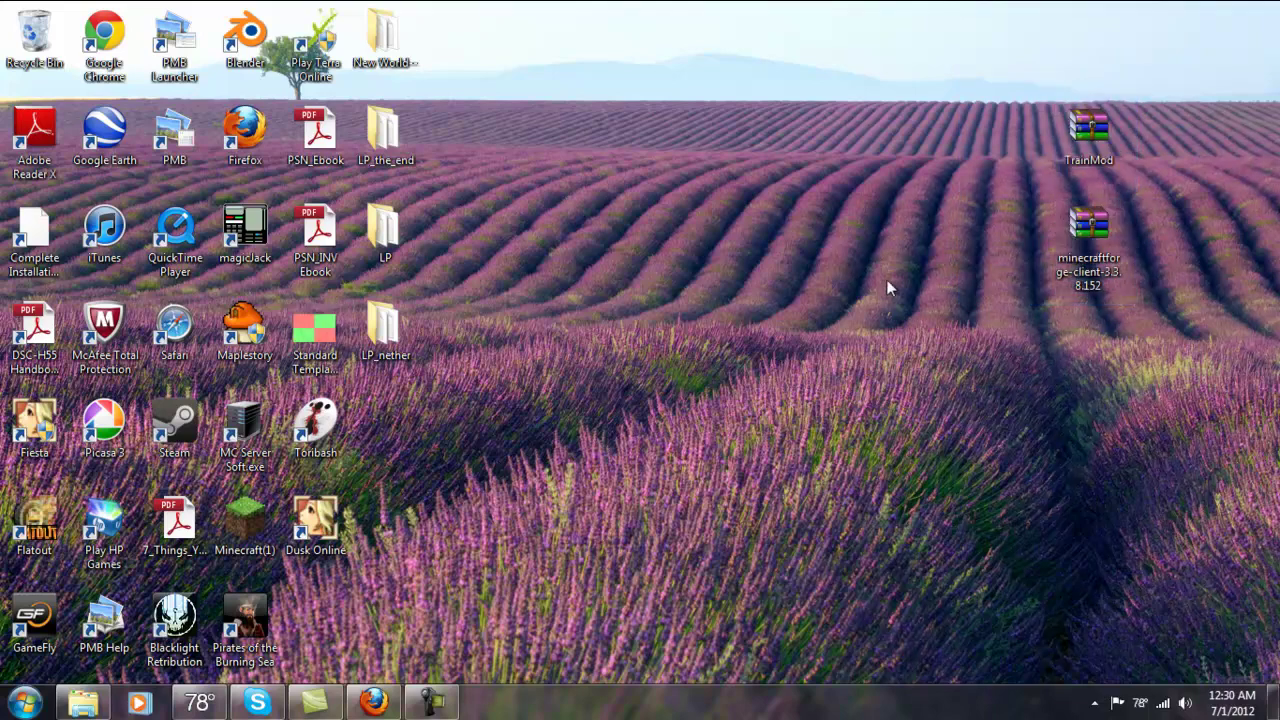
- Switch to Firefox and open the trains-and-zeppelin wiki from the link in the mod's forum topic
{"action": "mouse_move", "coordinate": [396, 712]}
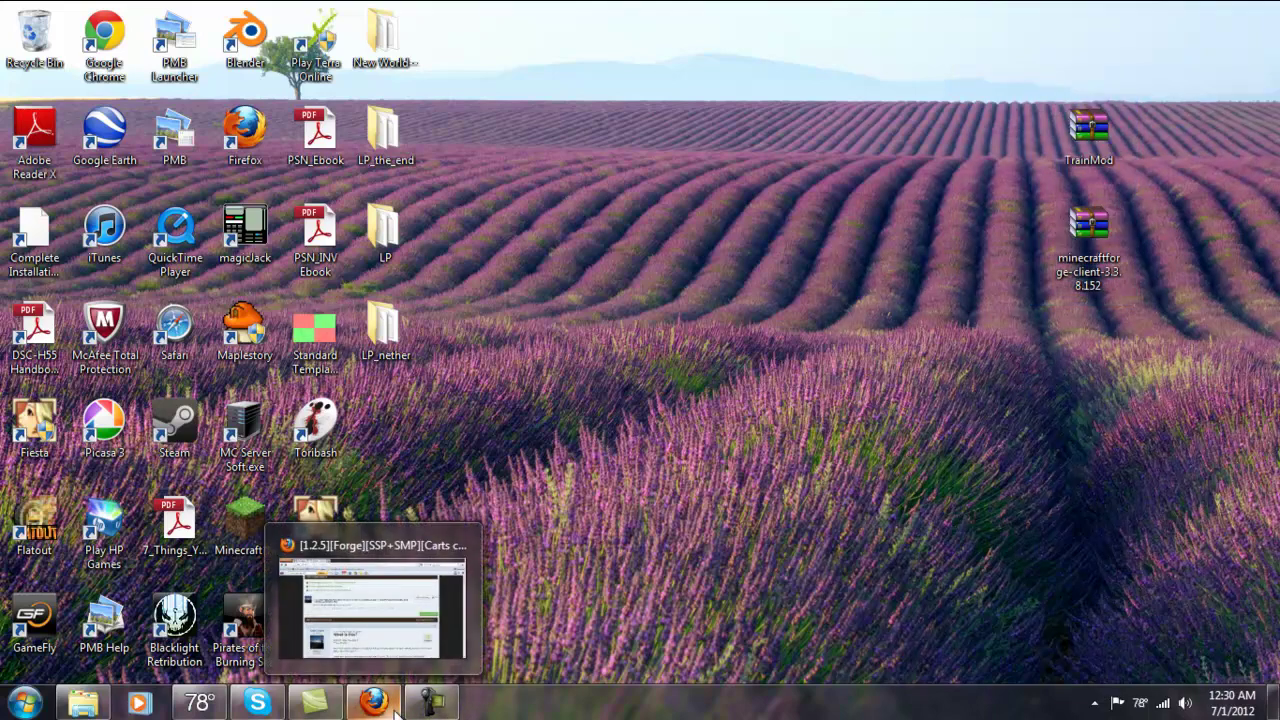
{"action": "left_click", "coordinate": [396, 712]}
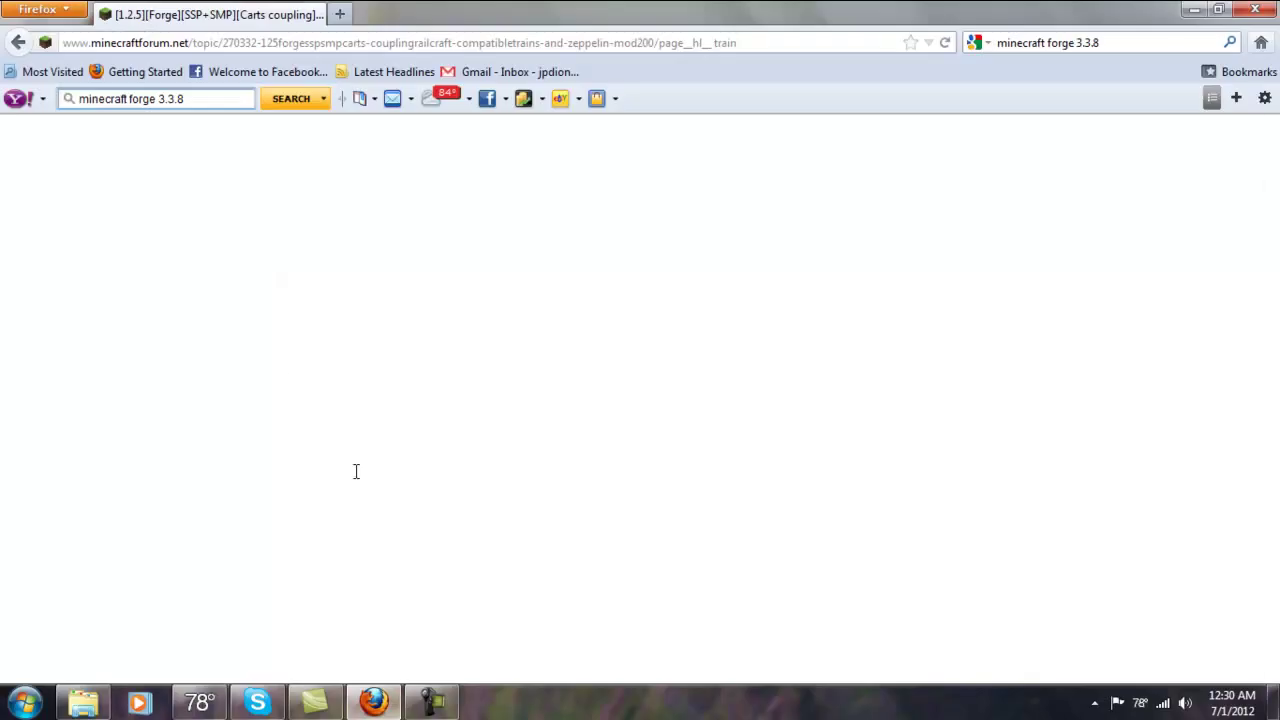
{"action": "scroll", "coordinate": [280, 400], "scroll_direction": "down", "scroll_amount": 8}
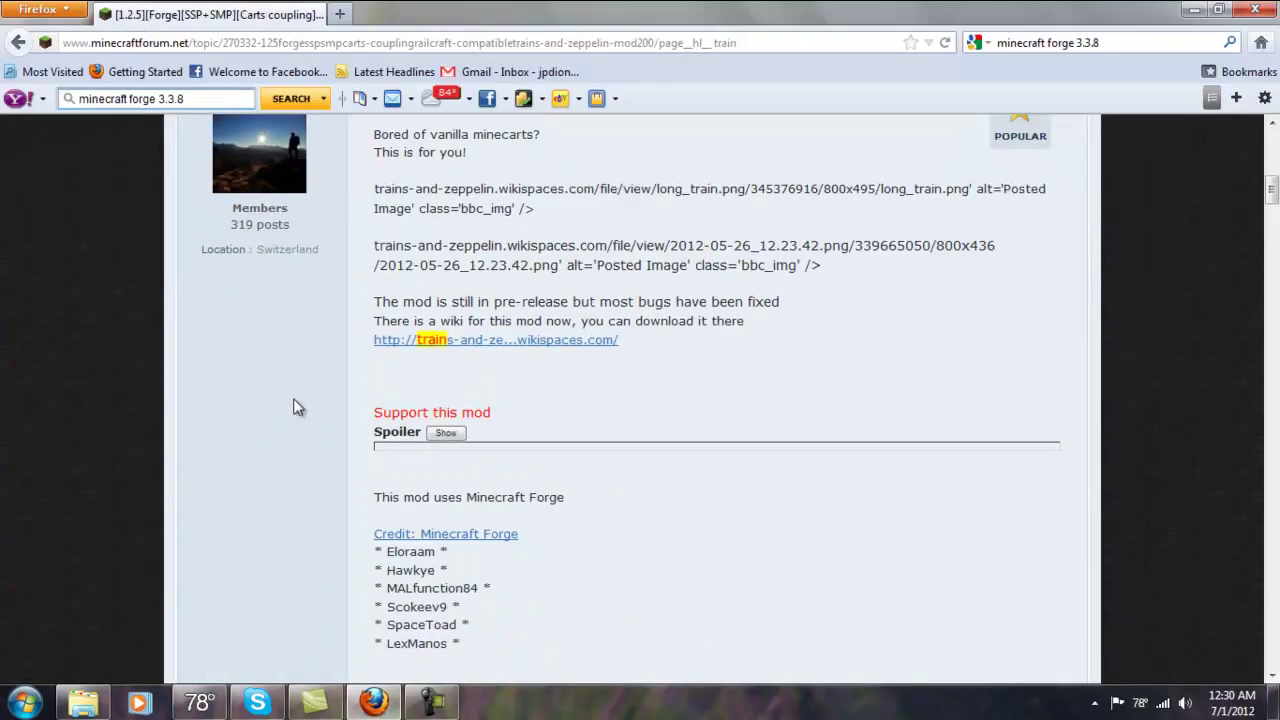
{"action": "left_click", "coordinate": [515, 345]}
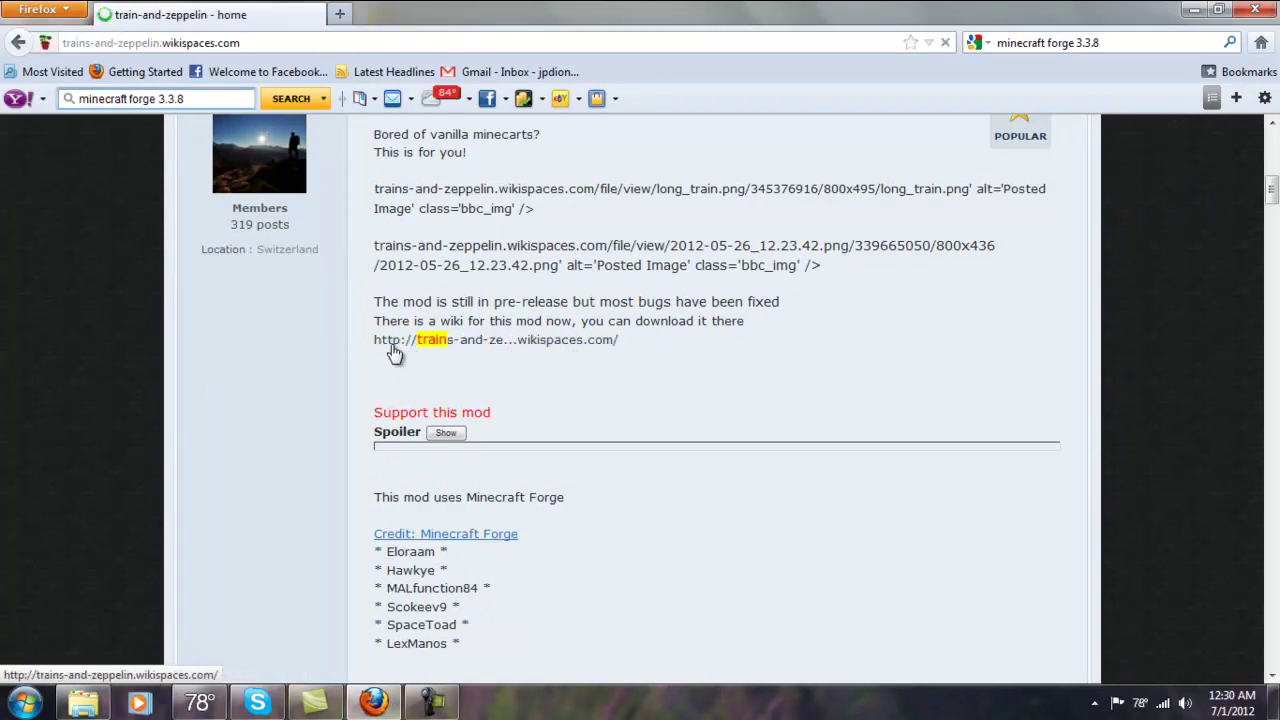
- Open the wiki's Download page from the list of links on its home page
{"action": "scroll", "coordinate": [357, 366], "scroll_direction": "down", "scroll_amount": 4}
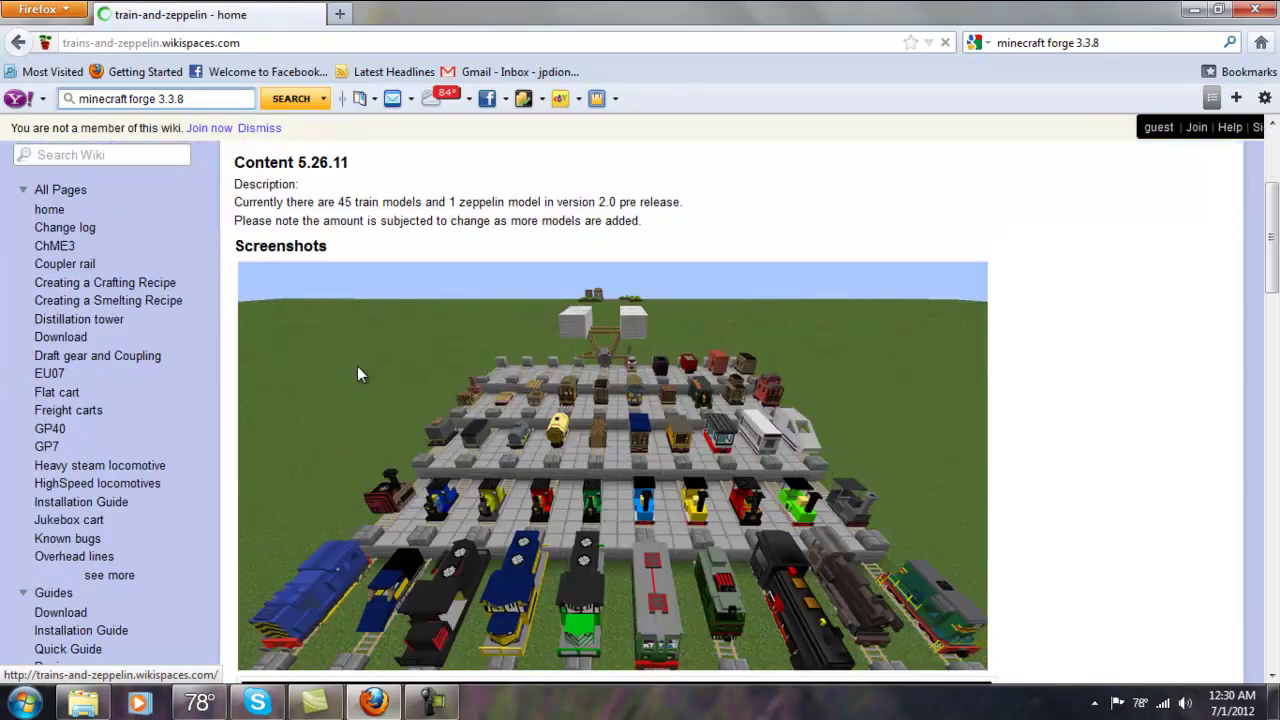
{"action": "scroll", "coordinate": [398, 525], "scroll_direction": "down", "scroll_amount": 20}
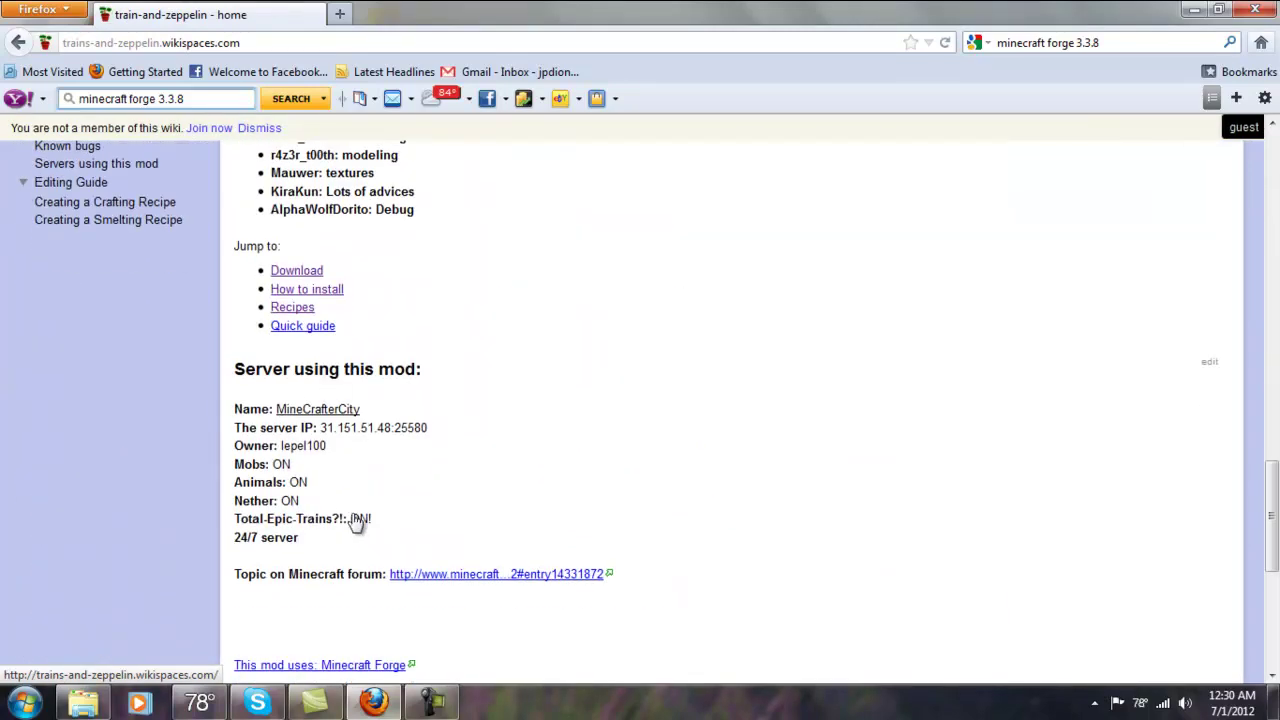
{"action": "left_click", "coordinate": [290, 272]}
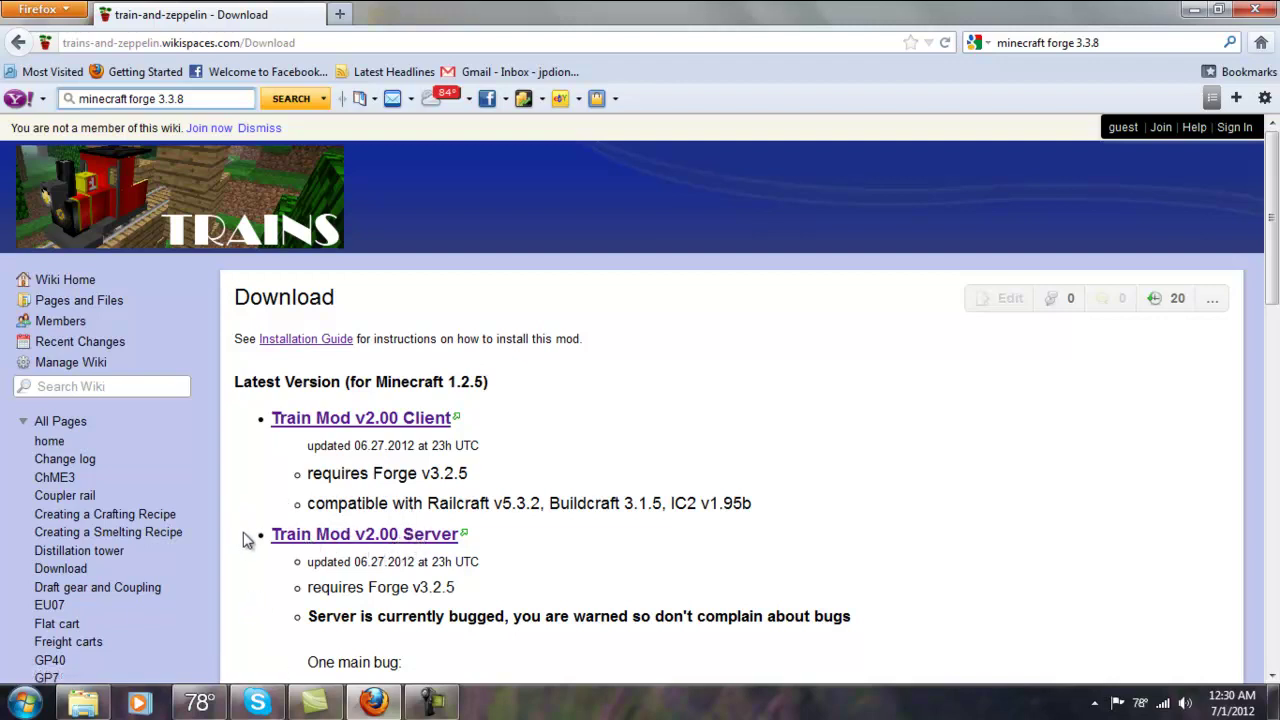
- Review the Download page for the Train Mod v2.00 client and server releases, their Forge requirements and the older releases
{"action": "left_click_drag", "start_coordinate": [243, 540], "coordinate": [537, 557]}
{"action": "left_click", "coordinate": [537, 557]}
{"action": "left_click", "coordinate": [1153, 42]}
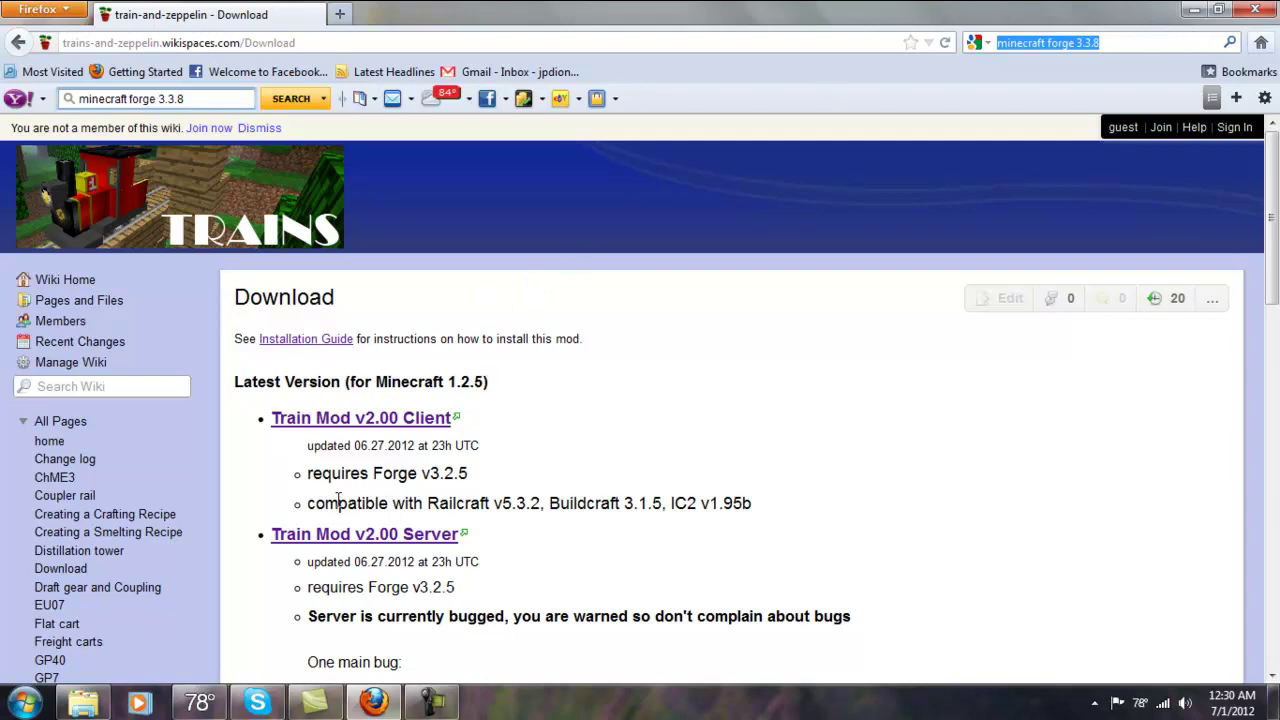
{"action": "scroll", "coordinate": [289, 520], "scroll_direction": "down", "scroll_amount": 7}
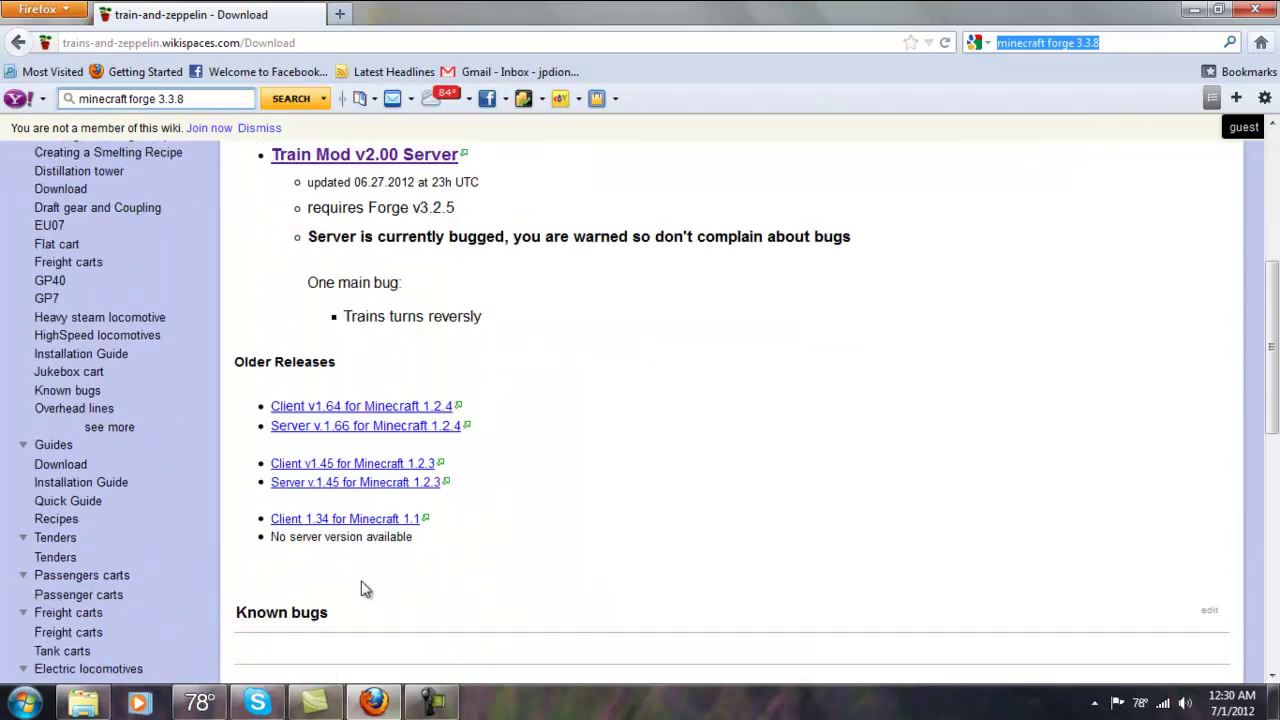
{"action": "scroll", "coordinate": [380, 591], "scroll_direction": "down", "scroll_amount": 1}
{"action": "scroll", "coordinate": [376, 420], "scroll_direction": "up", "scroll_amount": 8}
{"action": "left_click", "coordinate": [372, 425]}
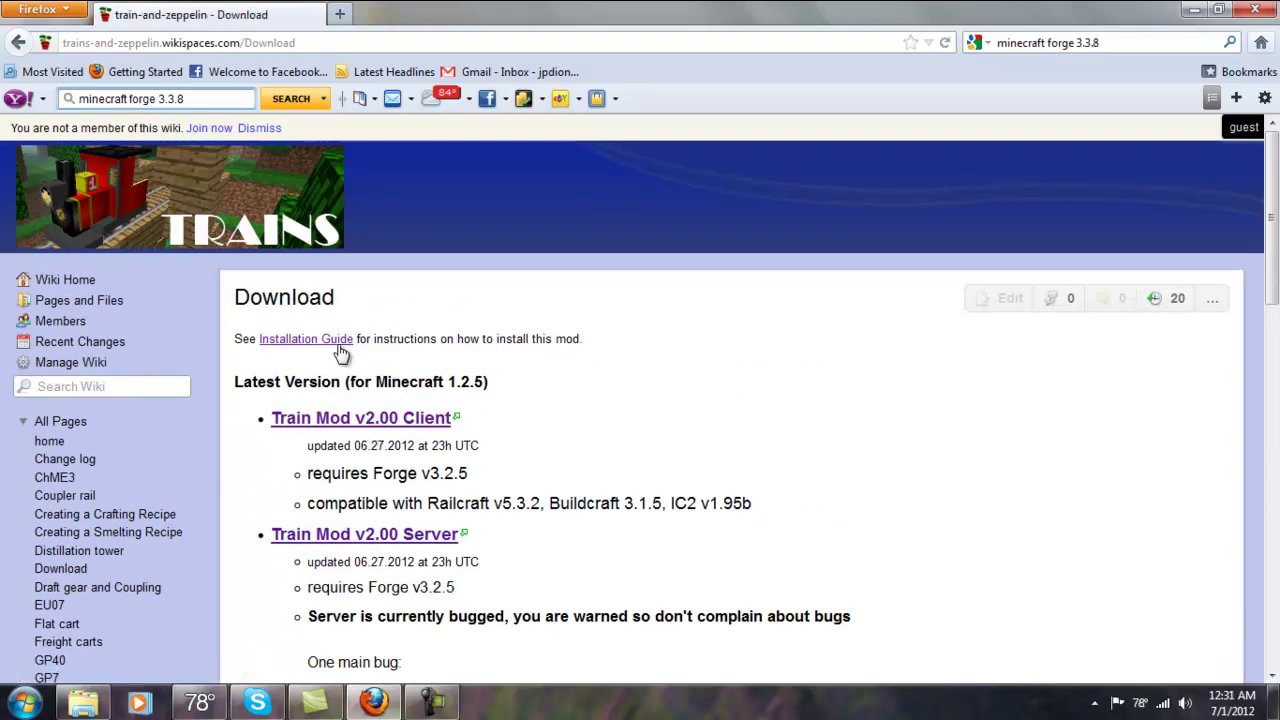
- Return to the wiki's home page and open the "How to install" guide
{"action": "left_click", "coordinate": [1152, 512]}
{"action": "left_click", "coordinate": [20, 43]}
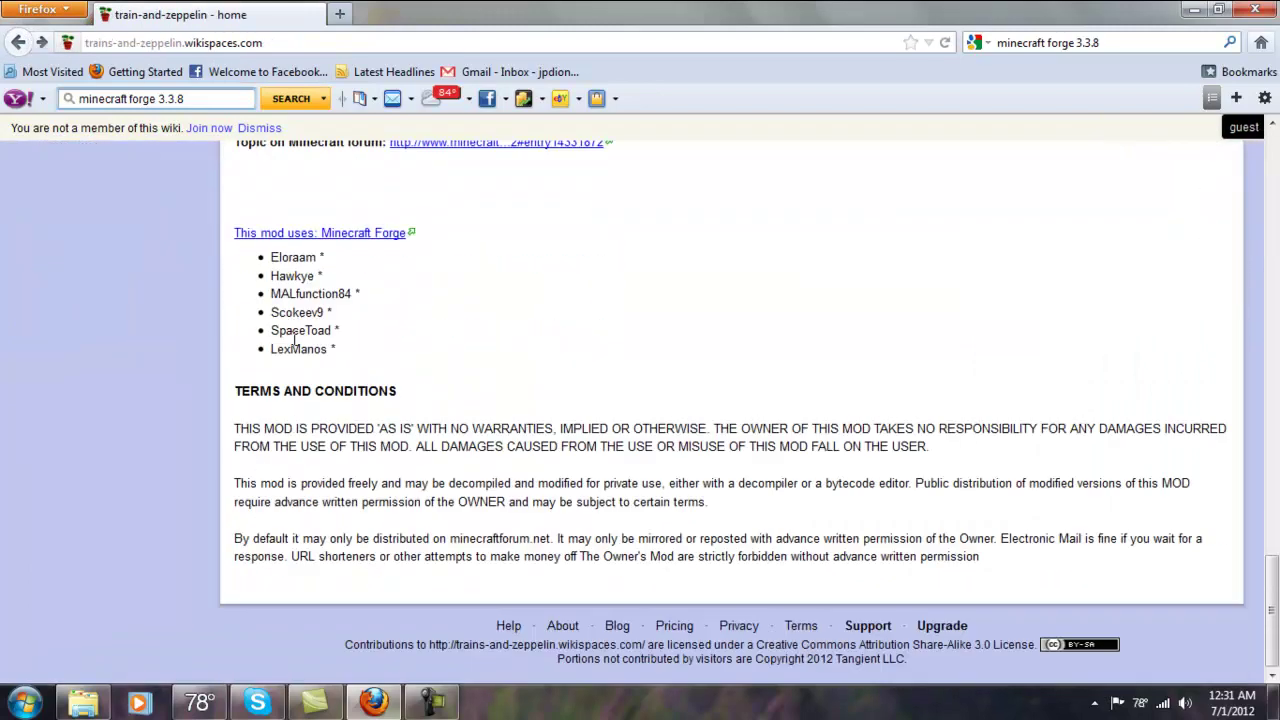
{"action": "left_click", "coordinate": [300, 285]}
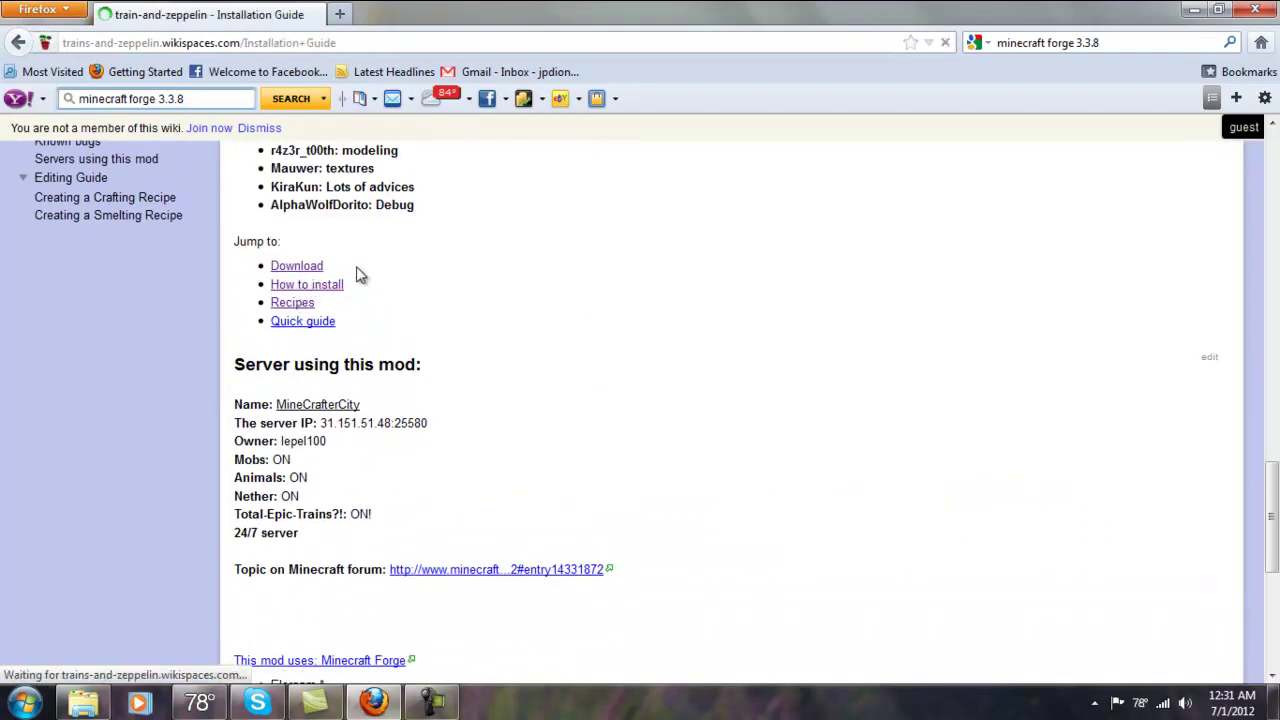
- Go through the Installation Guide to the older-version client instructions and open the linked Minecraft Forge download topic
{"action": "scroll", "coordinate": [414, 540], "scroll_direction": "down", "scroll_amount": 10}
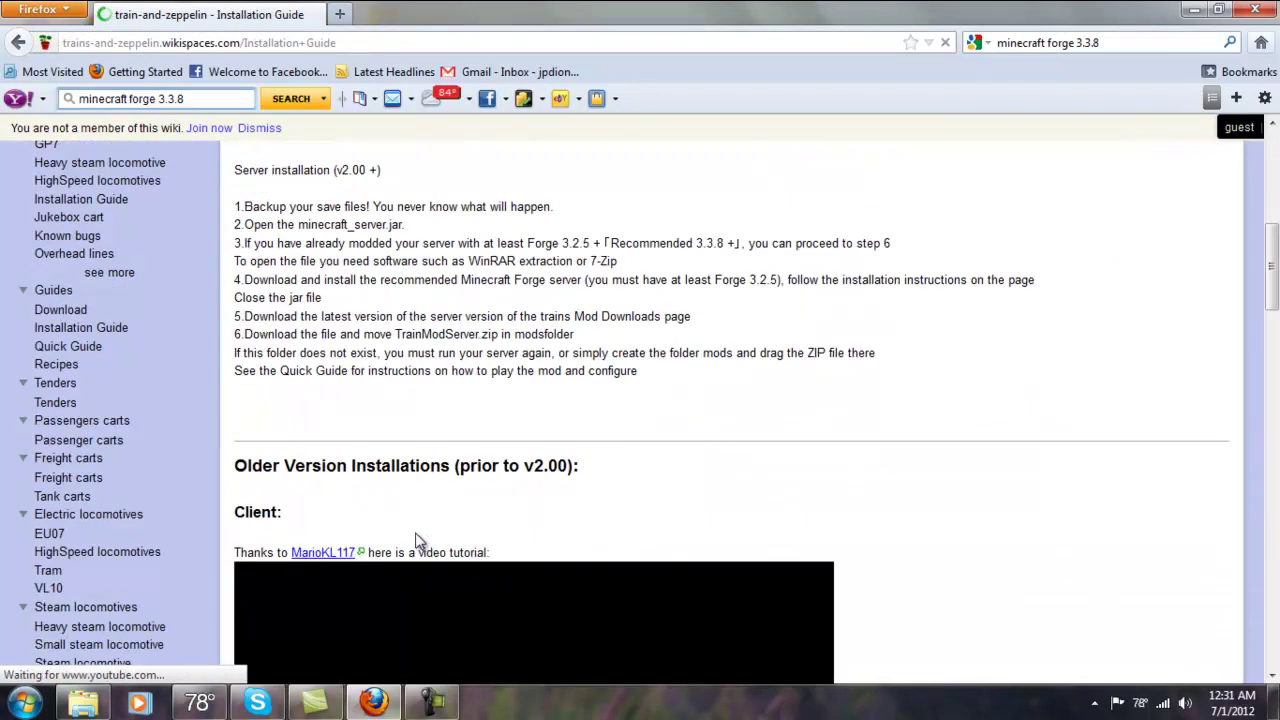
{"action": "scroll", "coordinate": [414, 538], "scroll_direction": "down", "scroll_amount": 3}
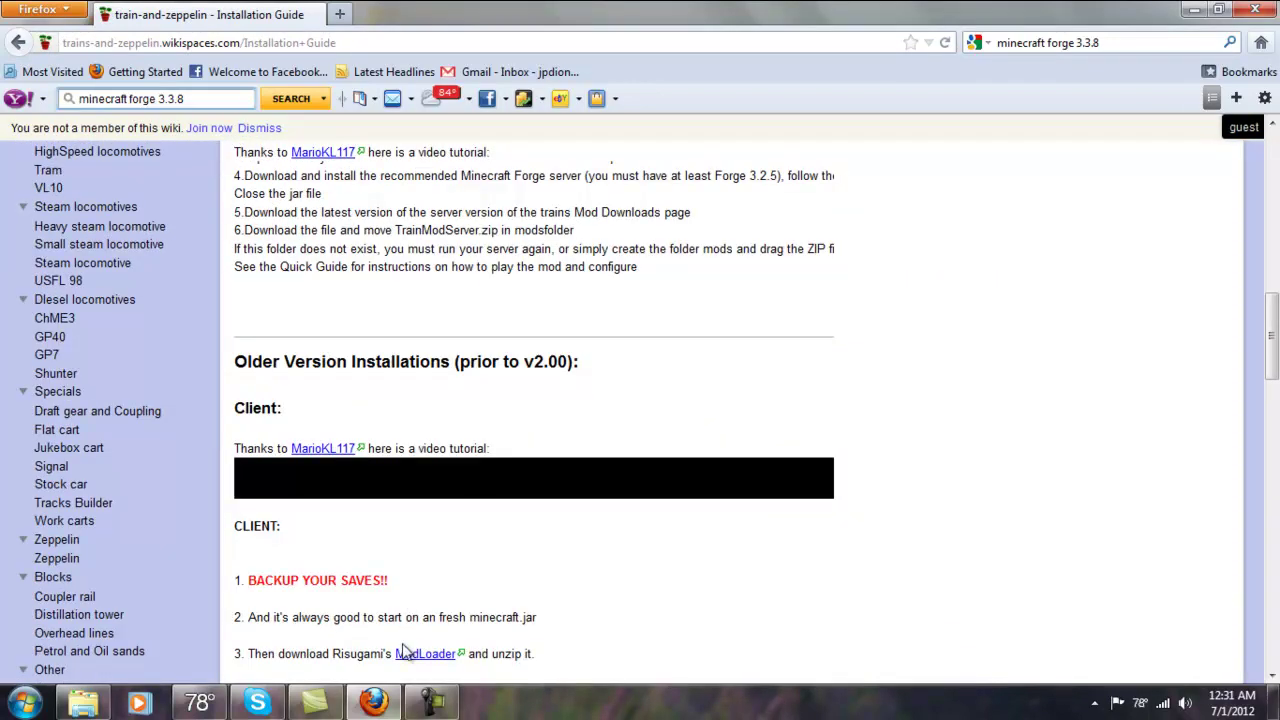
{"action": "scroll", "coordinate": [406, 640], "scroll_direction": "down", "scroll_amount": 10}
{"action": "scroll", "coordinate": [354, 386], "scroll_direction": "up", "scroll_amount": 5}
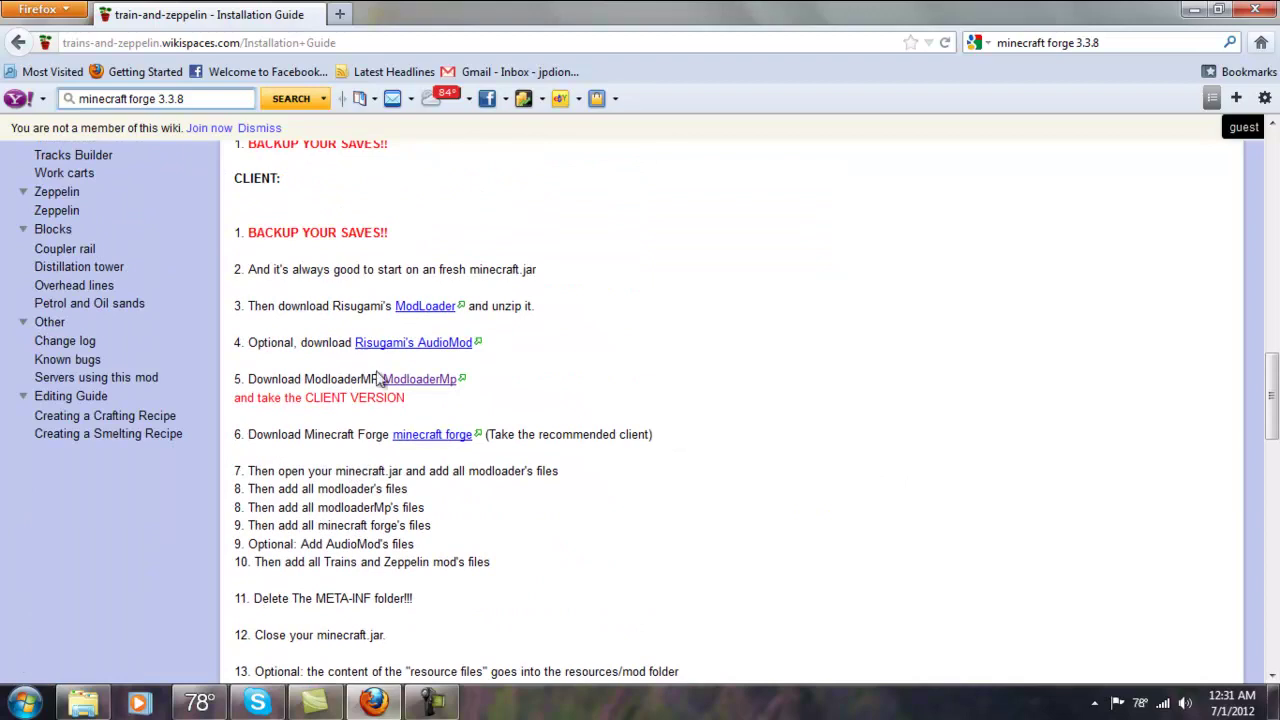
{"action": "left_click", "coordinate": [427, 440]}
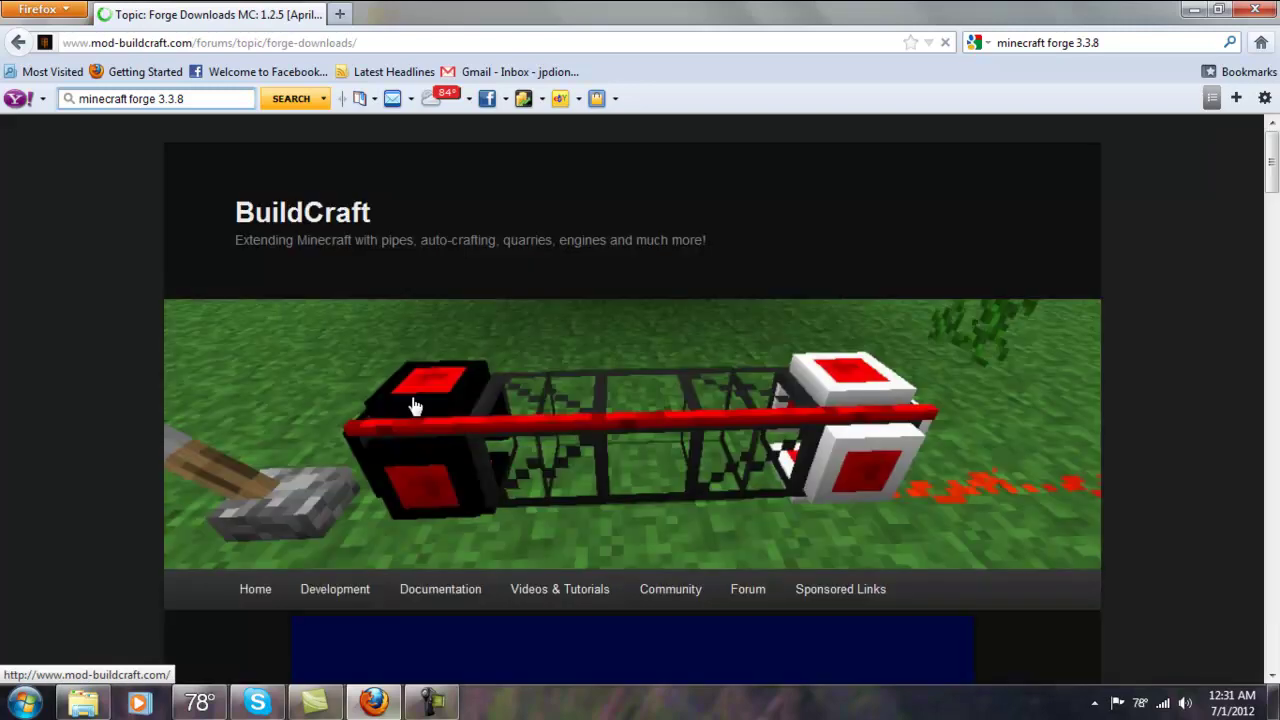
- Look over the Forge Downloads topic on the BuildCraft forum, then close Firefox and mark the two mod archives on the desktop
{"action": "scroll", "coordinate": [355, 404], "scroll_direction": "down", "scroll_amount": 5}
{"action": "scroll", "coordinate": [571, 414], "scroll_direction": "down", "scroll_amount": 4}
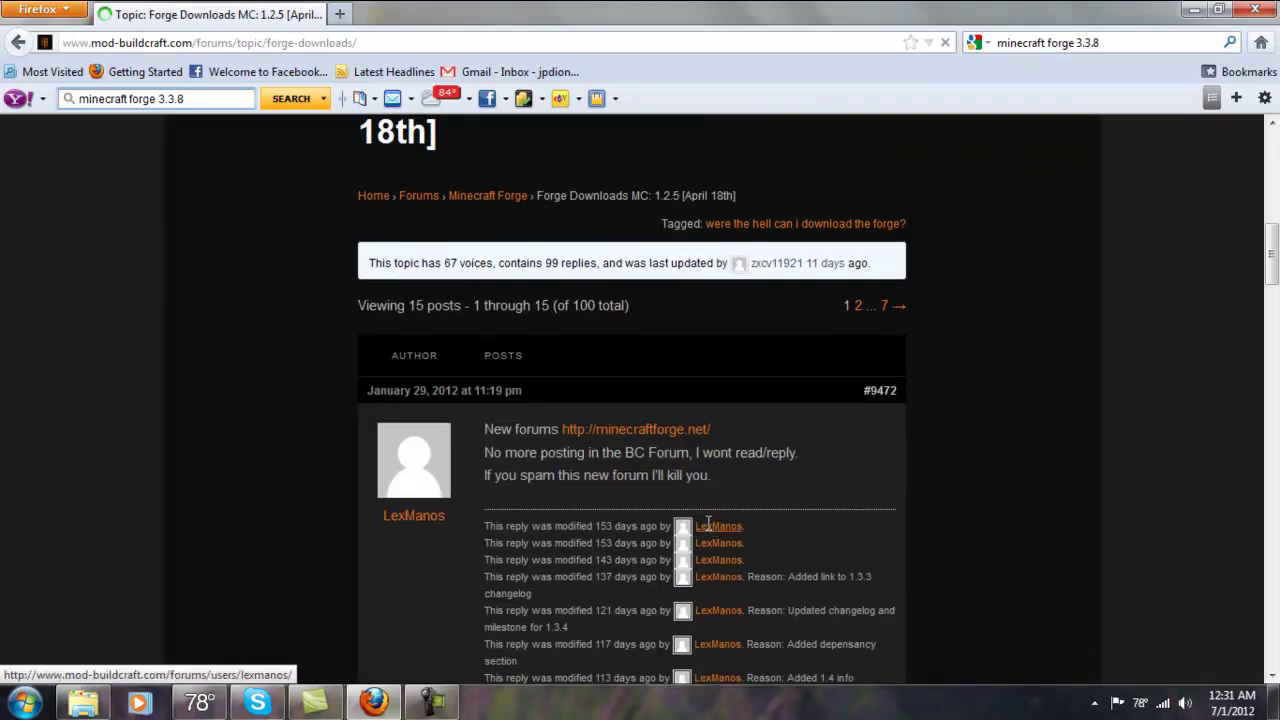
{"action": "scroll", "coordinate": [706, 340], "scroll_direction": "up", "scroll_amount": 4}
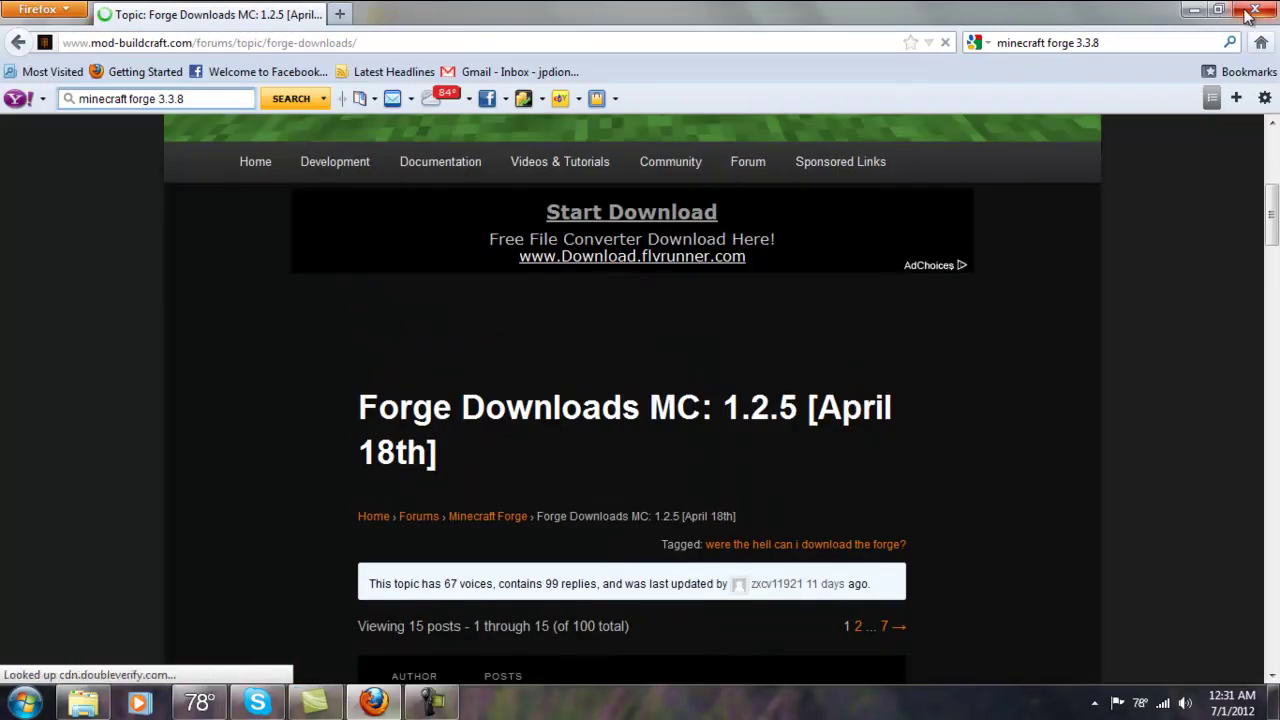
{"action": "left_click", "coordinate": [1254, 9]}
{"action": "left_click_drag", "start_coordinate": [993, 55], "coordinate": [1192, 359]}
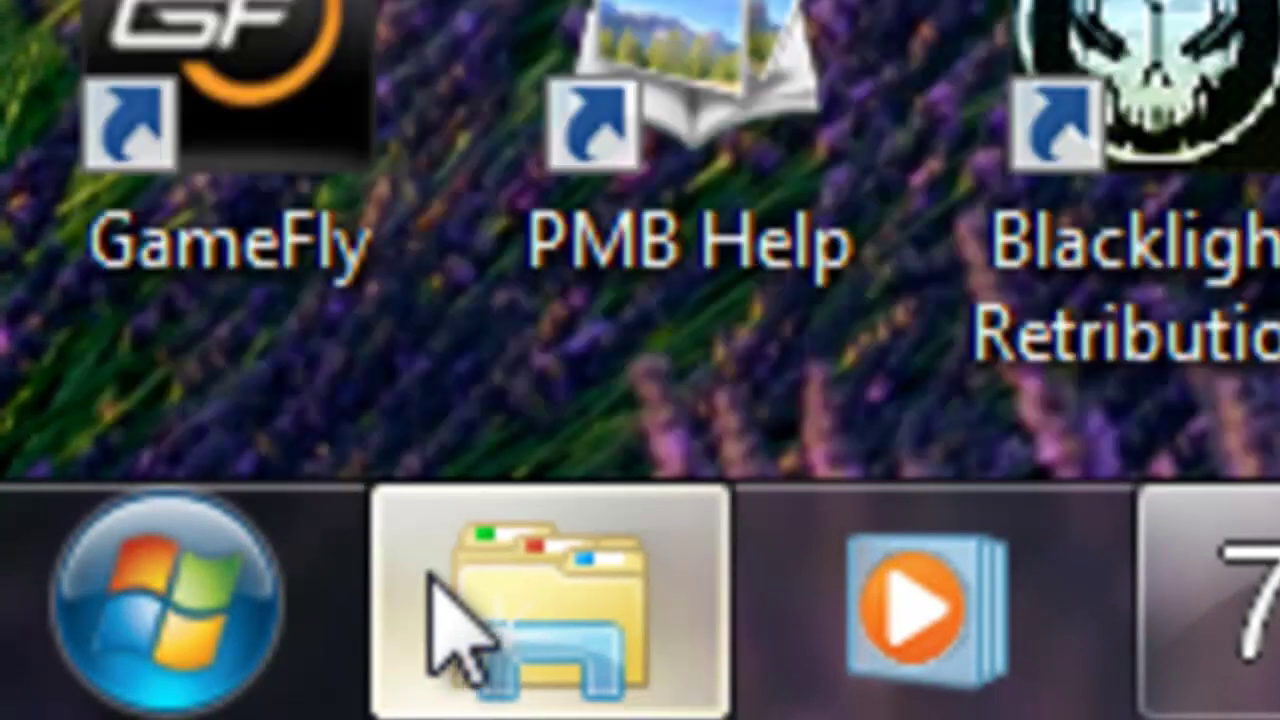
- Open the AppData Roaming folder by searching for %appdata% in Windows
{"action": "left_click", "coordinate": [432, 578]}
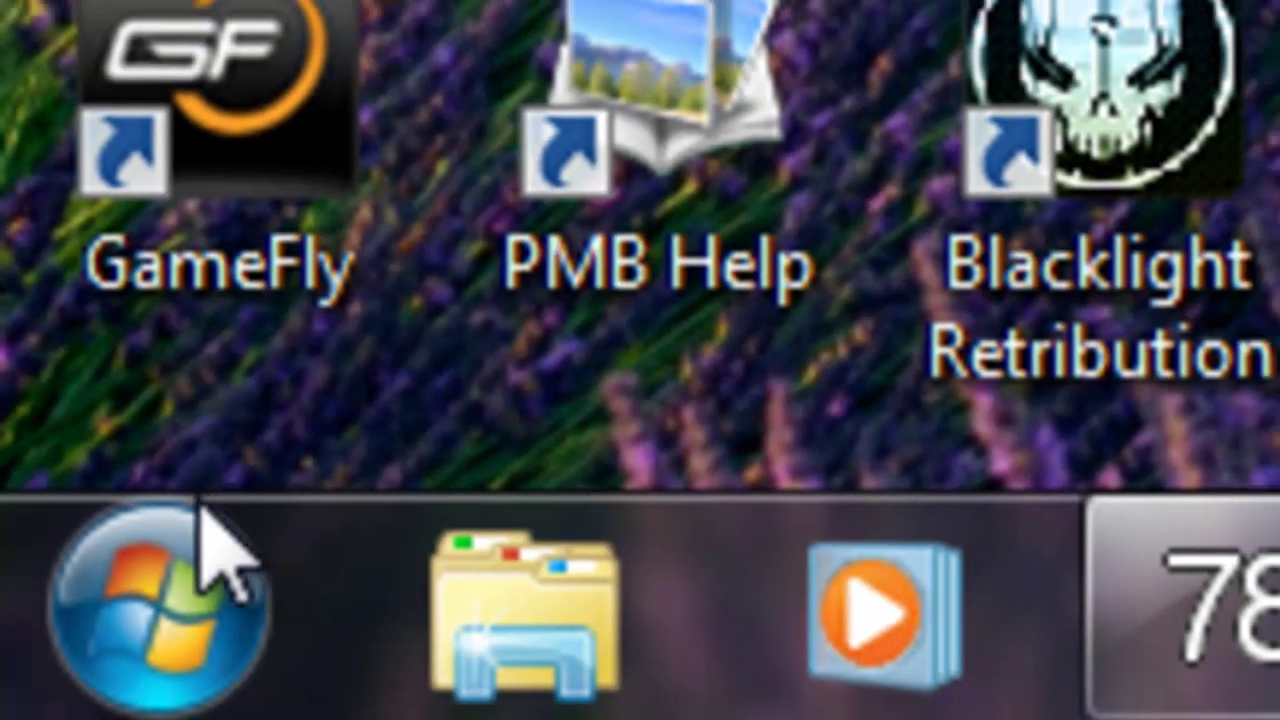
{"action": "left_click", "coordinate": [185, 545]}
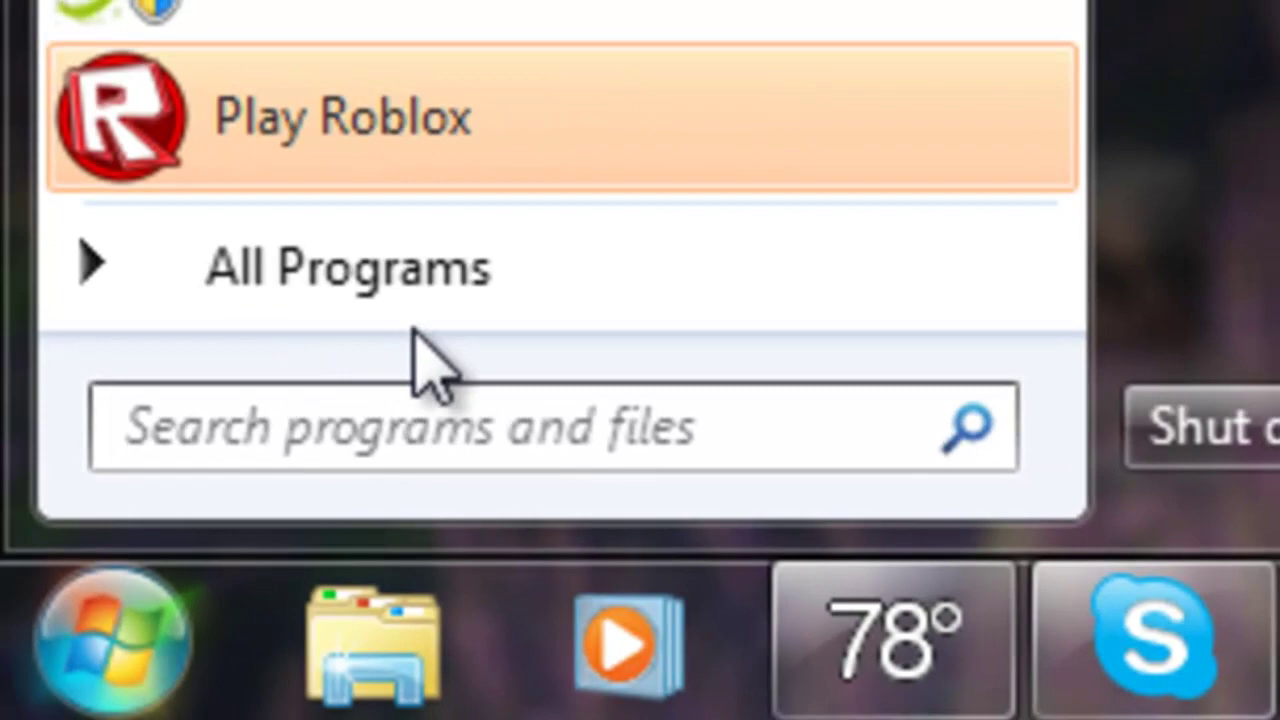
{"action": "type", "text": "%appdata%"}
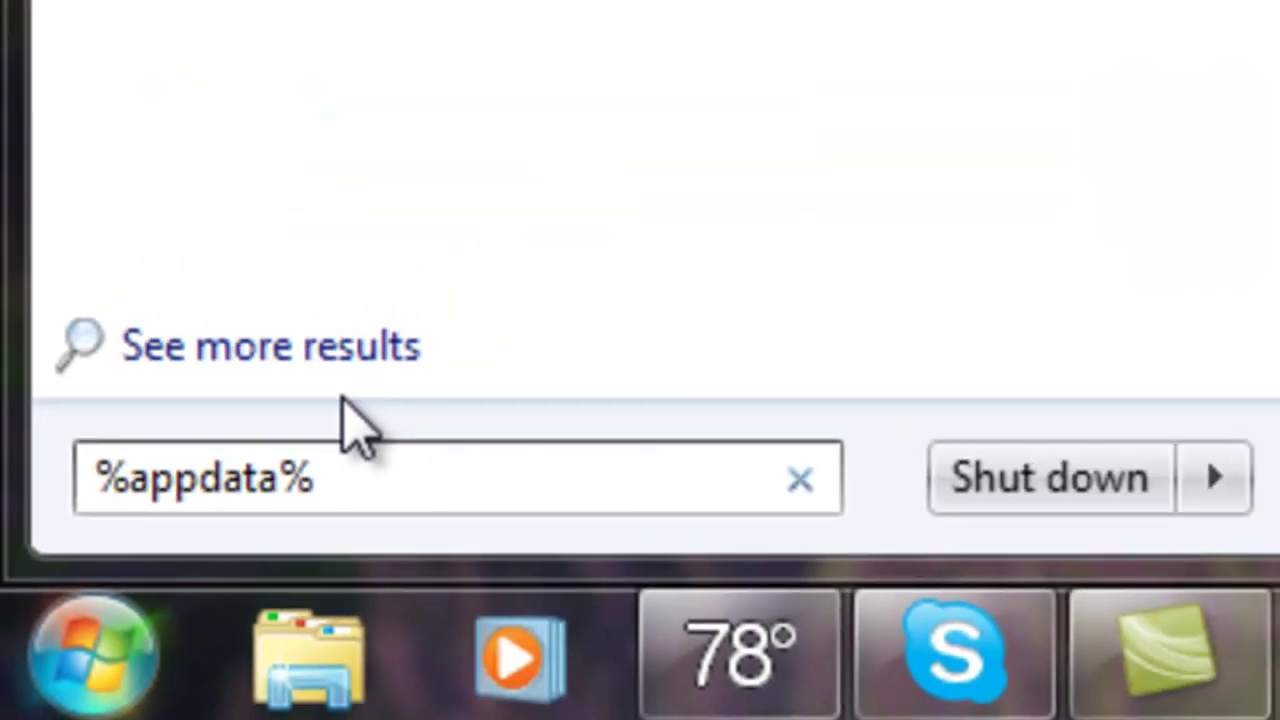
{"action": "key", "text": "Return"}
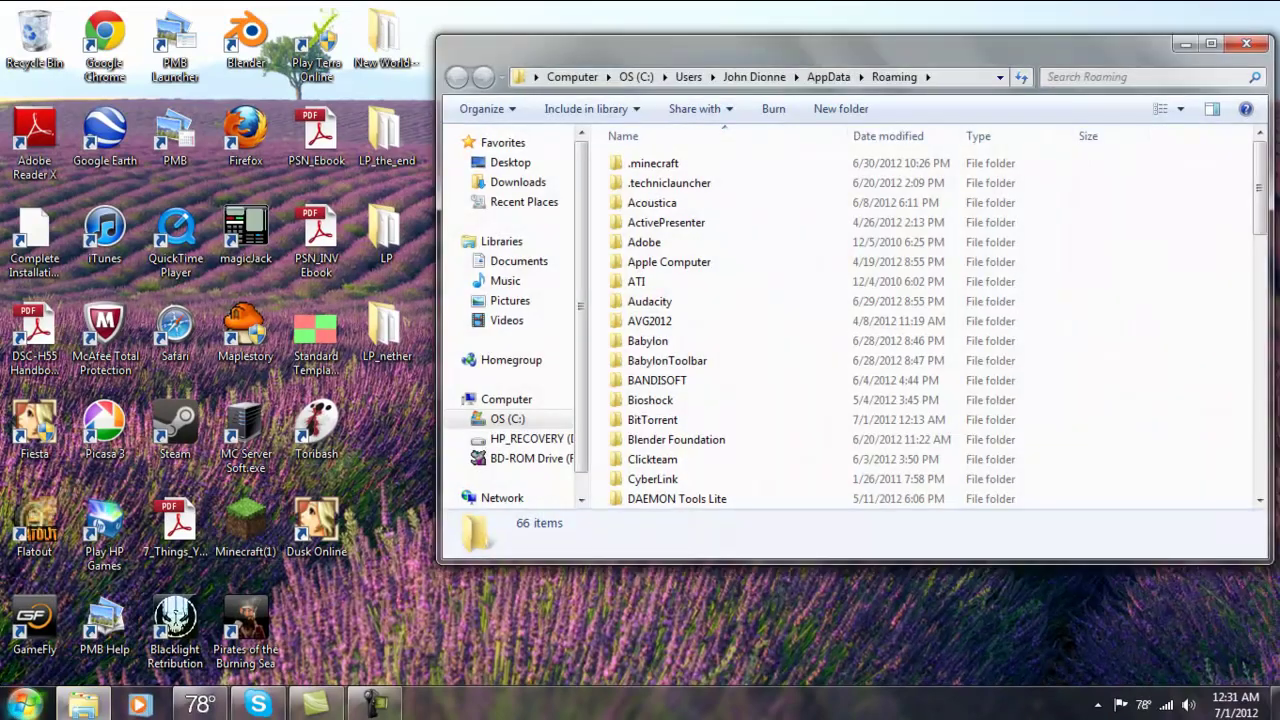
- Bring up the Windows Run dialog, cancel it, and close the Roaming folder window
{"action": "left_click", "coordinate": [30, 700]}
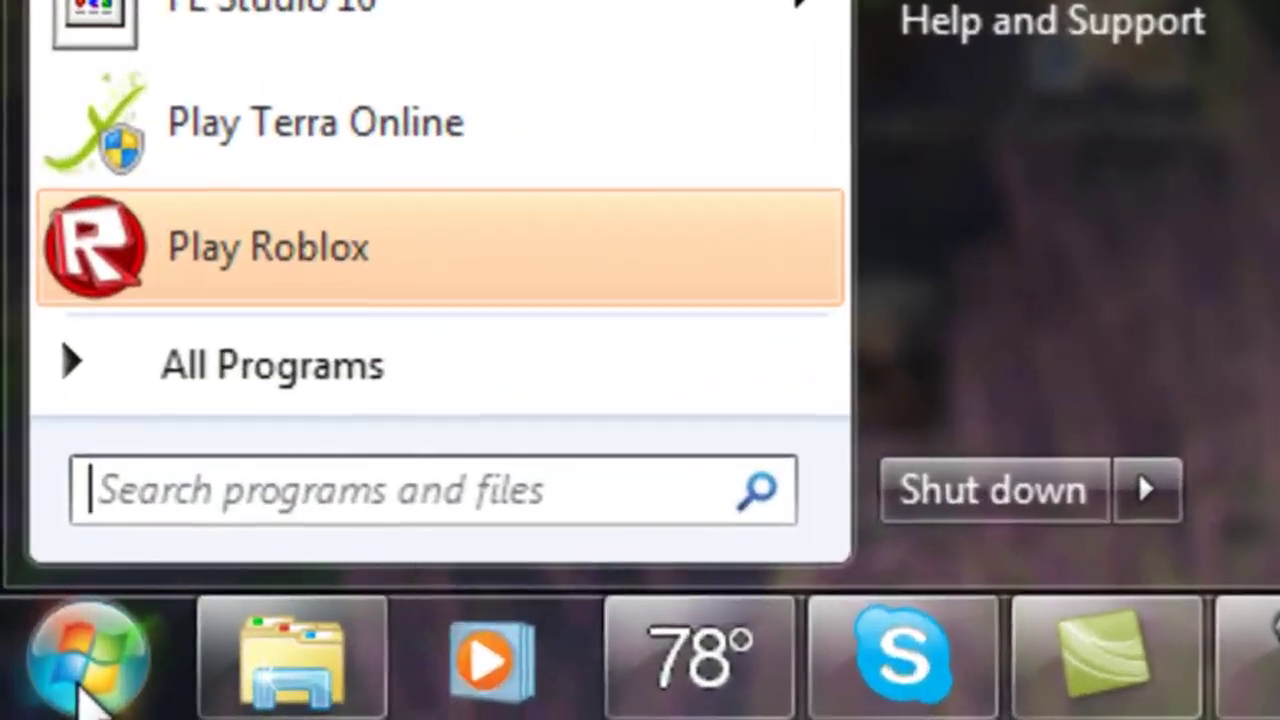
{"action": "key", "text": "super+r"}
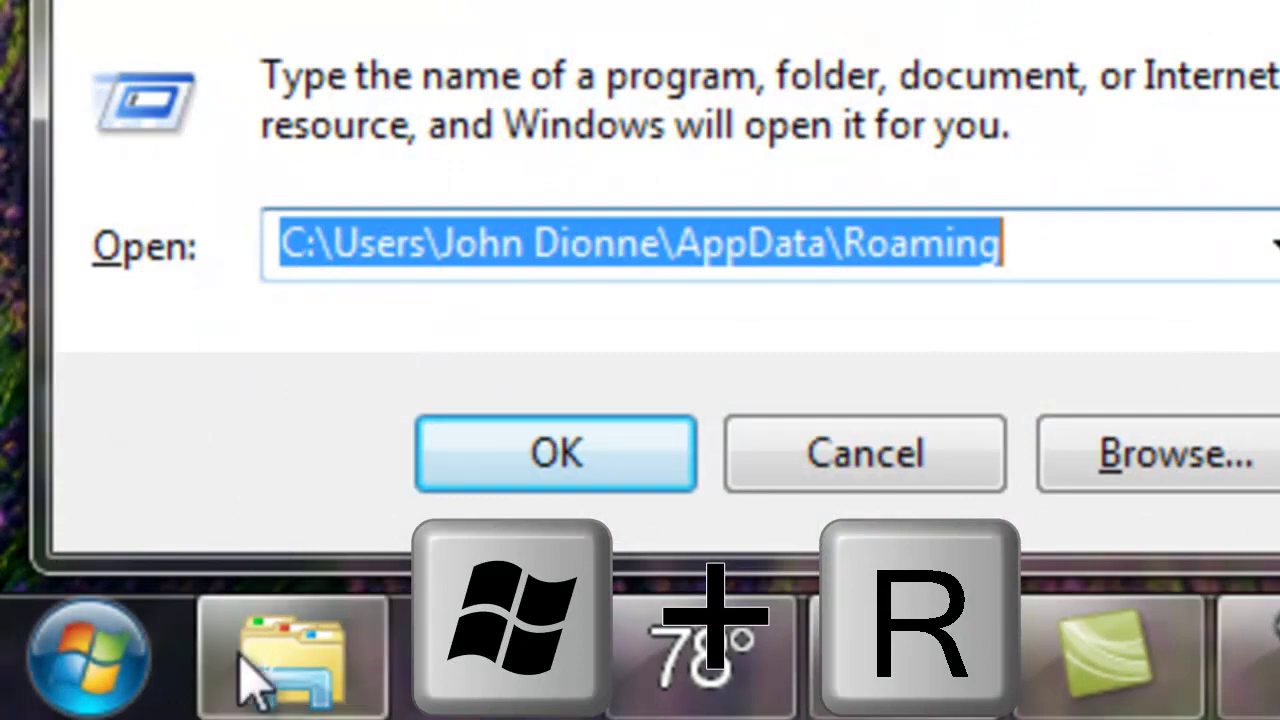
{"action": "left_click", "coordinate": [857, 466]}
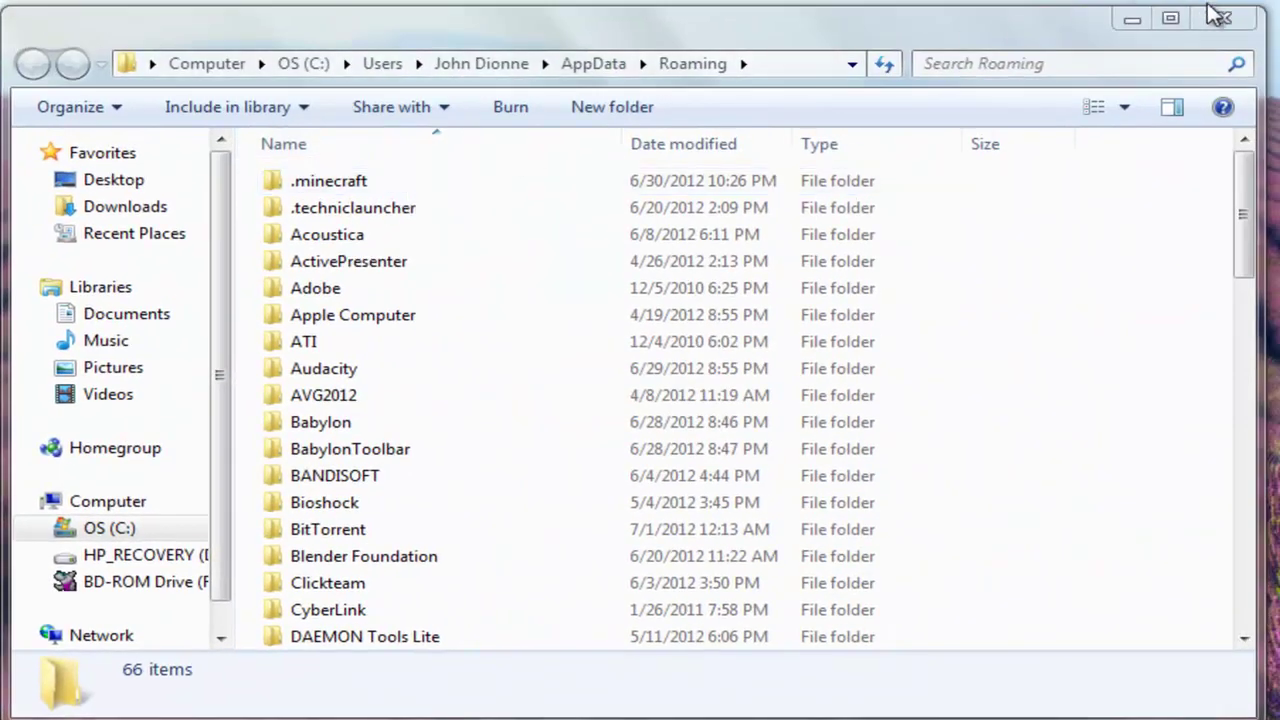
{"action": "left_click", "coordinate": [1218, 14]}
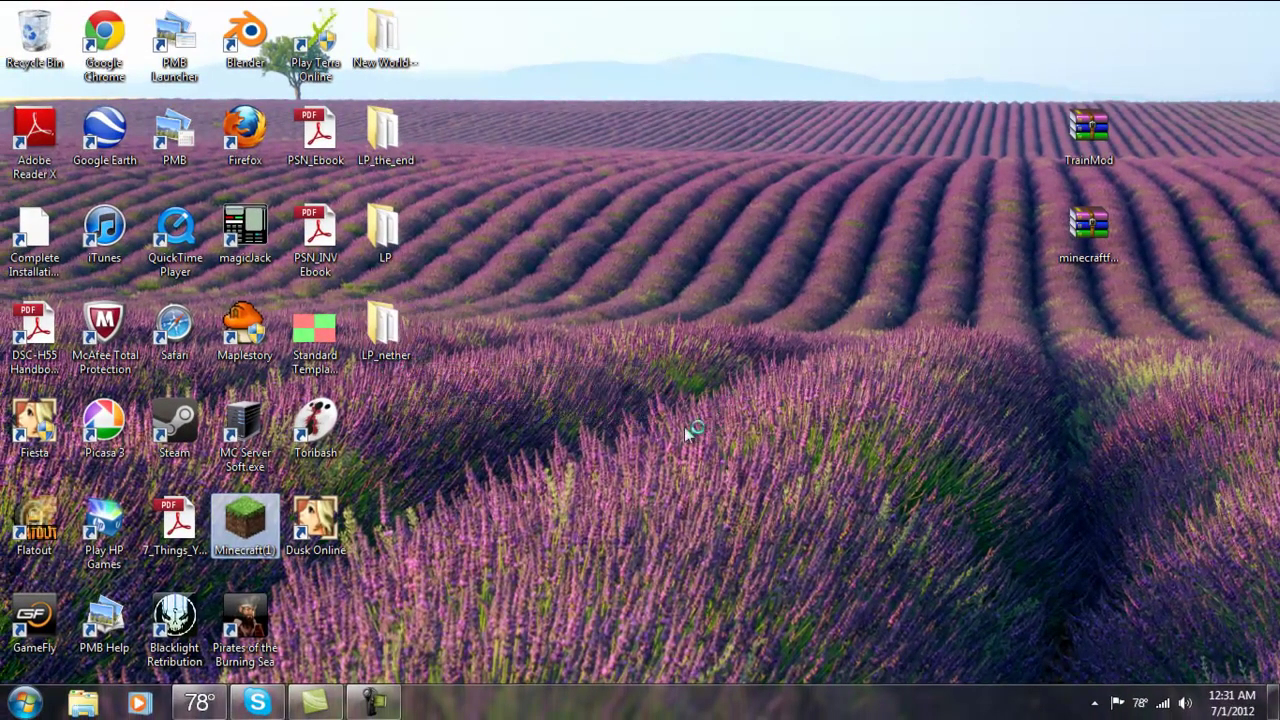
- Start the Minecraft Launcher and enable a forced game update in its launcher options
{"action": "left_click", "coordinate": [268, 537]}
{"action": "left_click_drag", "start_coordinate": [364, 437], "coordinate": [432, 486]}
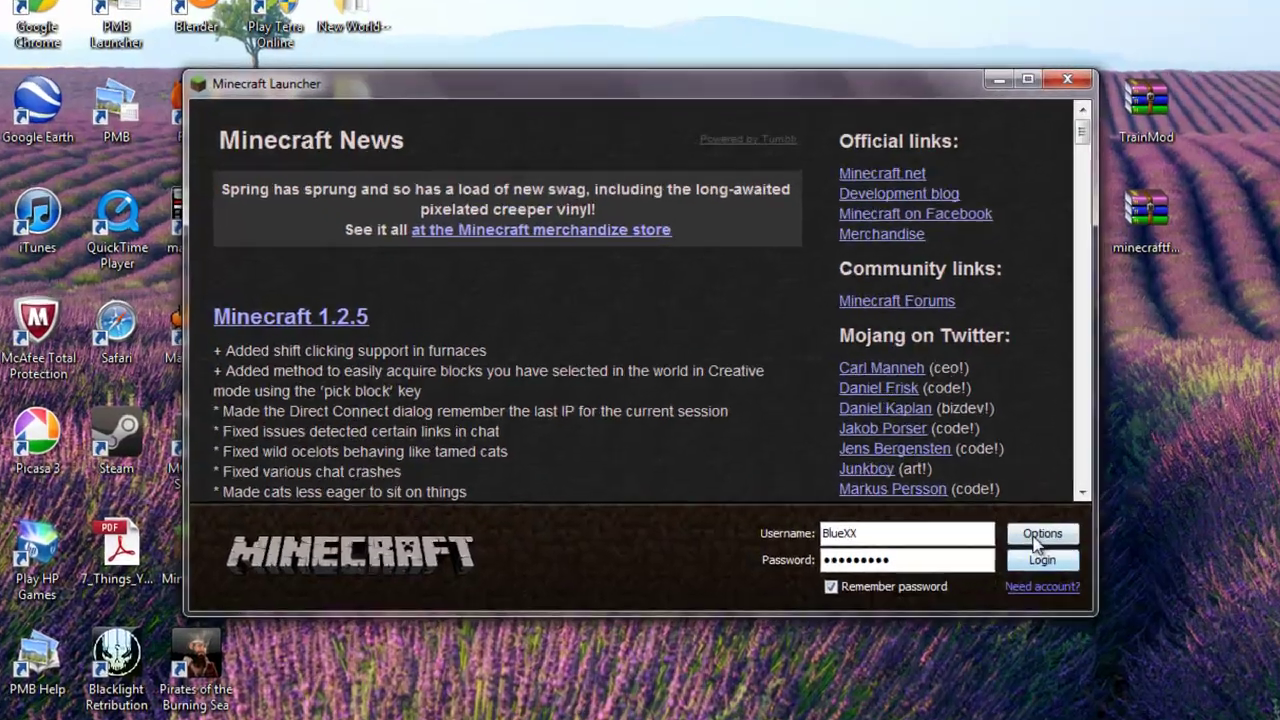
{"action": "left_click", "coordinate": [966, 531]}
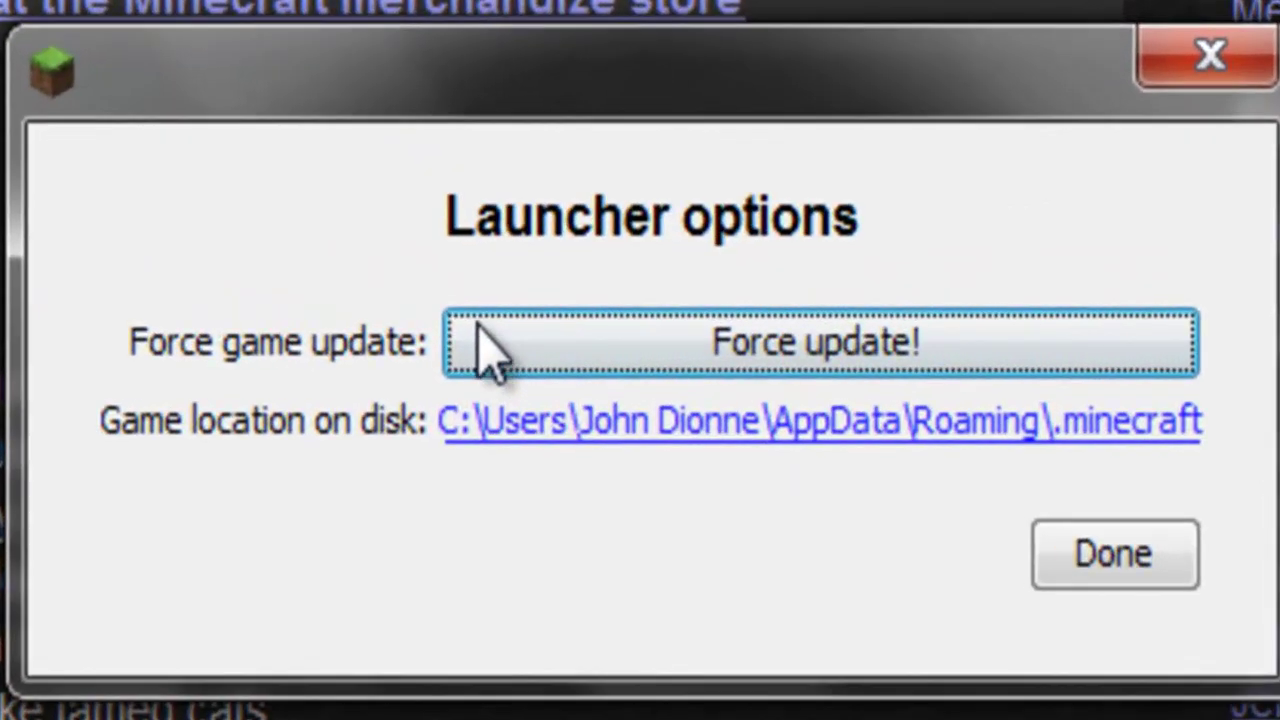
{"action": "left_click", "coordinate": [805, 352]}
{"action": "left_click", "coordinate": [1125, 558]}
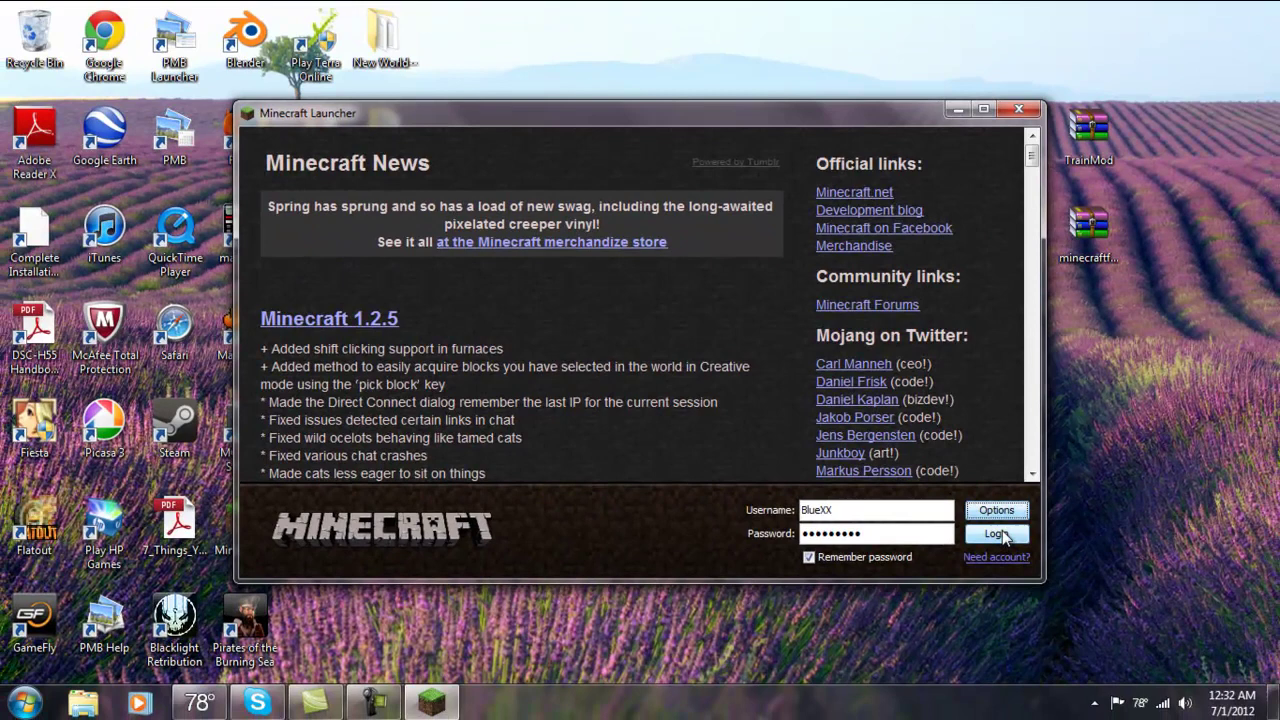
- Log in to Minecraft with the saved account, let the game load to its main menu, then close it
{"action": "left_click", "coordinate": [999, 534]}
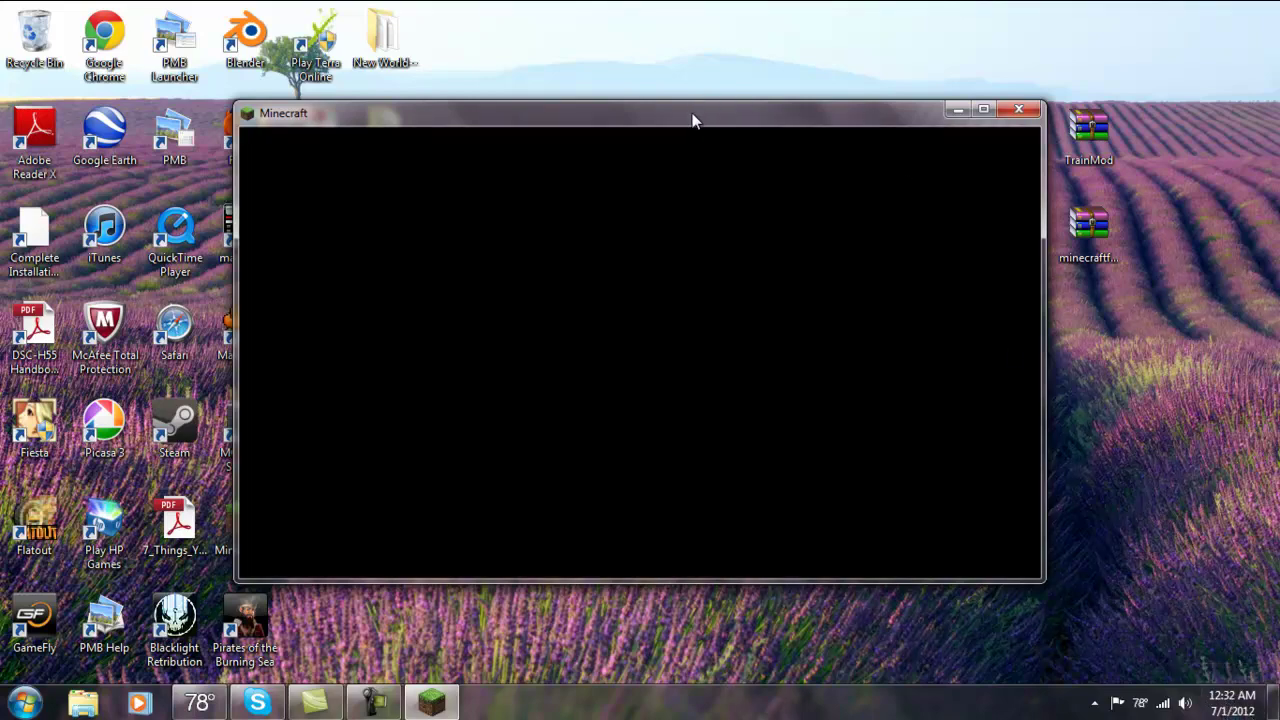
{"action": "left_click_drag", "start_coordinate": [694, 118], "coordinate": [633, 100]}
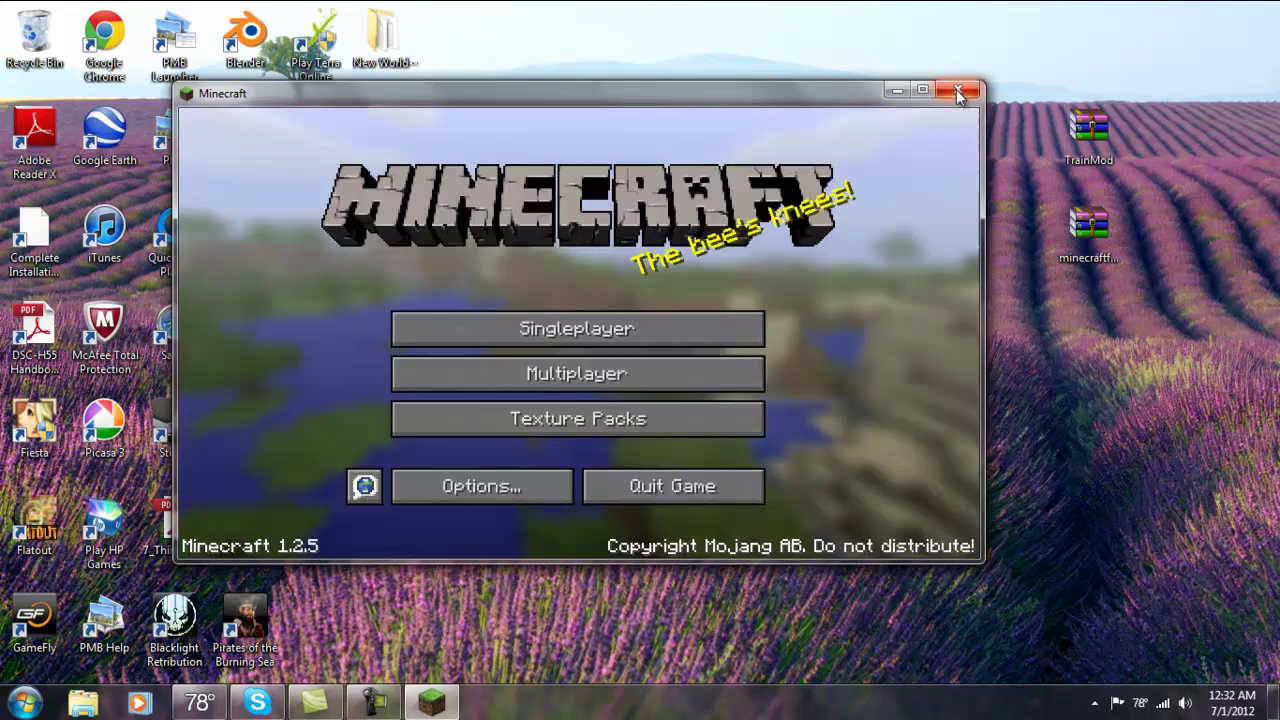
{"action": "left_click", "coordinate": [947, 91]}
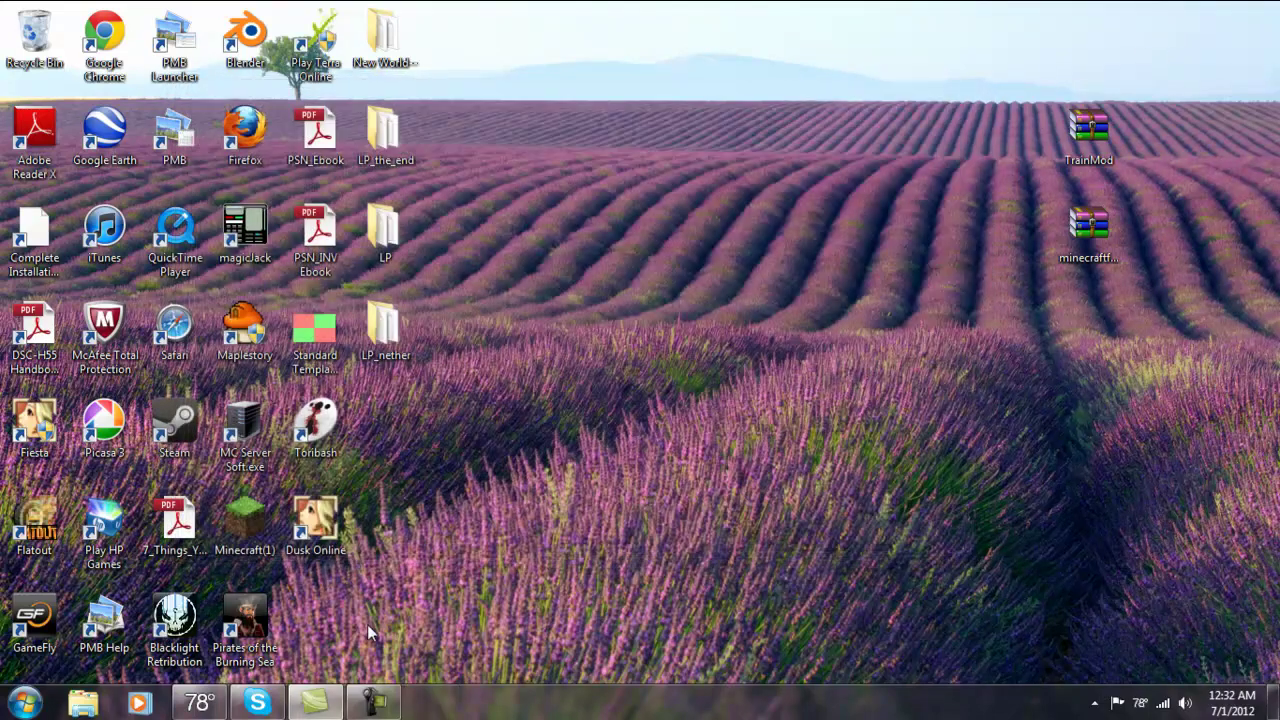
- Open the AppData Roaming folder through a Windows search for %appdata% and go into .minecraft, then bin
{"action": "key", "text": "super"}
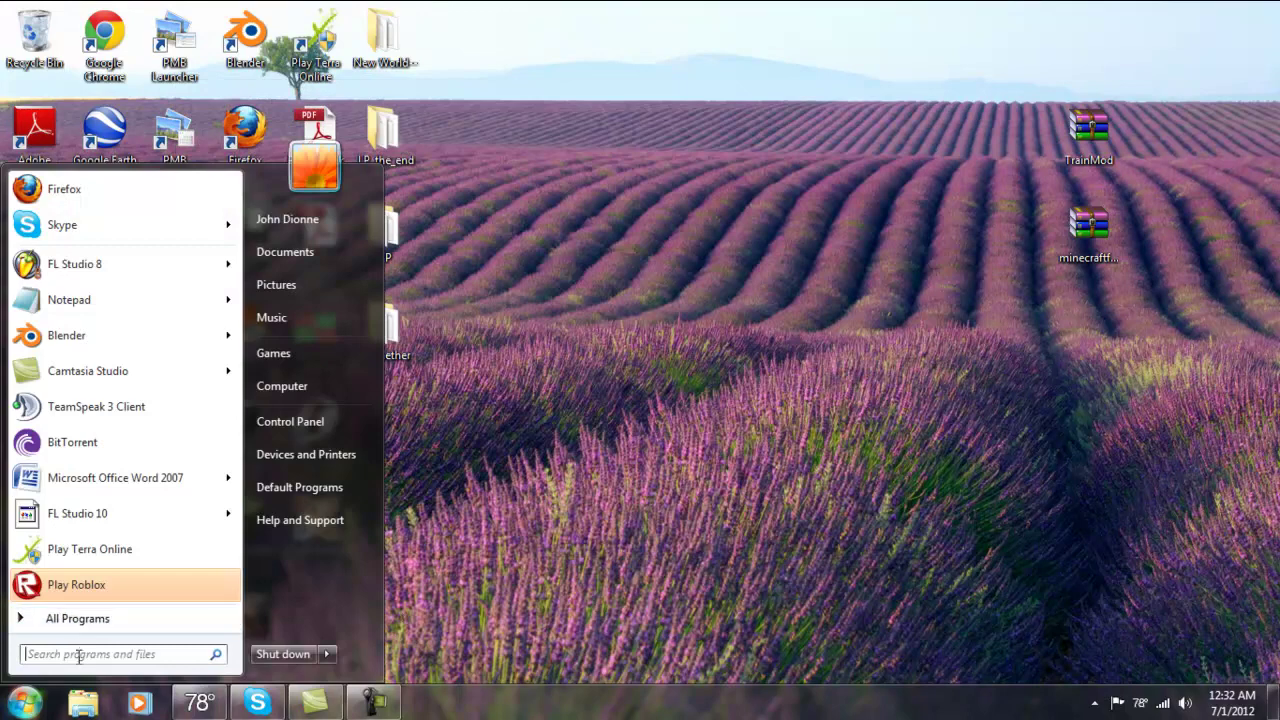
{"action": "left_click", "coordinate": [80, 653]}
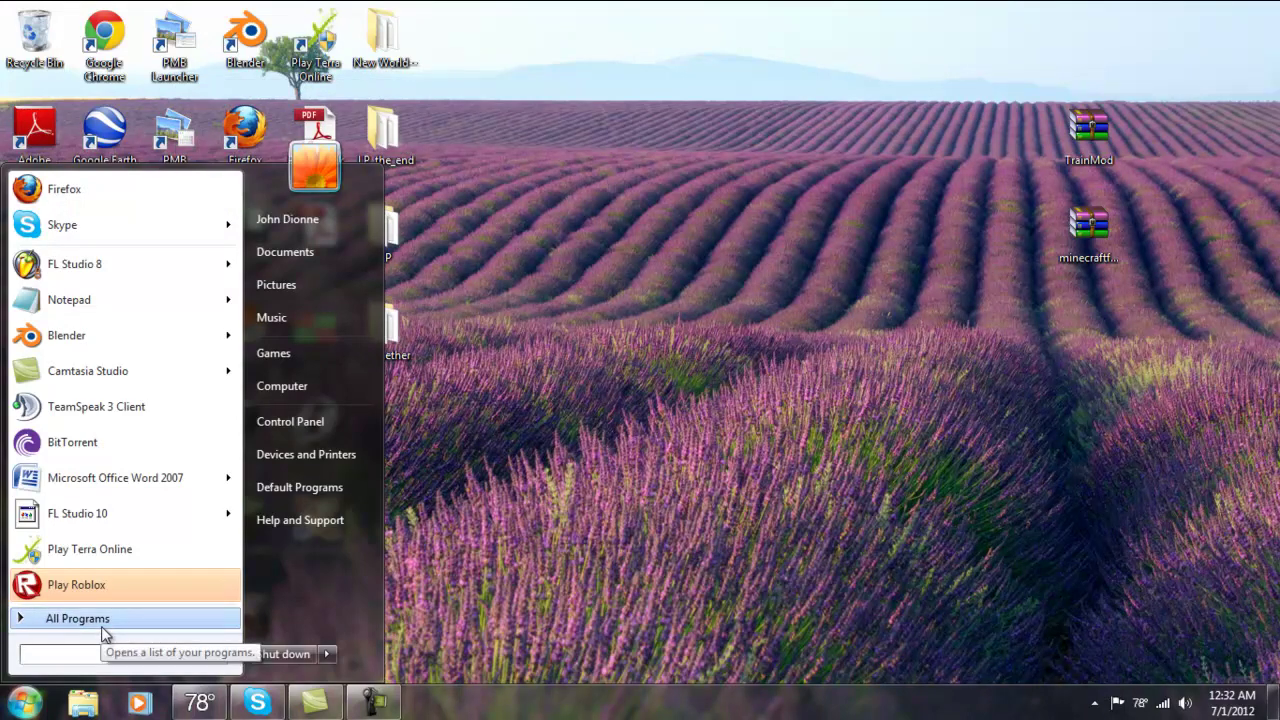
{"action": "type", "text": "%appdata%"}
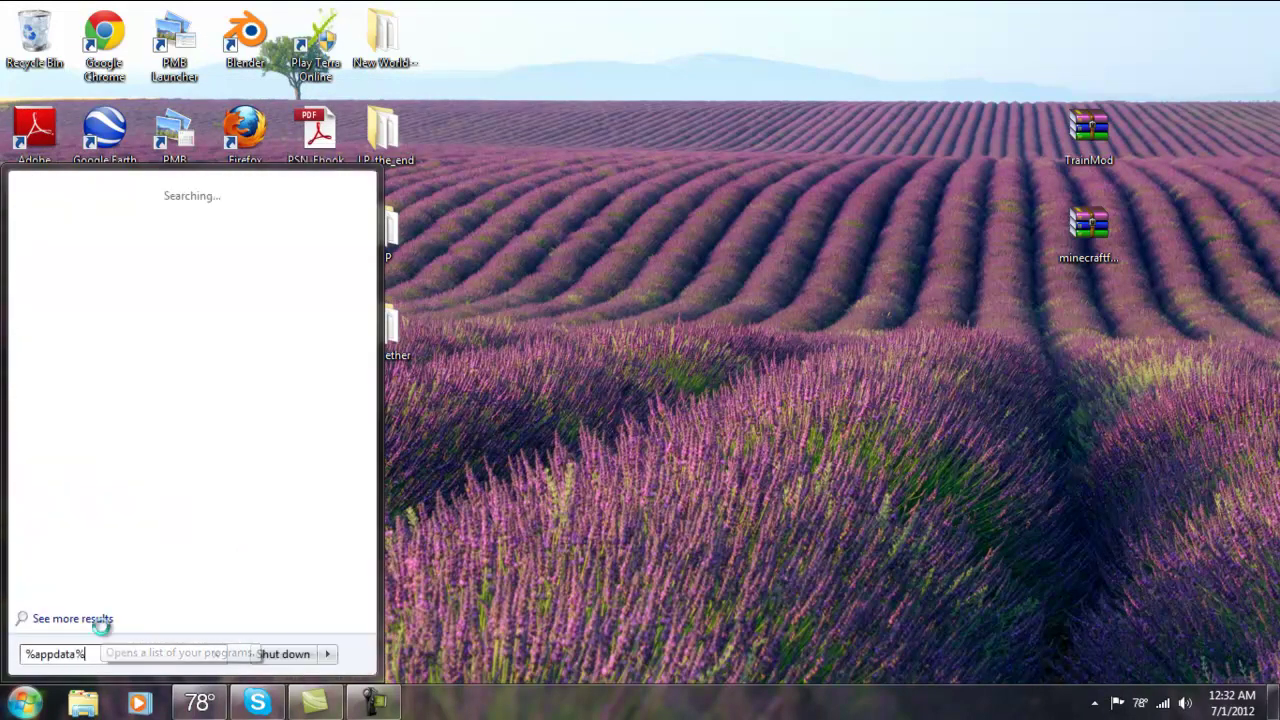
{"action": "key", "text": "Return"}
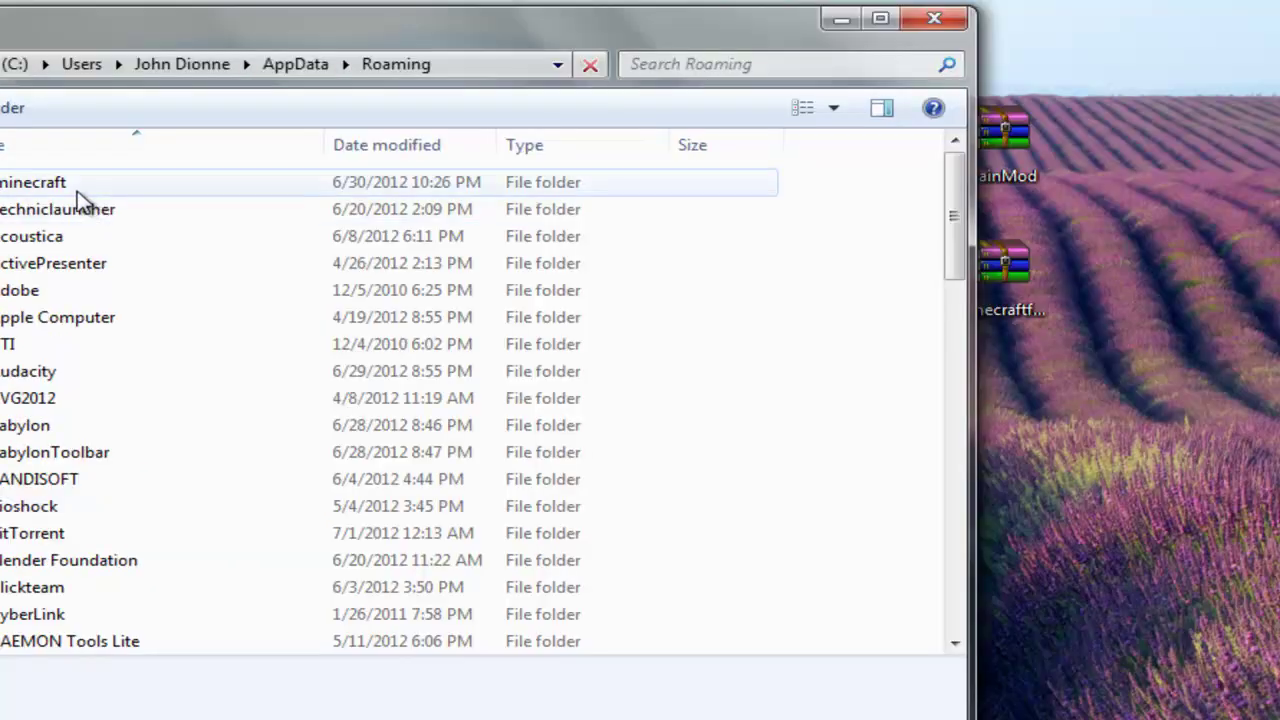
{"action": "left_click", "coordinate": [372, 188]}
{"action": "double_click", "coordinate": [70, 188]}
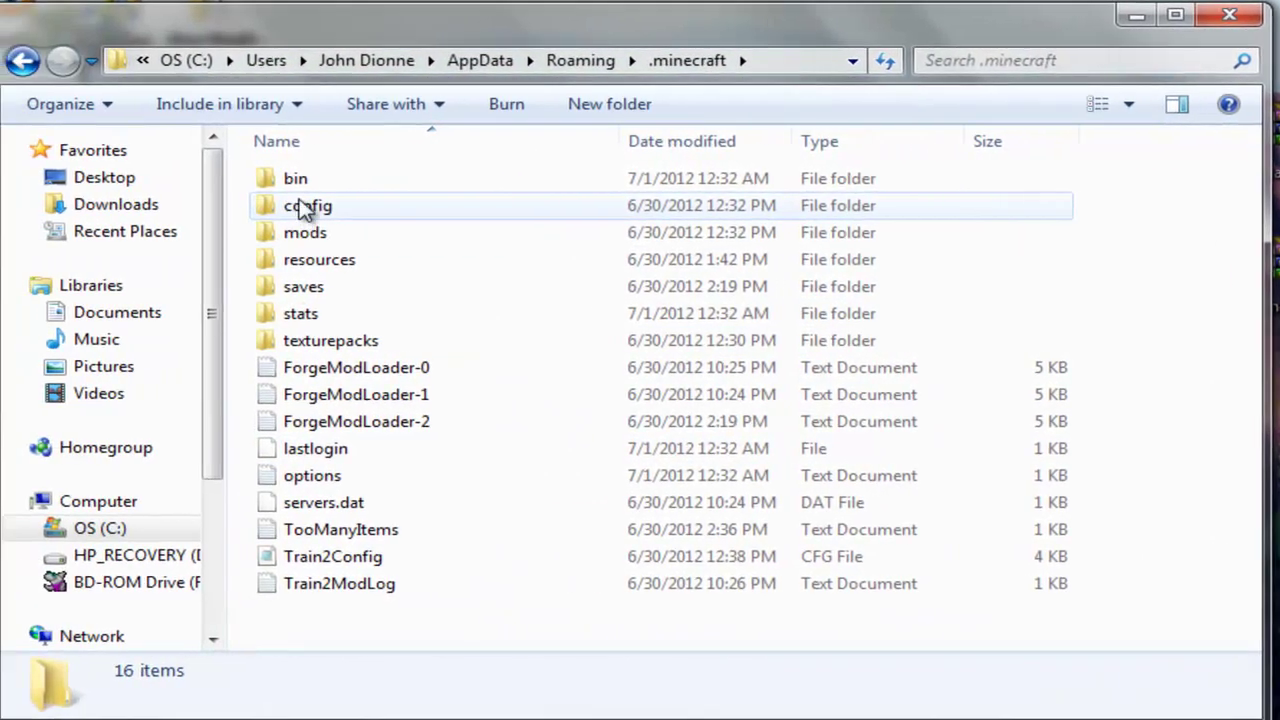
{"action": "left_click", "coordinate": [312, 186]}
{"action": "double_click", "coordinate": [312, 197]}
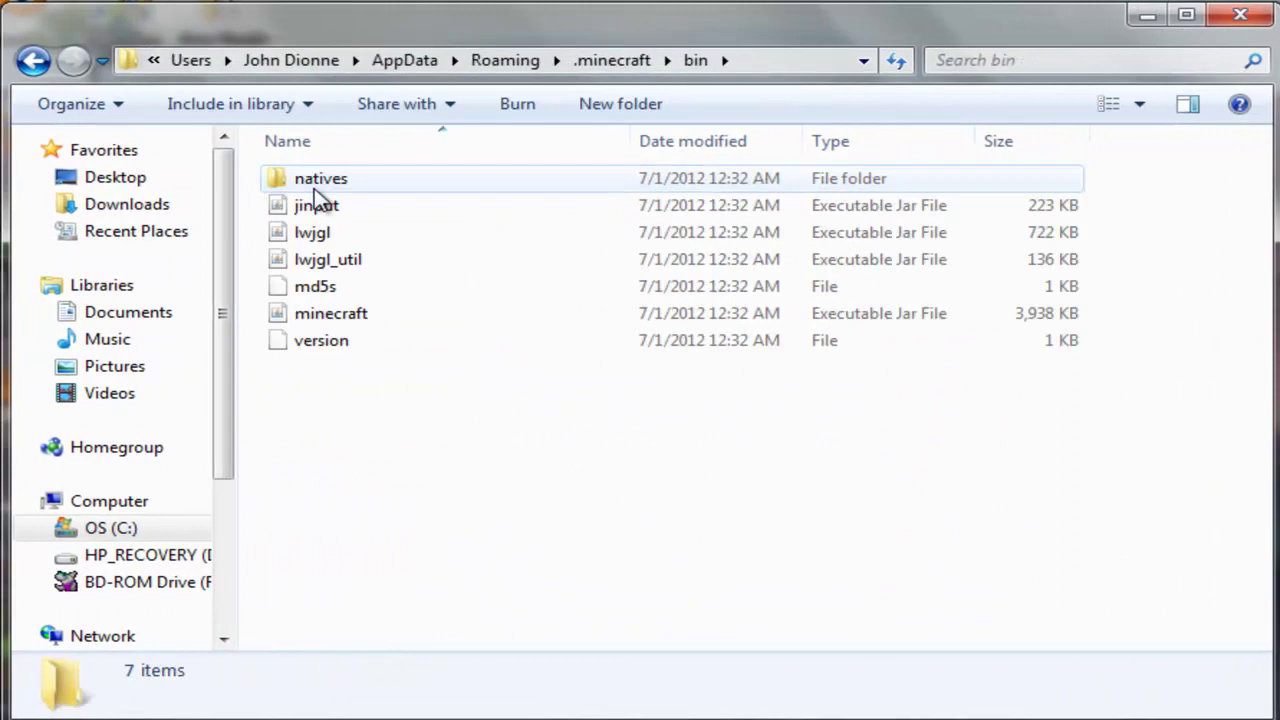
- Open the minecraft jar file from the bin folder with WinRAR archiver and dismiss the license reminder
{"action": "right_click", "coordinate": [355, 313]}
{"action": "left_click", "coordinate": [314, 403]}
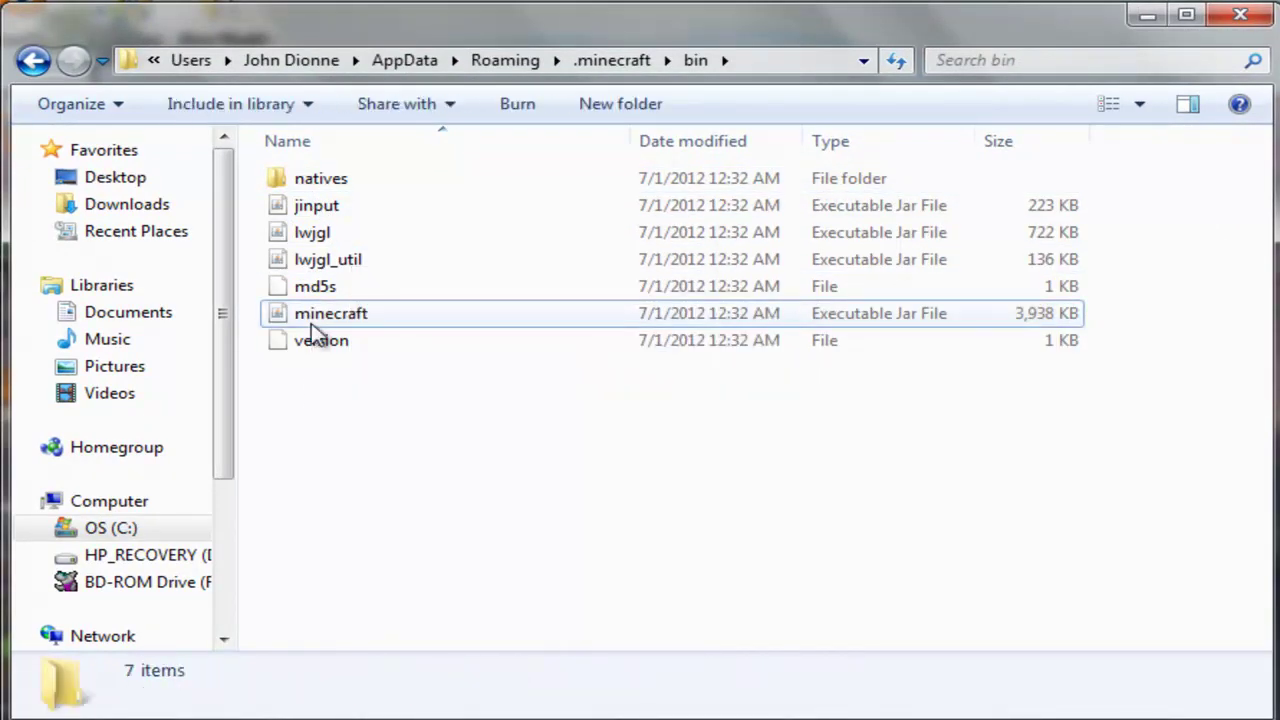
{"action": "left_click", "coordinate": [312, 315]}
{"action": "left_click", "coordinate": [330, 405]}
{"action": "left_click", "coordinate": [310, 316]}
{"action": "right_click", "coordinate": [310, 316]}
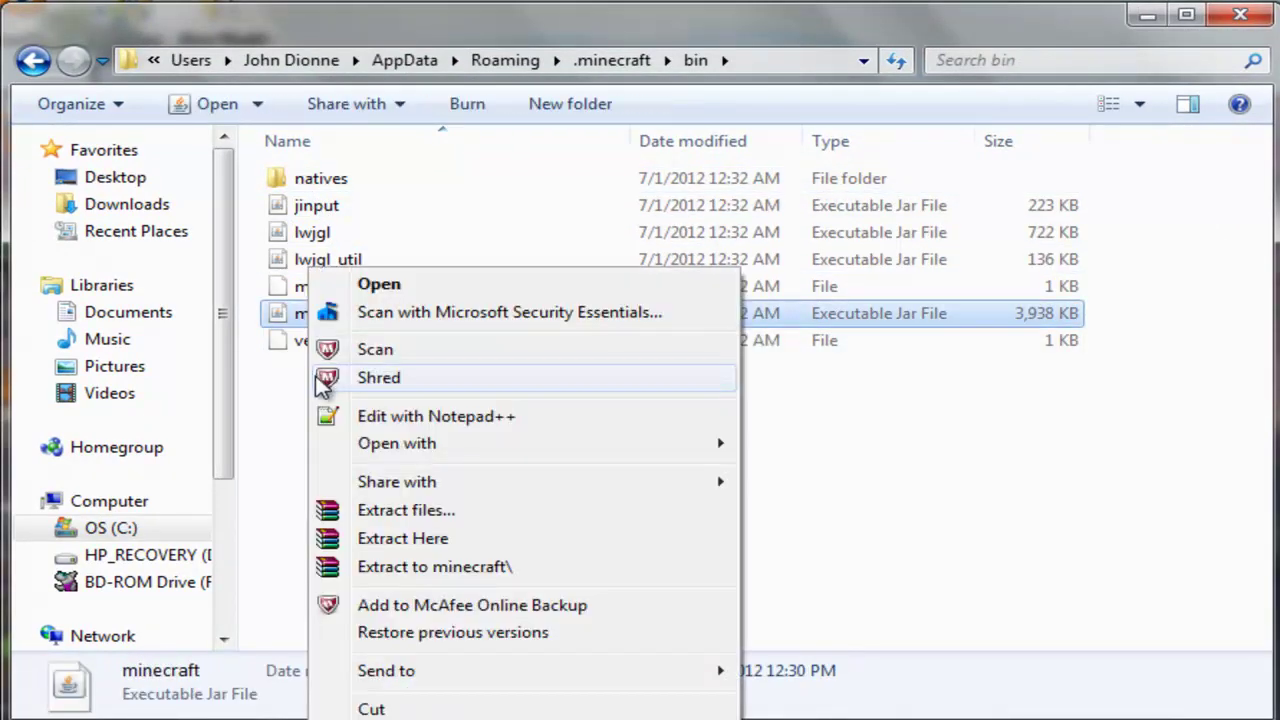
{"action": "mouse_move", "coordinate": [370, 451]}
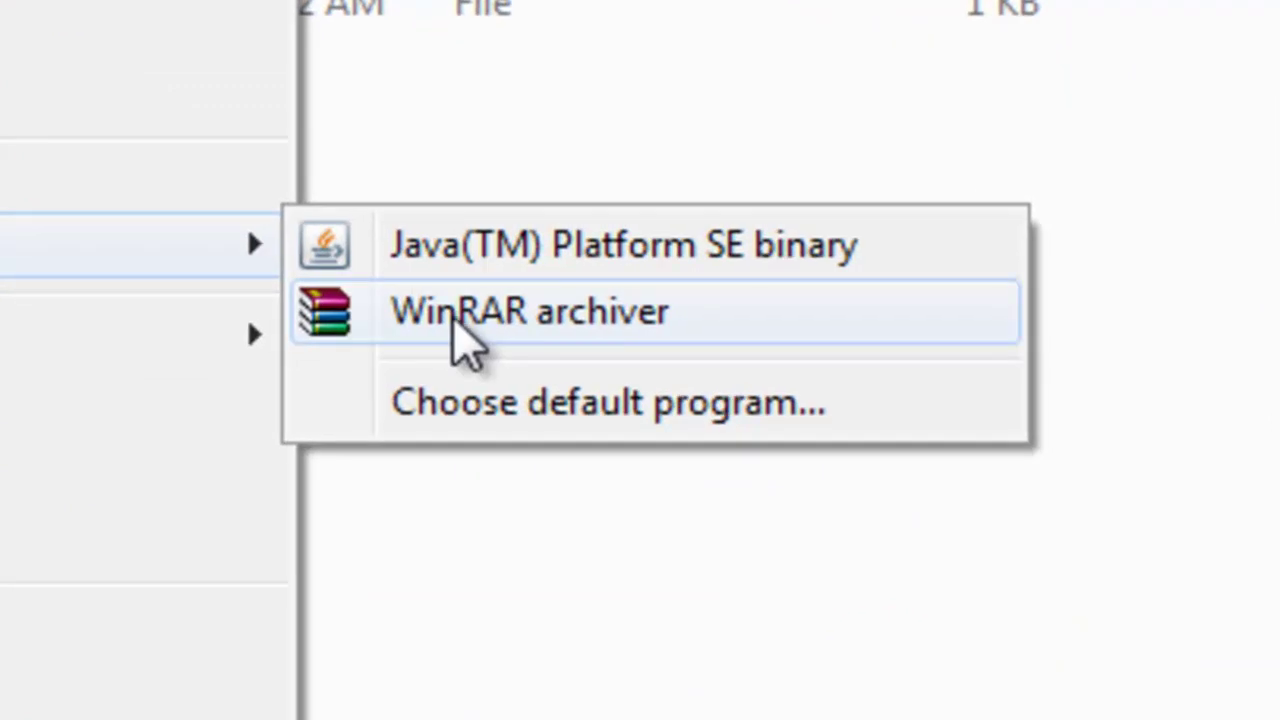
{"action": "left_click", "coordinate": [692, 320]}
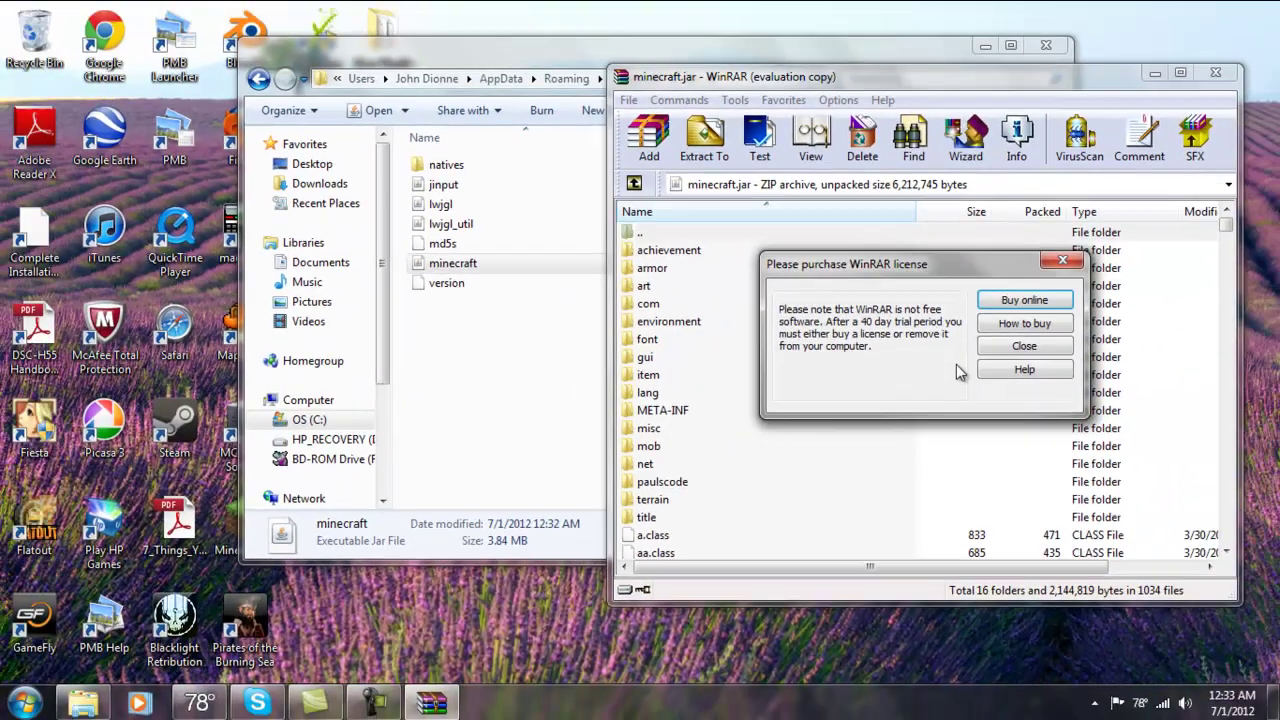
{"action": "left_click", "coordinate": [1015, 350]}
- Delete the META-INF folder from minecraft.jar
{"action": "left_click", "coordinate": [688, 416]}
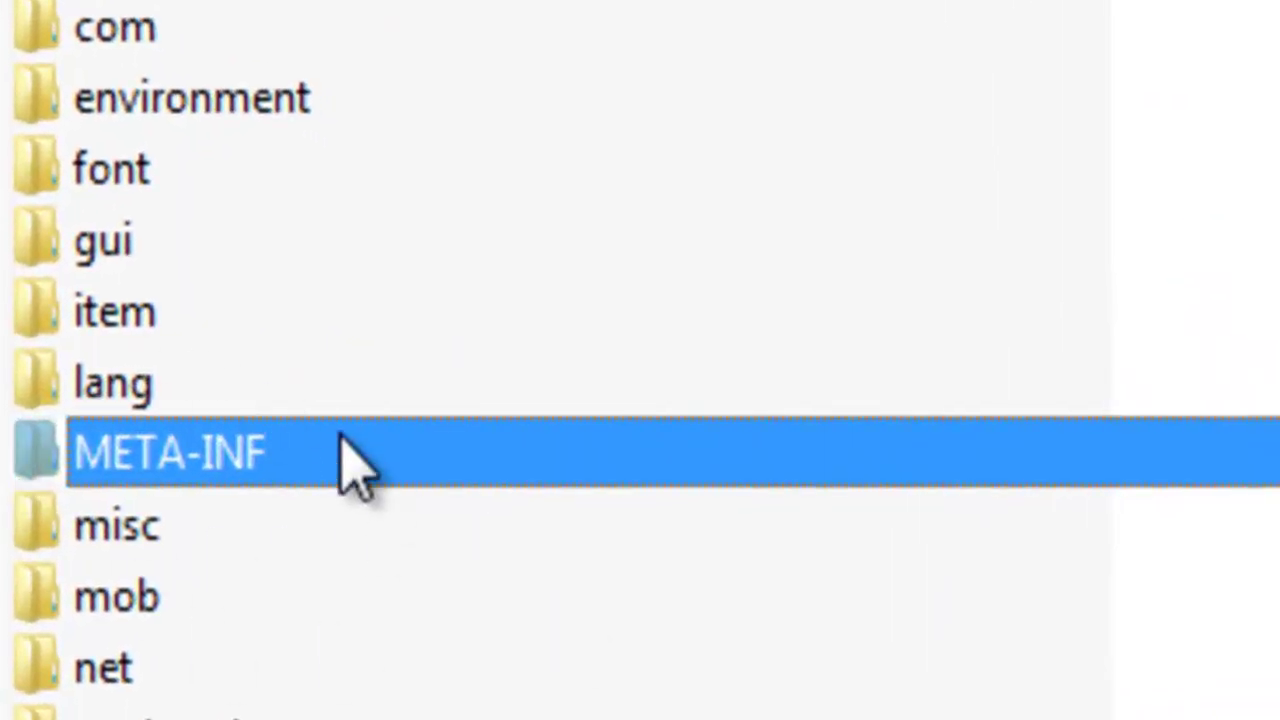
{"action": "key", "text": "Delete"}
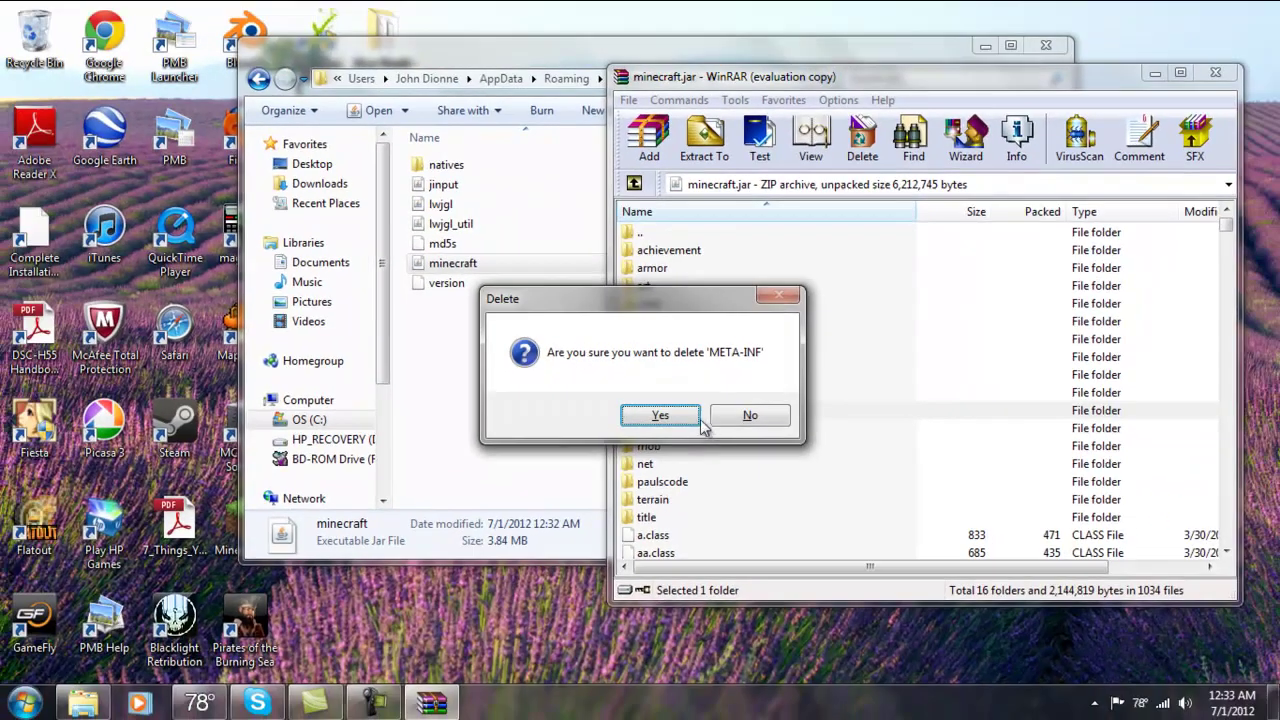
{"action": "key", "text": "Return"}
{"action": "key", "text": "Return"}
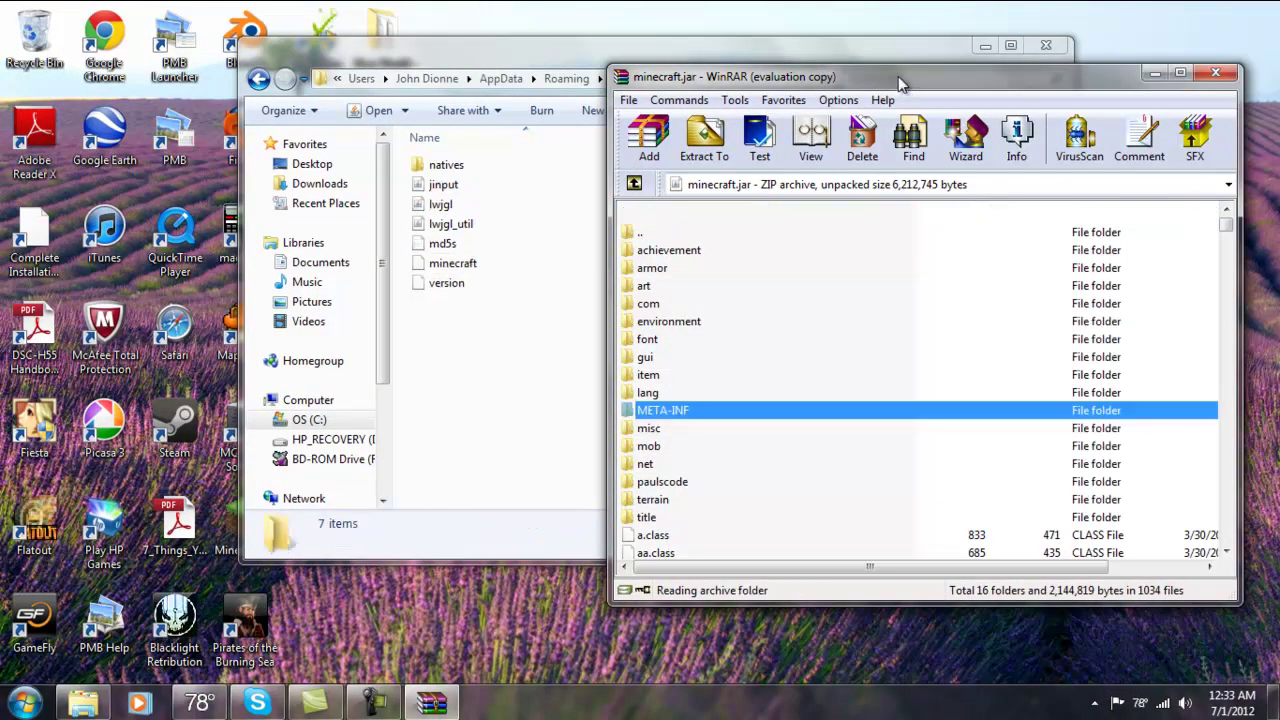
- Minimize the bin folder window, open the Minecraft Forge client archive from the desktop, and arrange it side by side with minecraft.jar
{"action": "left_click_drag", "start_coordinate": [766, 83], "coordinate": [536, 65]}
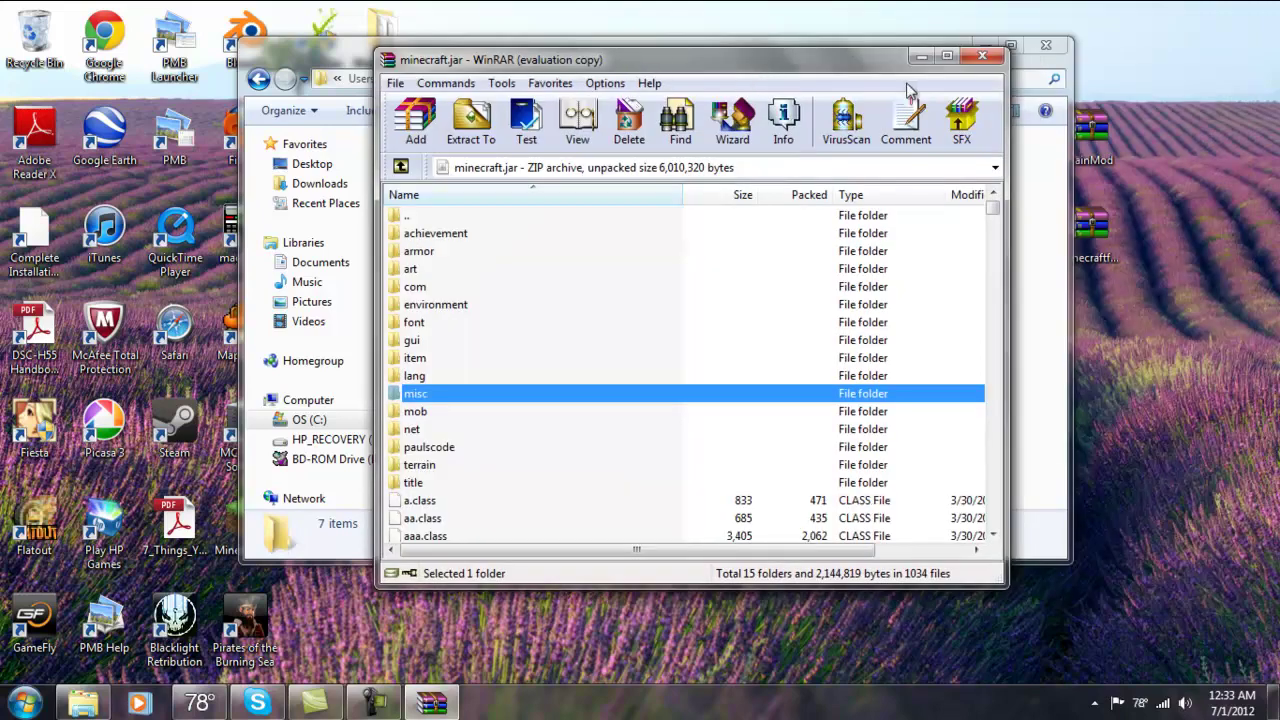
{"action": "left_click_drag", "start_coordinate": [763, 50], "coordinate": [641, 50]}
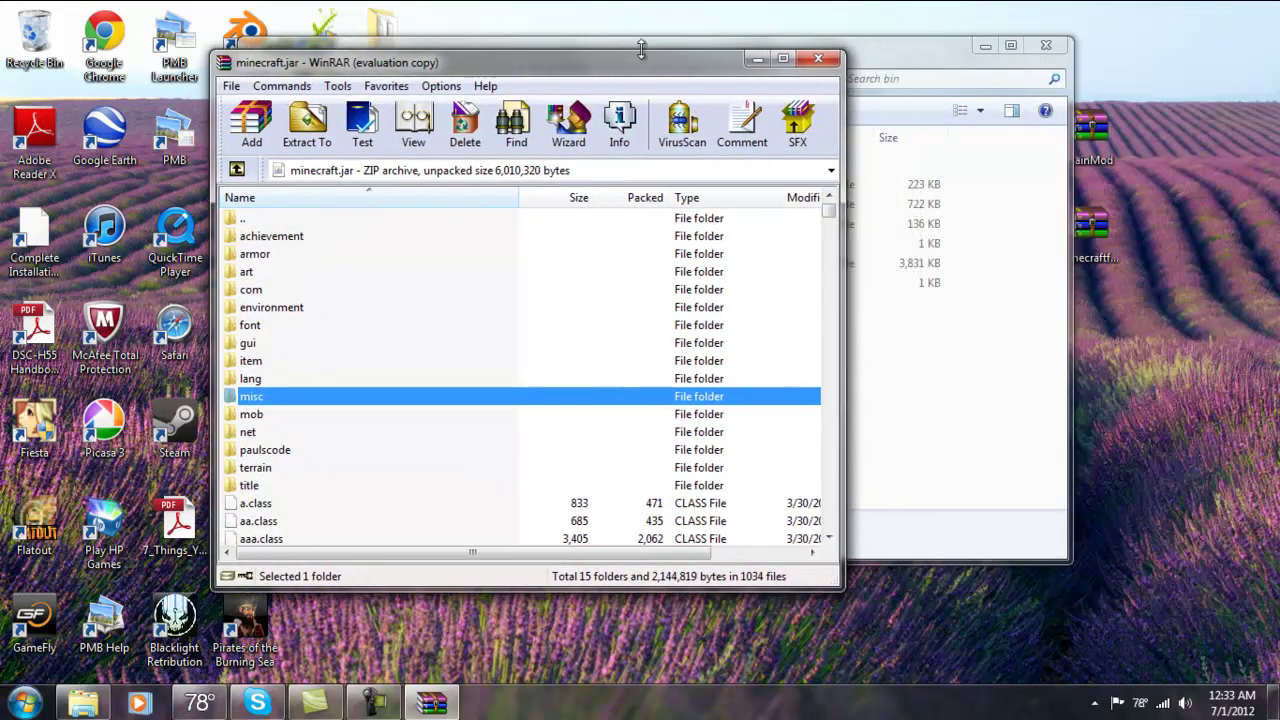
{"action": "left_click", "coordinate": [984, 45]}
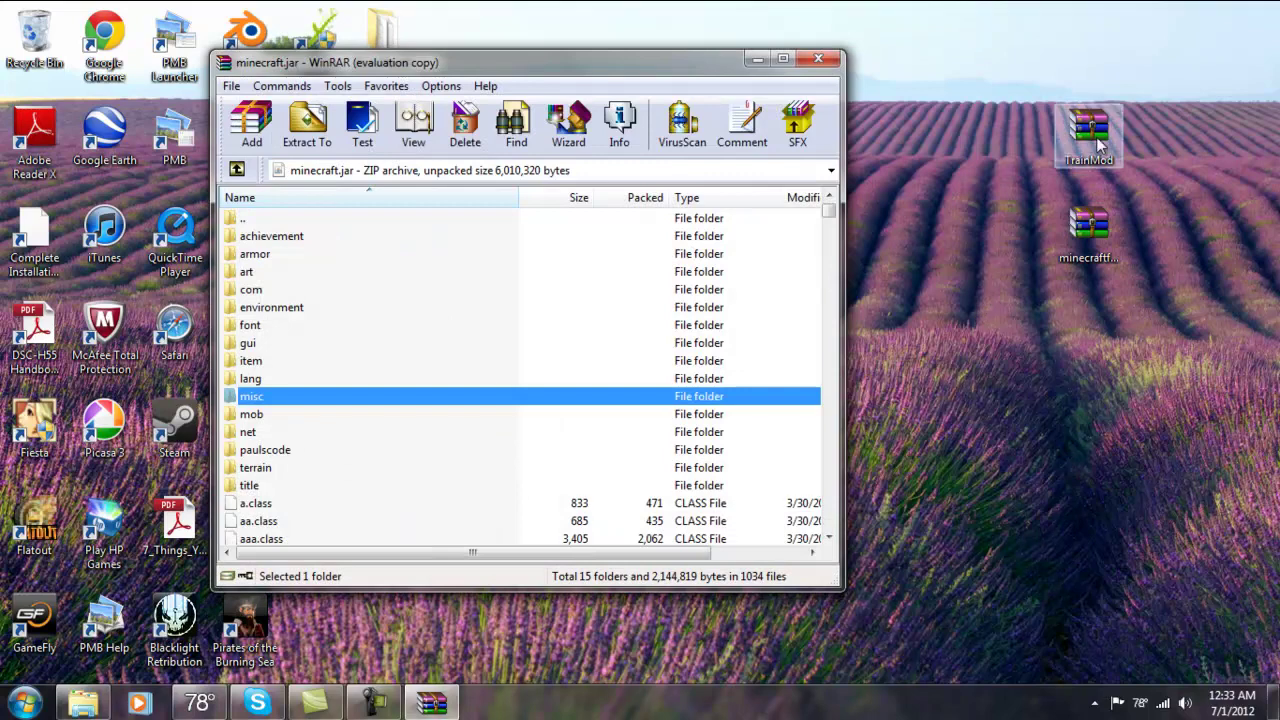
{"action": "left_click", "coordinate": [1088, 228]}
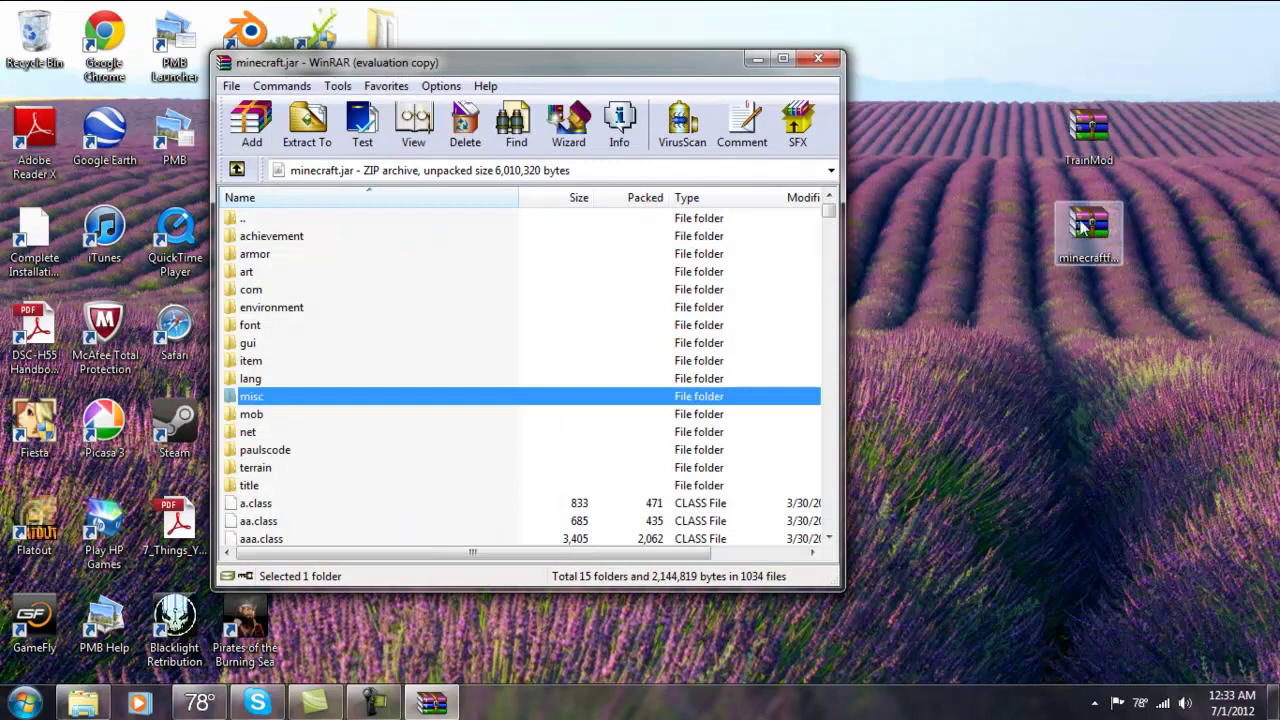
{"action": "double_click", "coordinate": [1088, 228]}
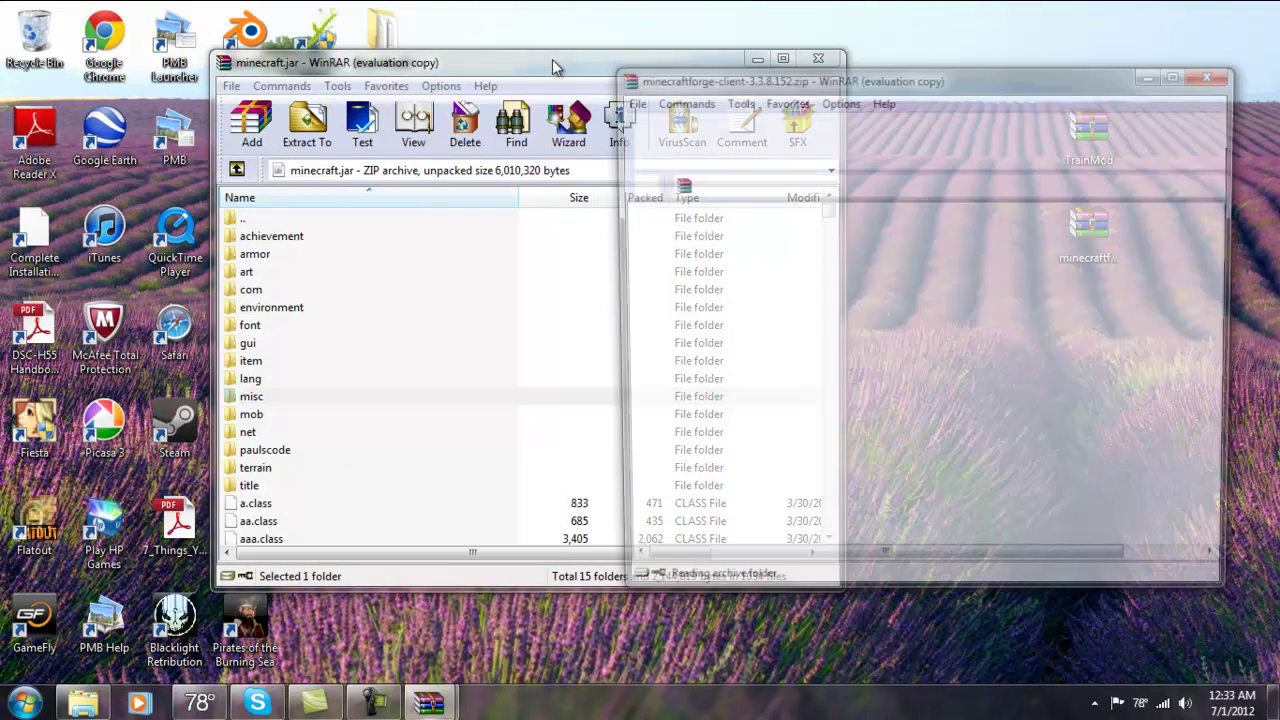
{"action": "left_click_drag", "start_coordinate": [557, 71], "coordinate": [2, 72]}
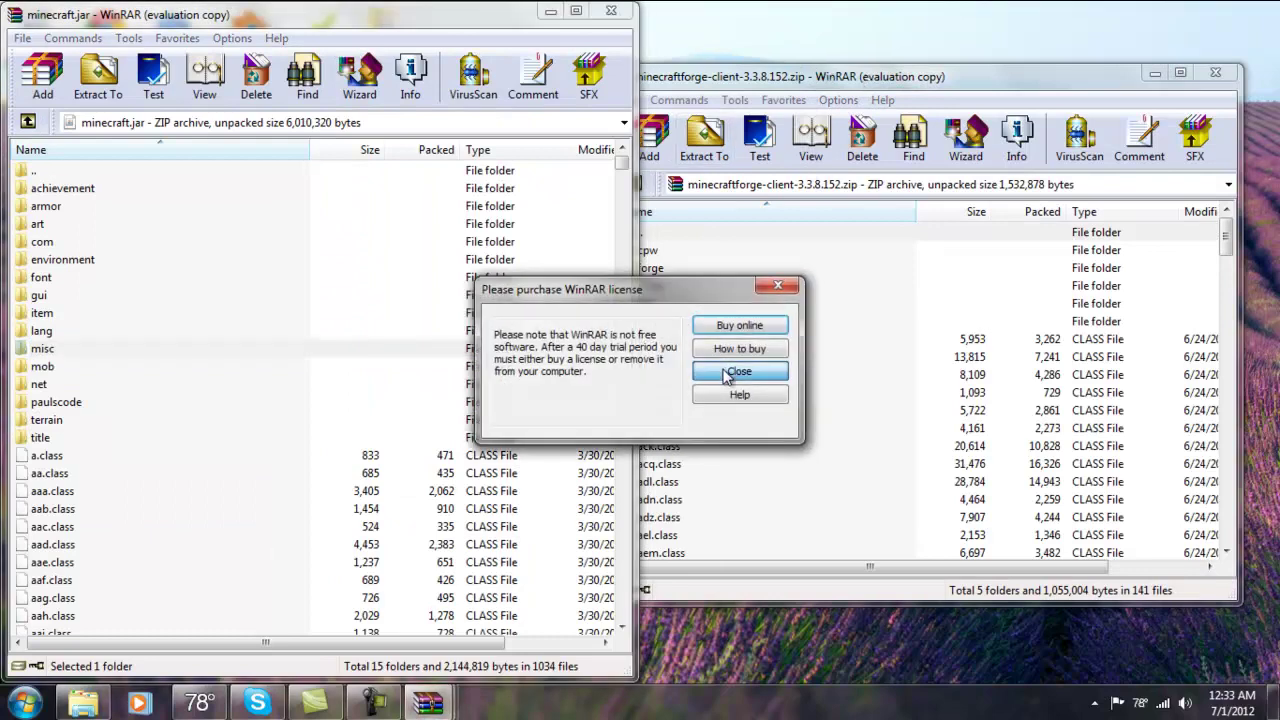
{"action": "left_click", "coordinate": [734, 369]}
{"action": "left_click_drag", "start_coordinate": [700, 76], "coordinate": [1279, 149]}
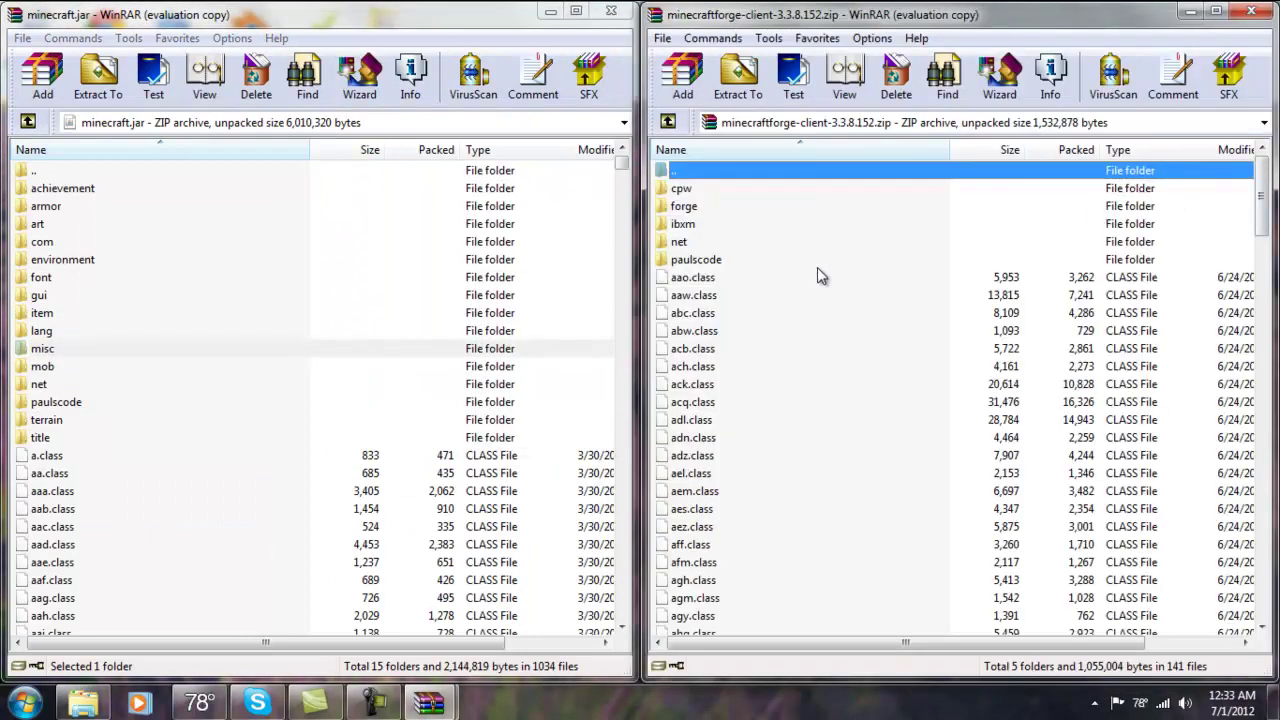
- Add all files and folders of the Forge client archive to minecraft.jar with the default archive parameters, then close the Forge archive
{"action": "key", "text": "ctrl+a"}
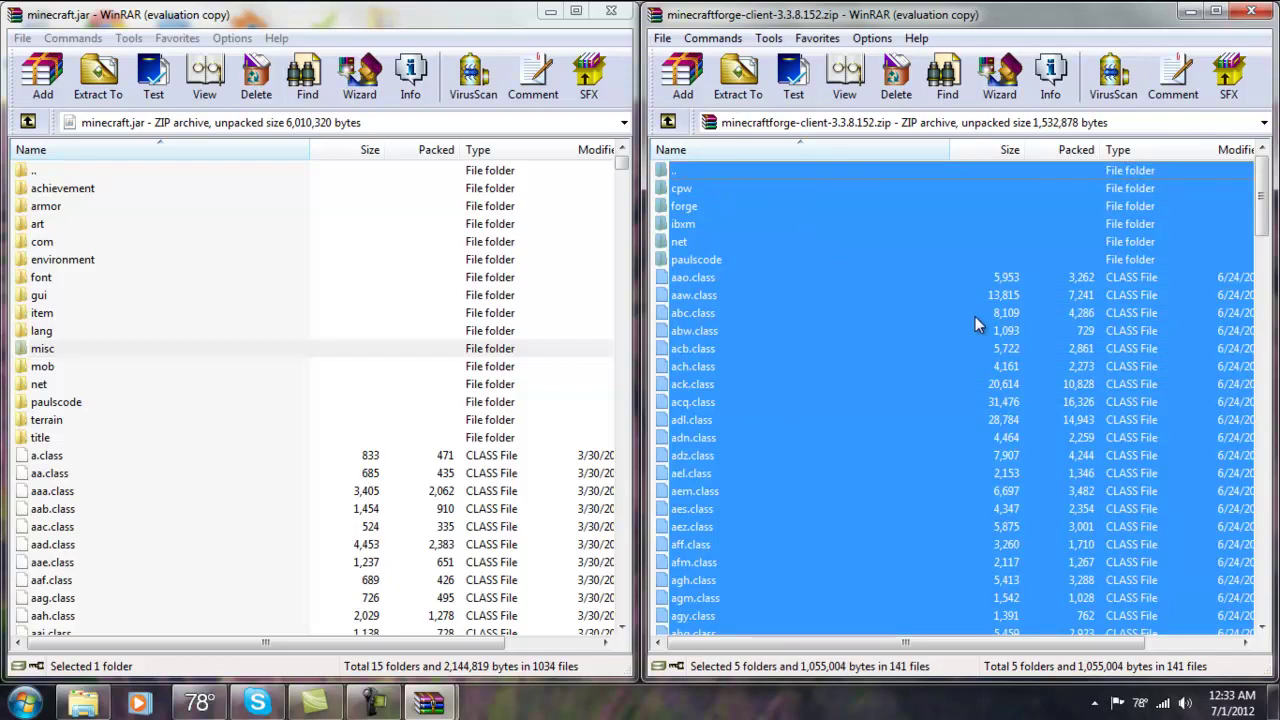
{"action": "left_click_drag", "start_coordinate": [720, 180], "coordinate": [816, 388]}
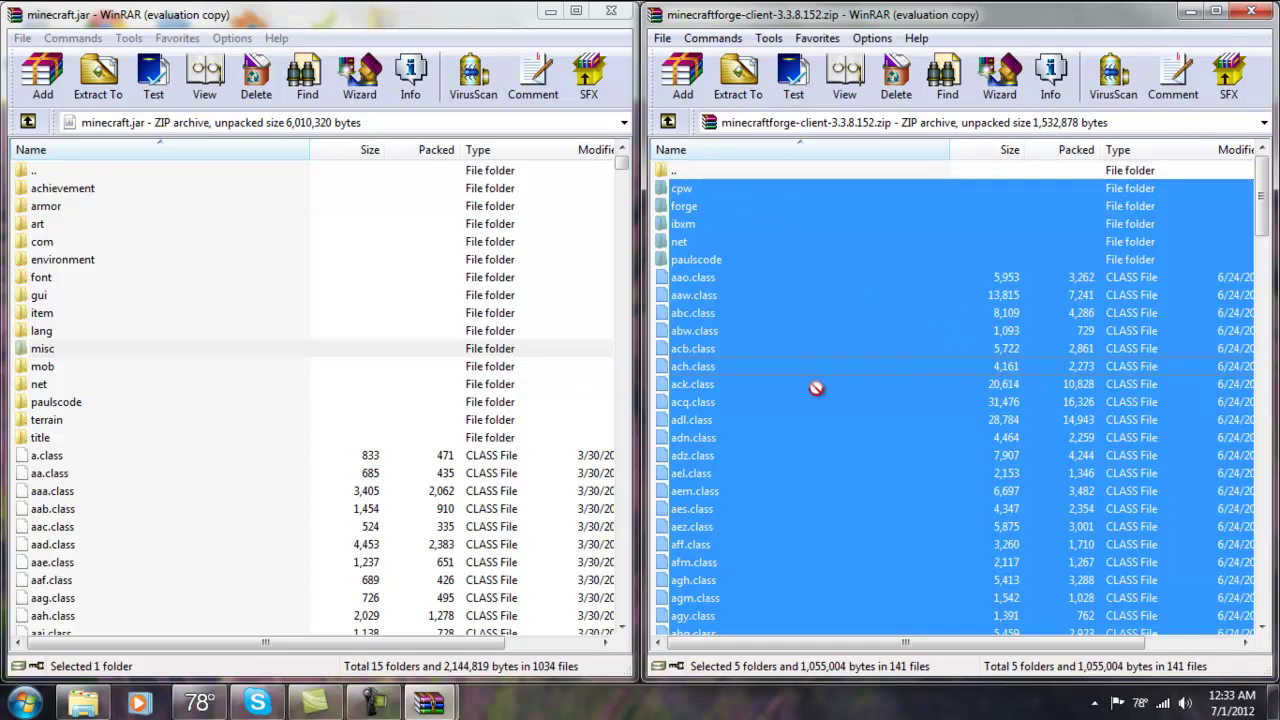
{"action": "left_click_drag", "start_coordinate": [744, 414], "coordinate": [243, 386]}
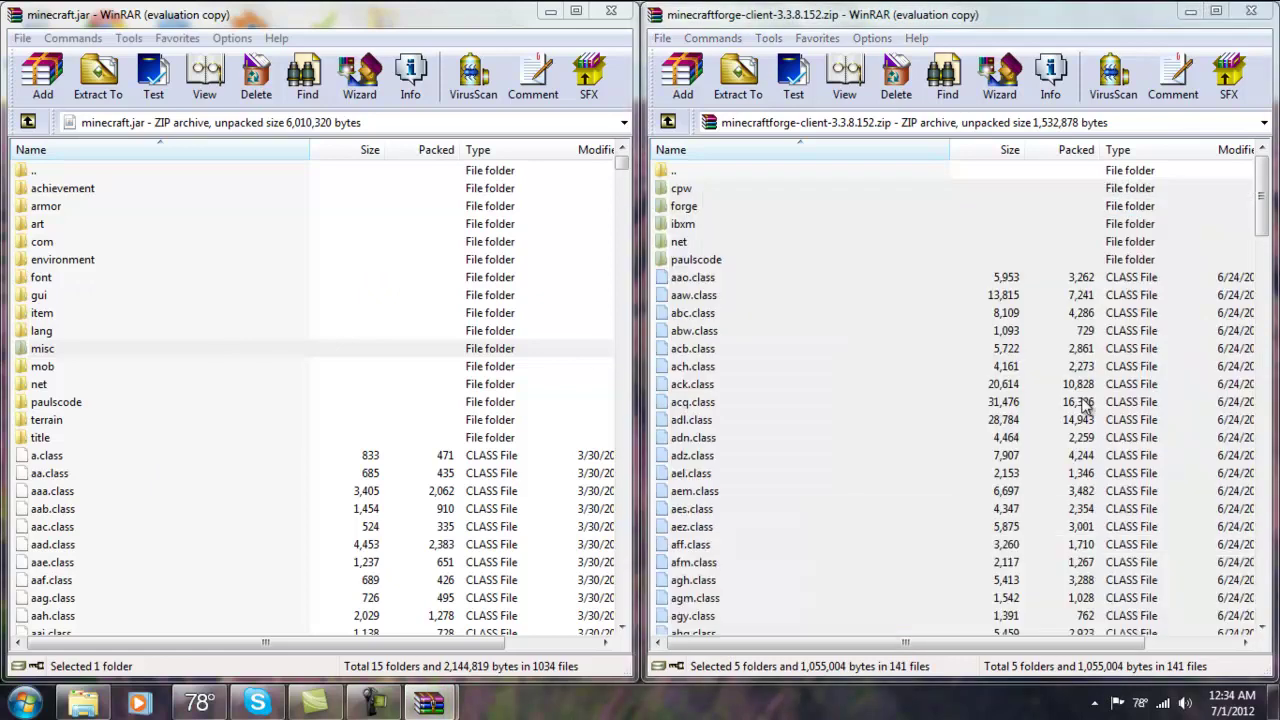
{"action": "left_click_drag", "start_coordinate": [1085, 405], "coordinate": [345, 380]}
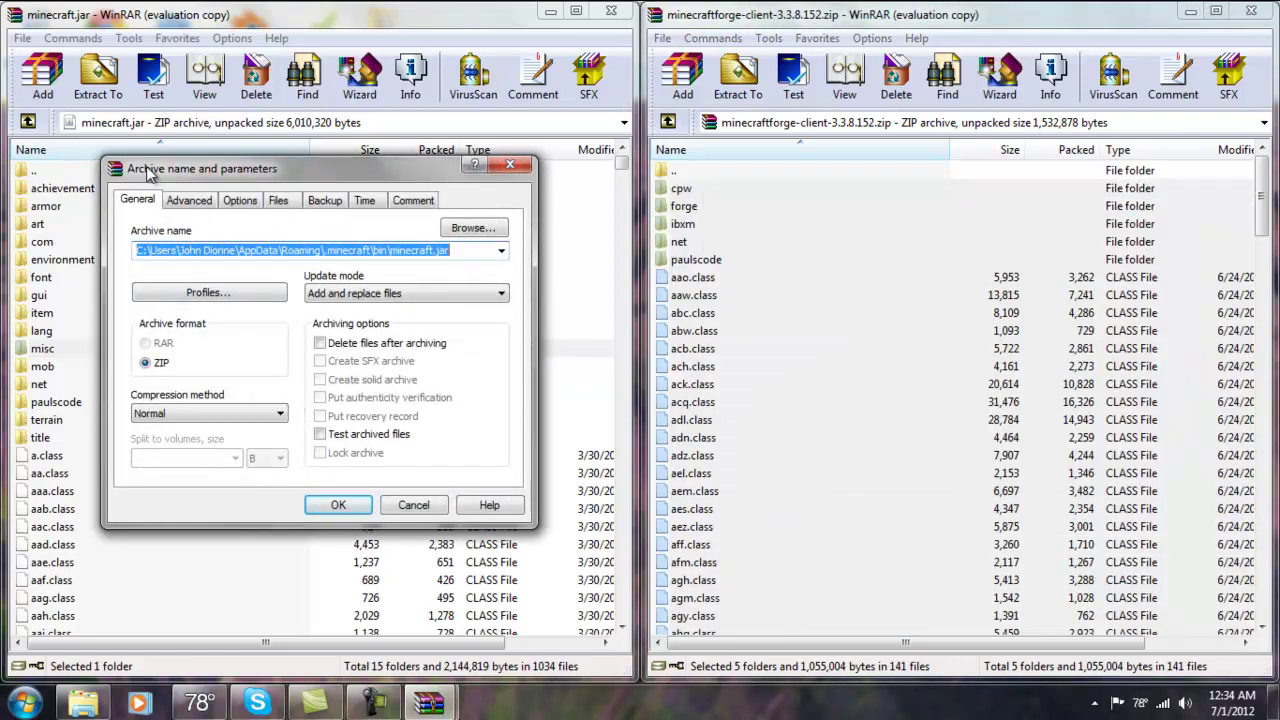
{"action": "left_click", "coordinate": [337, 505]}
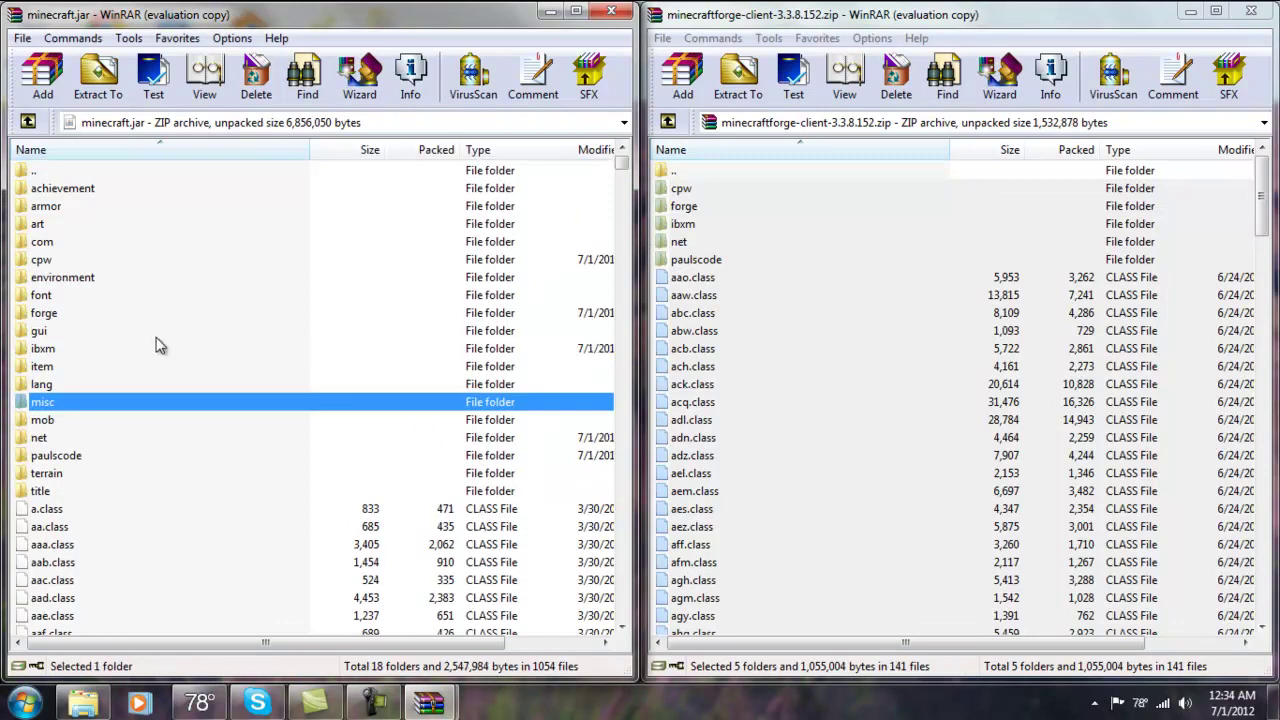
{"action": "left_click", "coordinate": [1248, 12]}
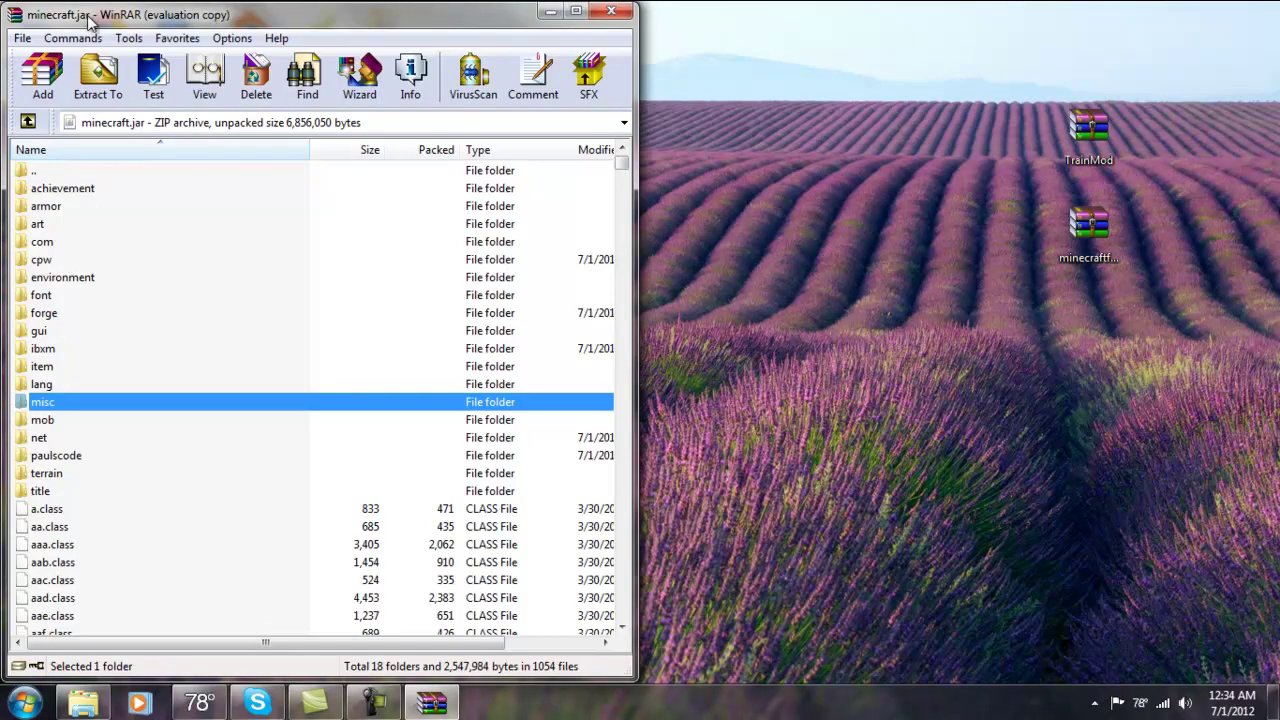
{"action": "left_click_drag", "start_coordinate": [88, 20], "coordinate": [0, 134]}
{"action": "left_click_drag", "start_coordinate": [264, 12], "coordinate": [0, 118]}
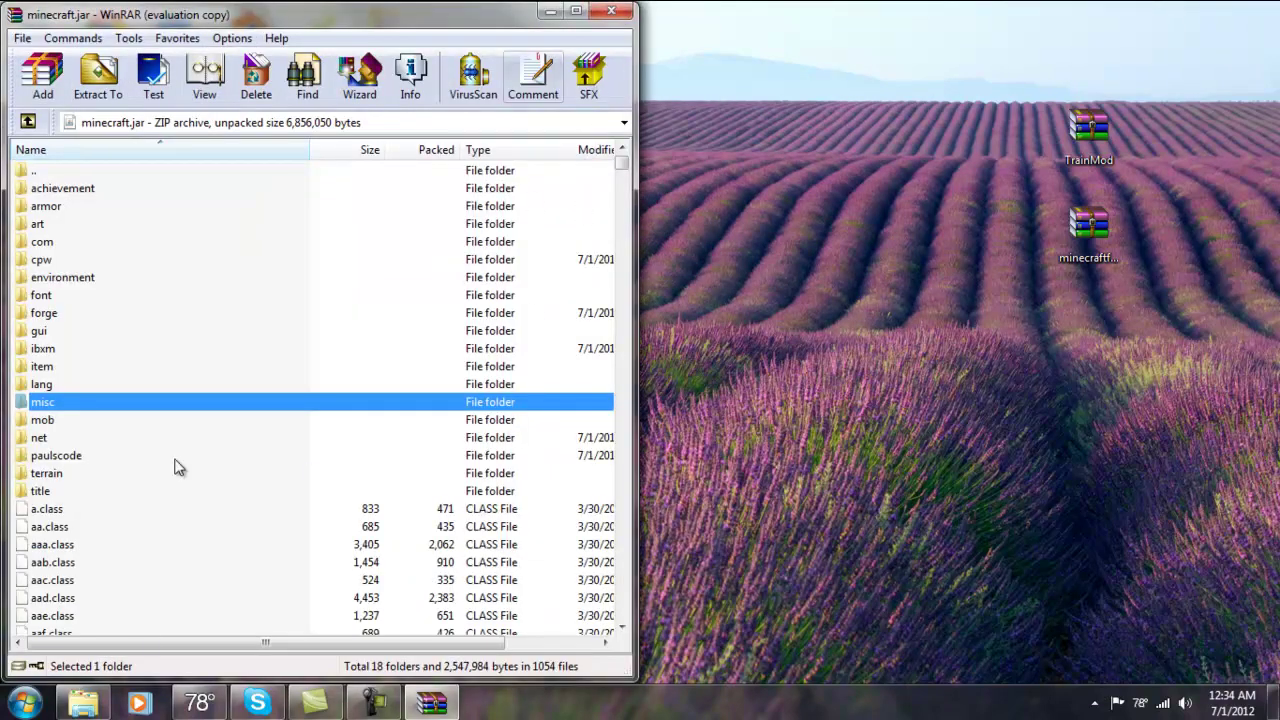
- Open the MODS (for the server) folder inside MODS in the Documents library and select the ModLoaderMP Server 1.2.5 v1 archive
{"action": "left_click", "coordinate": [24, 703]}
{"action": "left_click", "coordinate": [323, 251]}
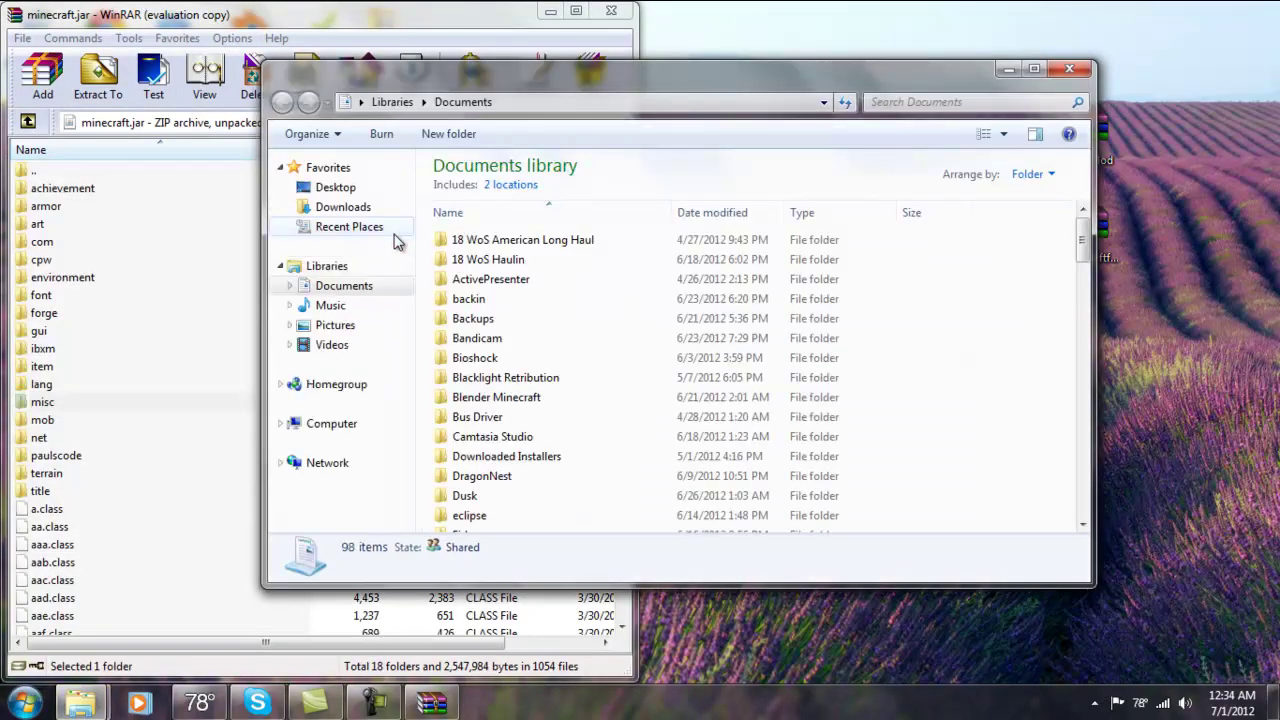
{"action": "scroll", "coordinate": [500, 440], "scroll_direction": "down", "scroll_amount": 3}
{"action": "scroll", "coordinate": [505, 436], "scroll_direction": "down", "scroll_amount": 6}
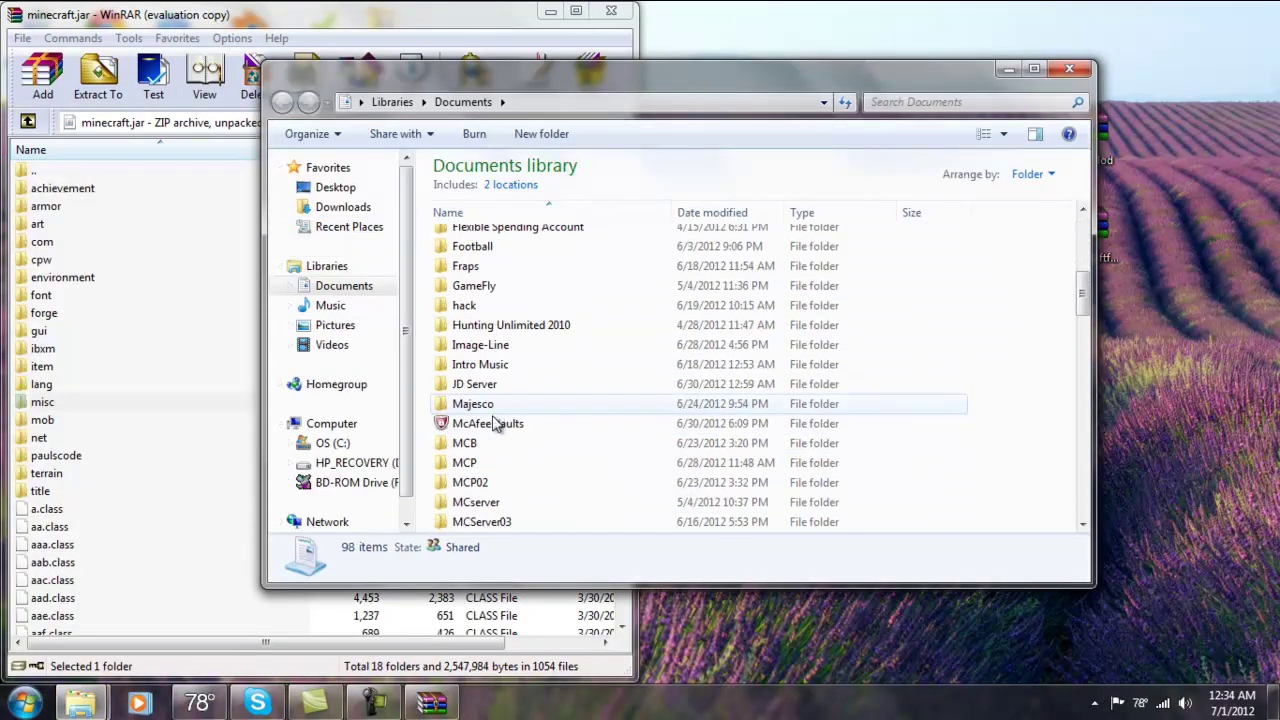
{"action": "double_click", "coordinate": [490, 428]}
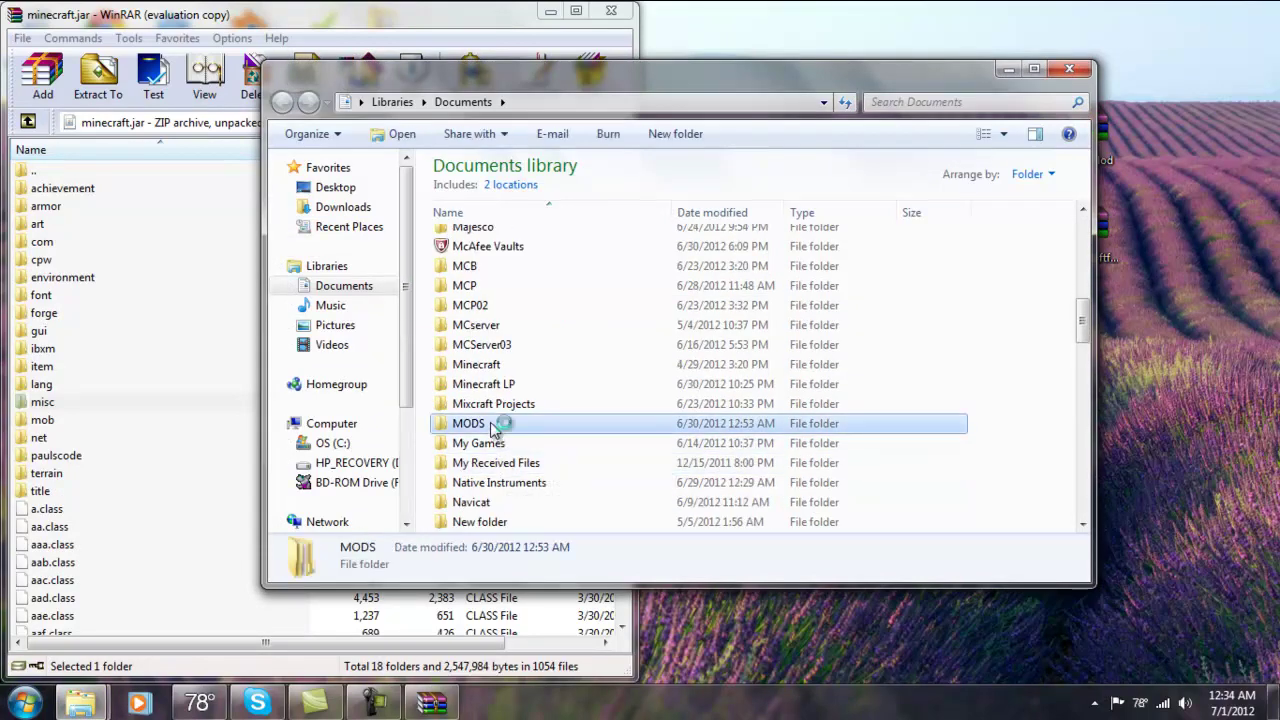
{"action": "double_click", "coordinate": [480, 280]}
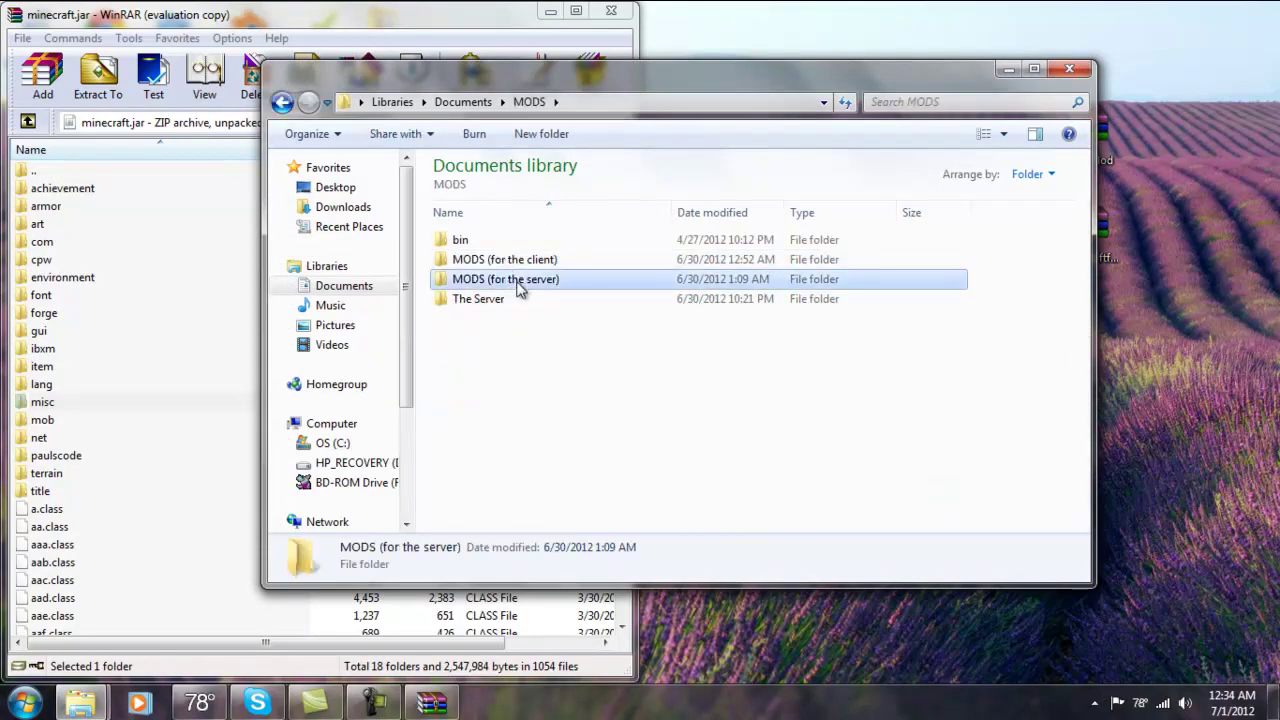
{"action": "left_click_drag", "start_coordinate": [486, 348], "coordinate": [476, 287]}
{"action": "left_click", "coordinate": [470, 259]}
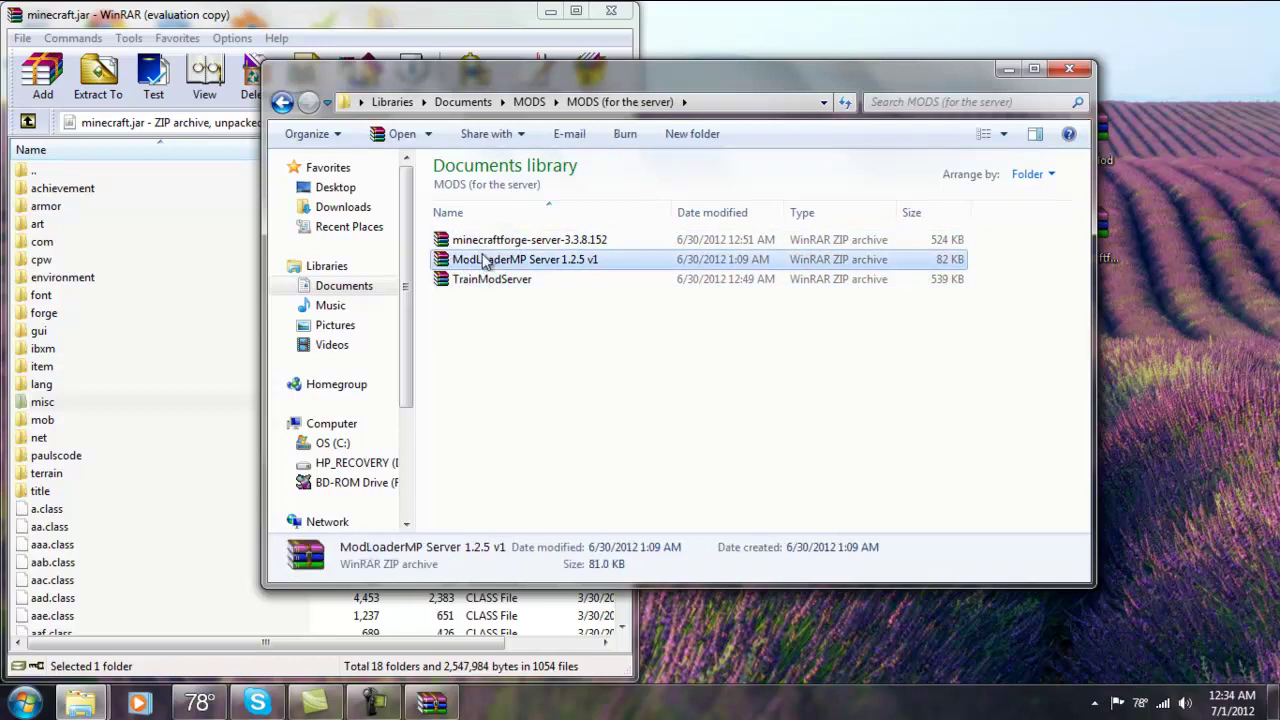
{"action": "left_click", "coordinate": [482, 240]}
{"action": "left_click", "coordinate": [490, 259]}
{"action": "left_click", "coordinate": [491, 241]}
{"action": "left_click", "coordinate": [494, 262]}
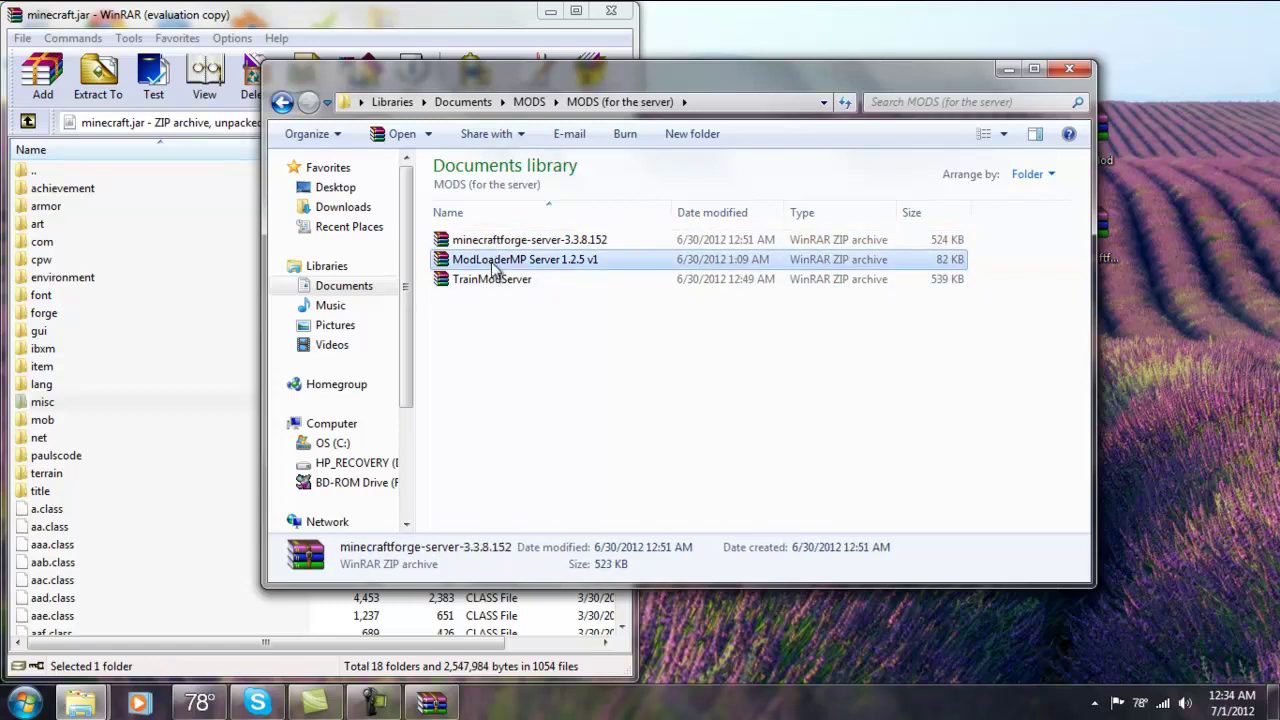
{"action": "left_click", "coordinate": [520, 280]}
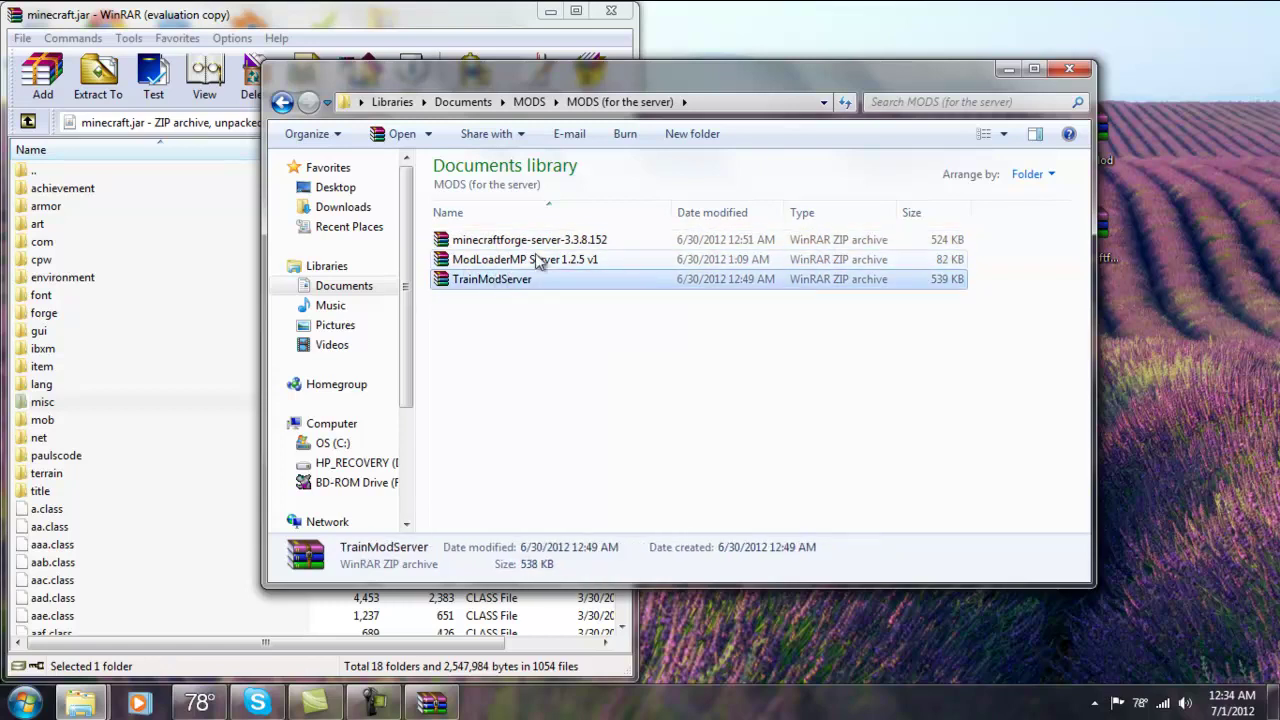
- Copy the TooManyItems2012_04_13_1.2.5 archive from the MODS (for the client) folder to the desktop and close the folder window
{"action": "left_click", "coordinate": [282, 102]}
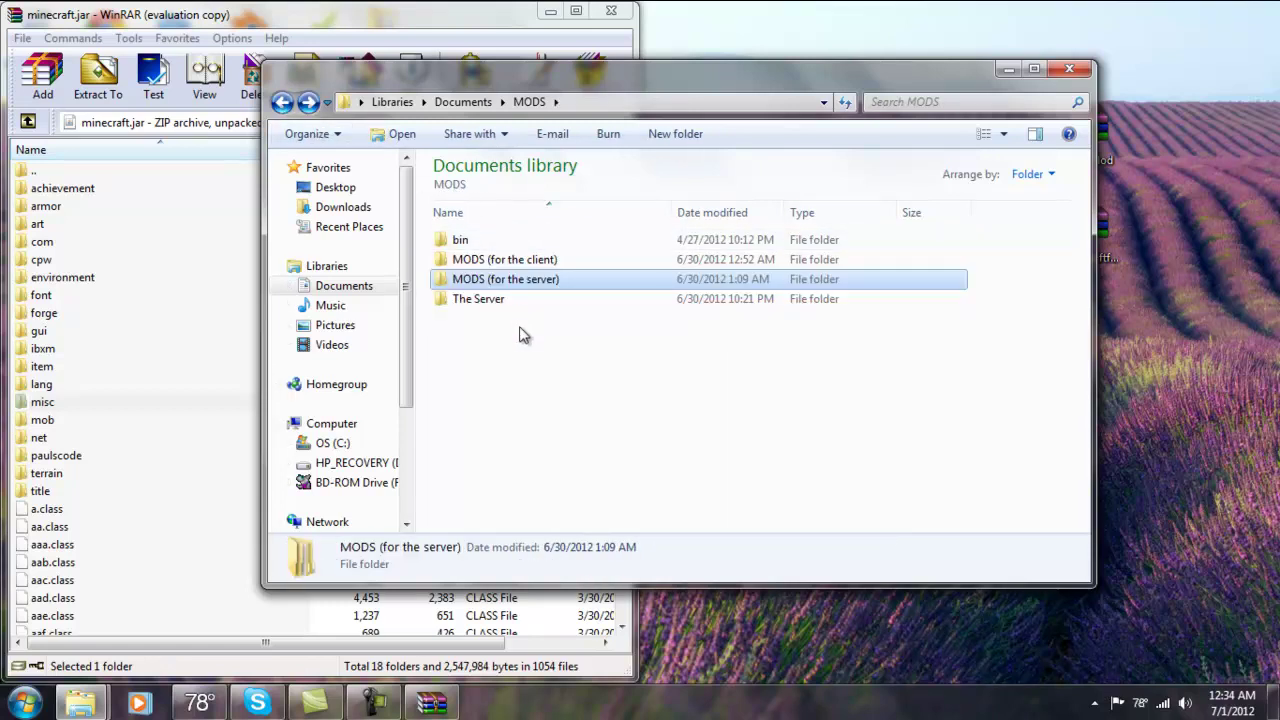
{"action": "double_click", "coordinate": [500, 260]}
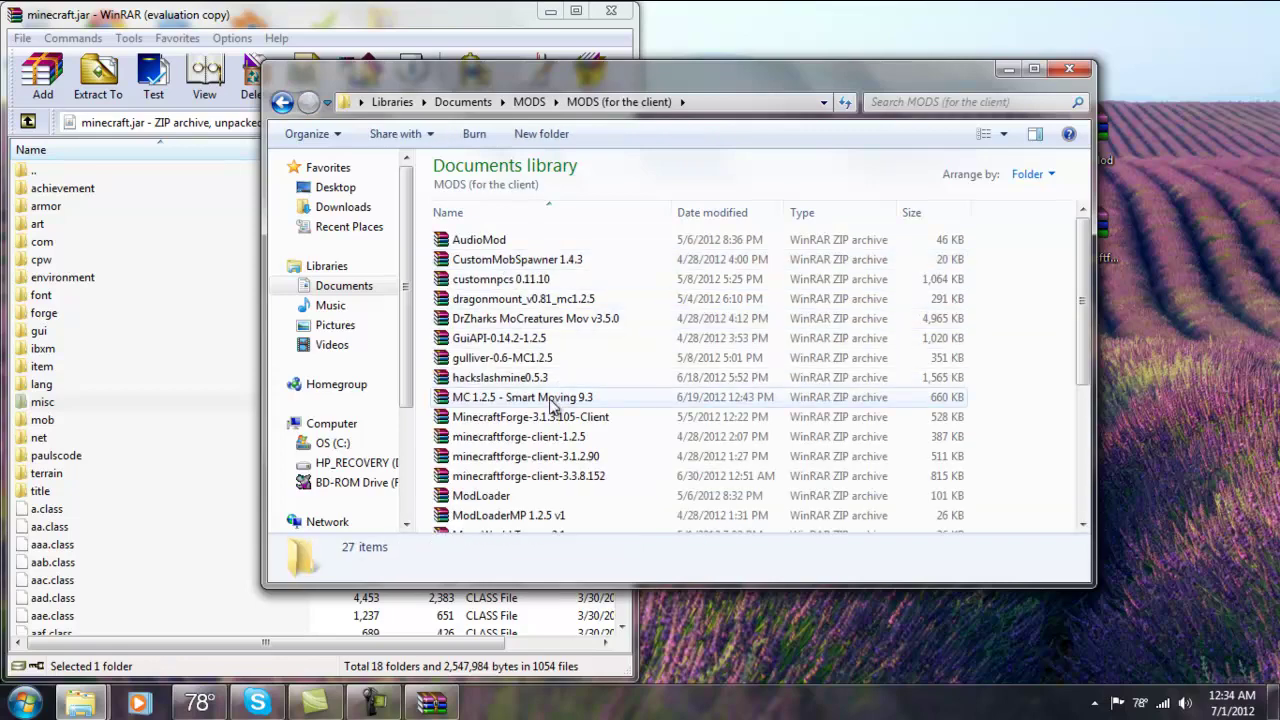
{"action": "scroll", "coordinate": [505, 388], "scroll_direction": "down", "scroll_amount": 2}
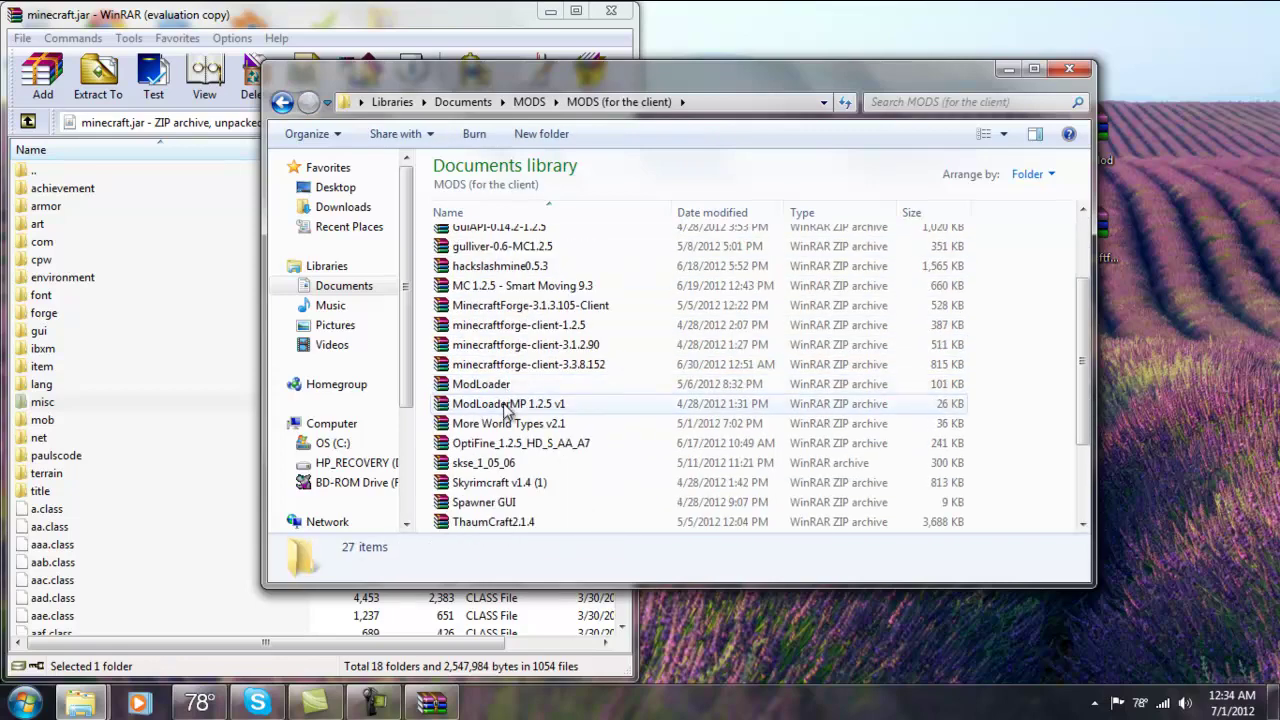
{"action": "scroll", "coordinate": [520, 462], "scroll_direction": "down", "scroll_amount": 2}
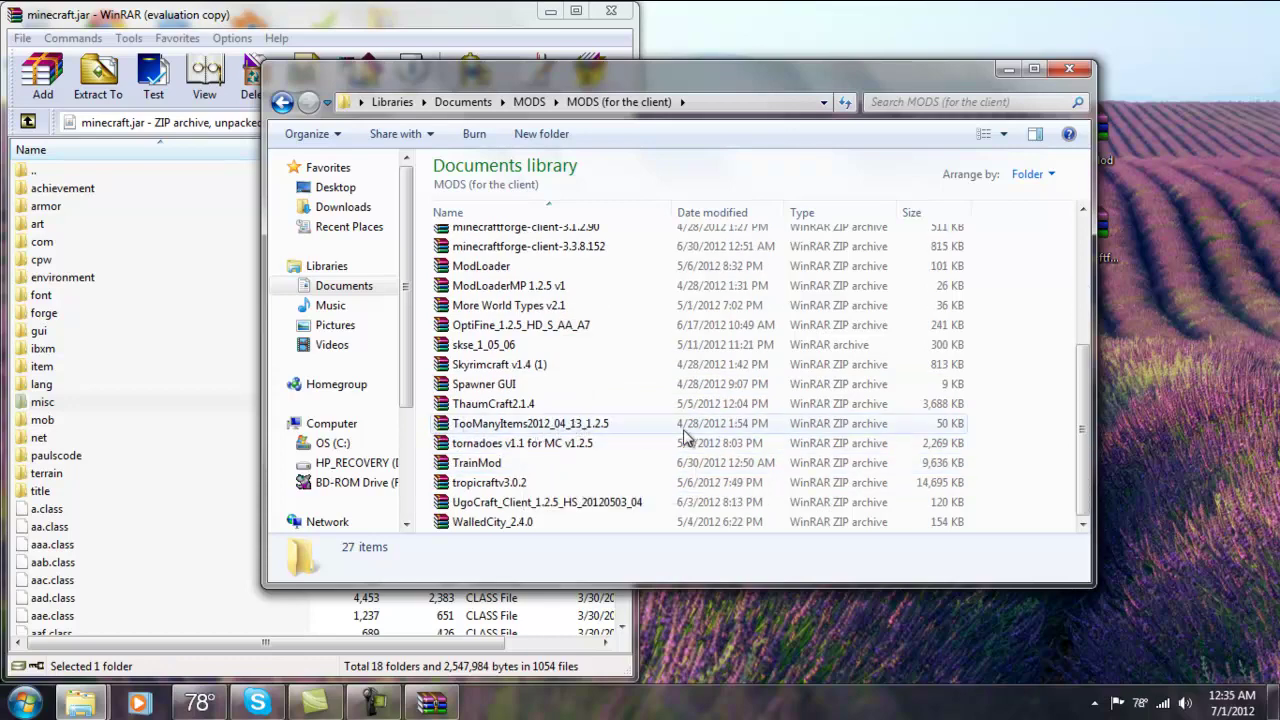
{"action": "left_click", "coordinate": [573, 428]}
{"action": "right_click", "coordinate": [563, 426]}
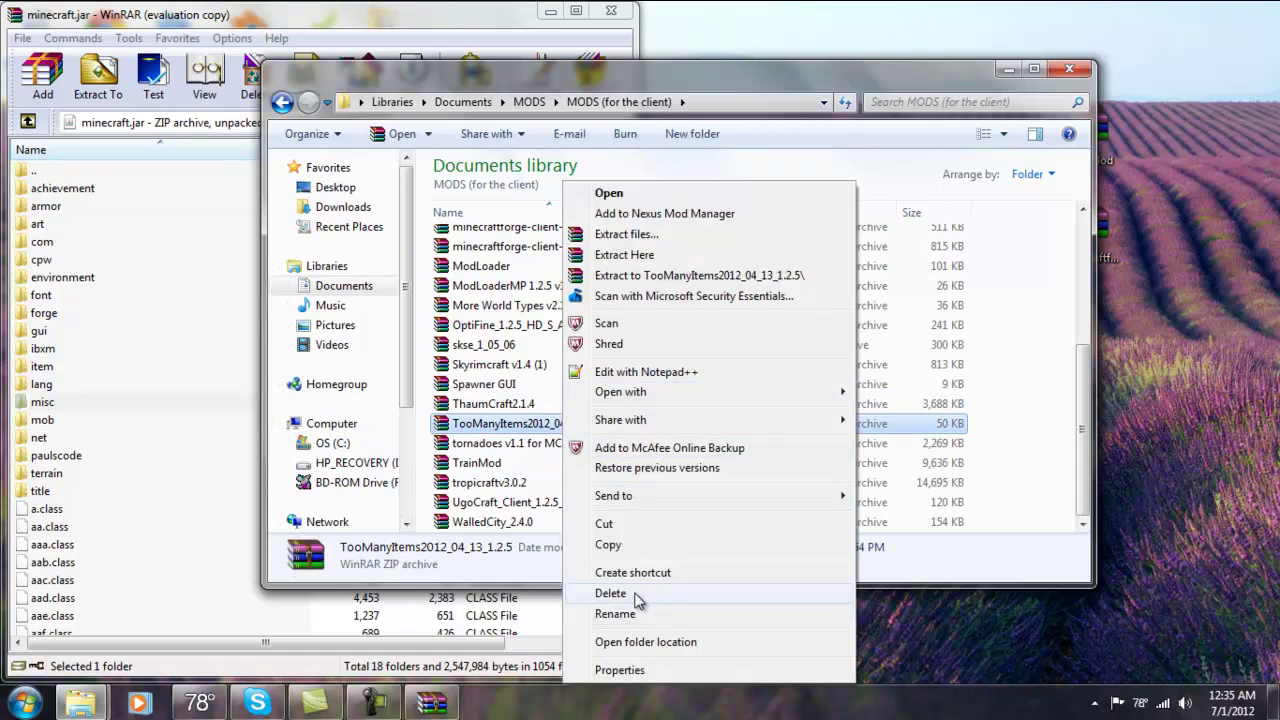
{"action": "left_click", "coordinate": [641, 548]}
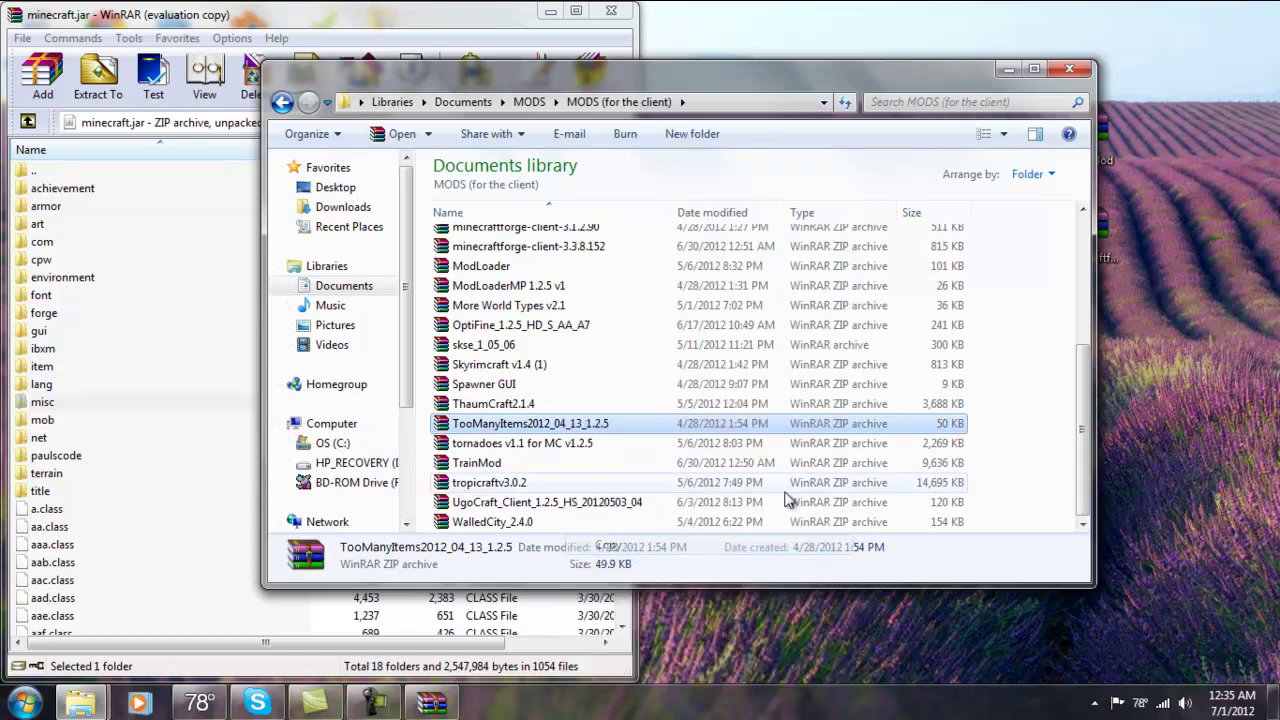
{"action": "right_click", "coordinate": [1149, 302]}
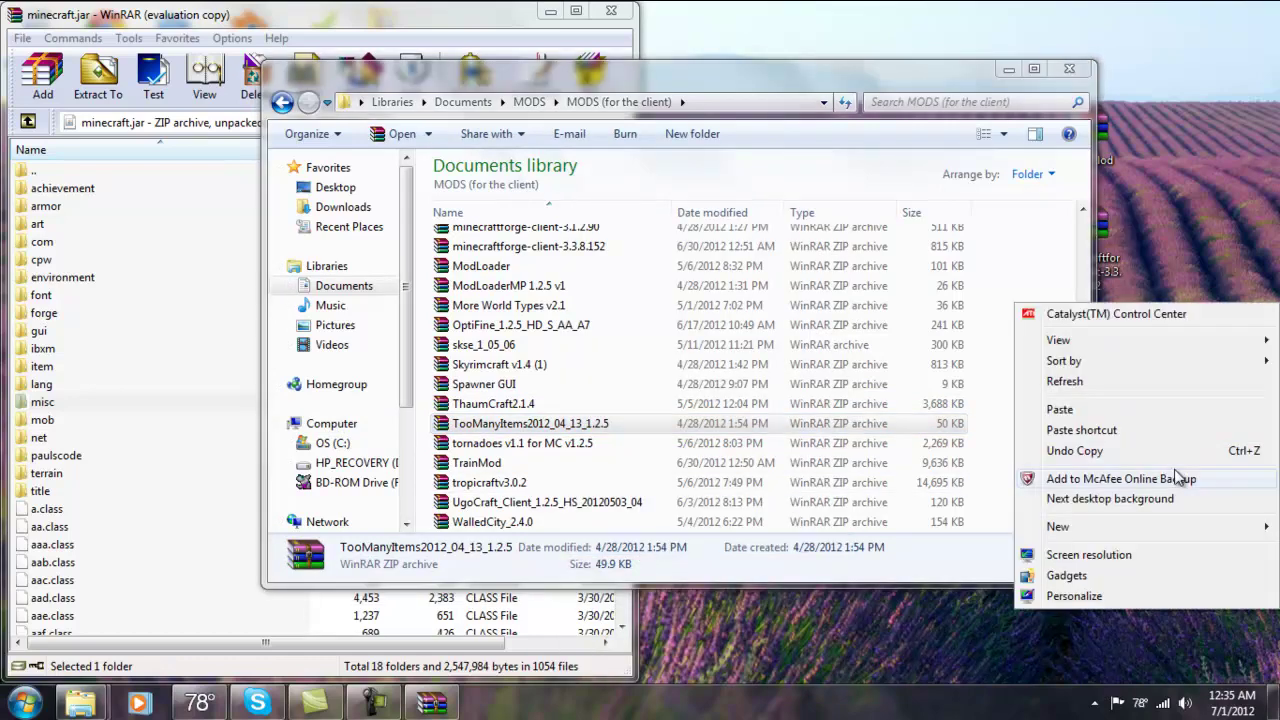
{"action": "left_click", "coordinate": [1060, 410]}
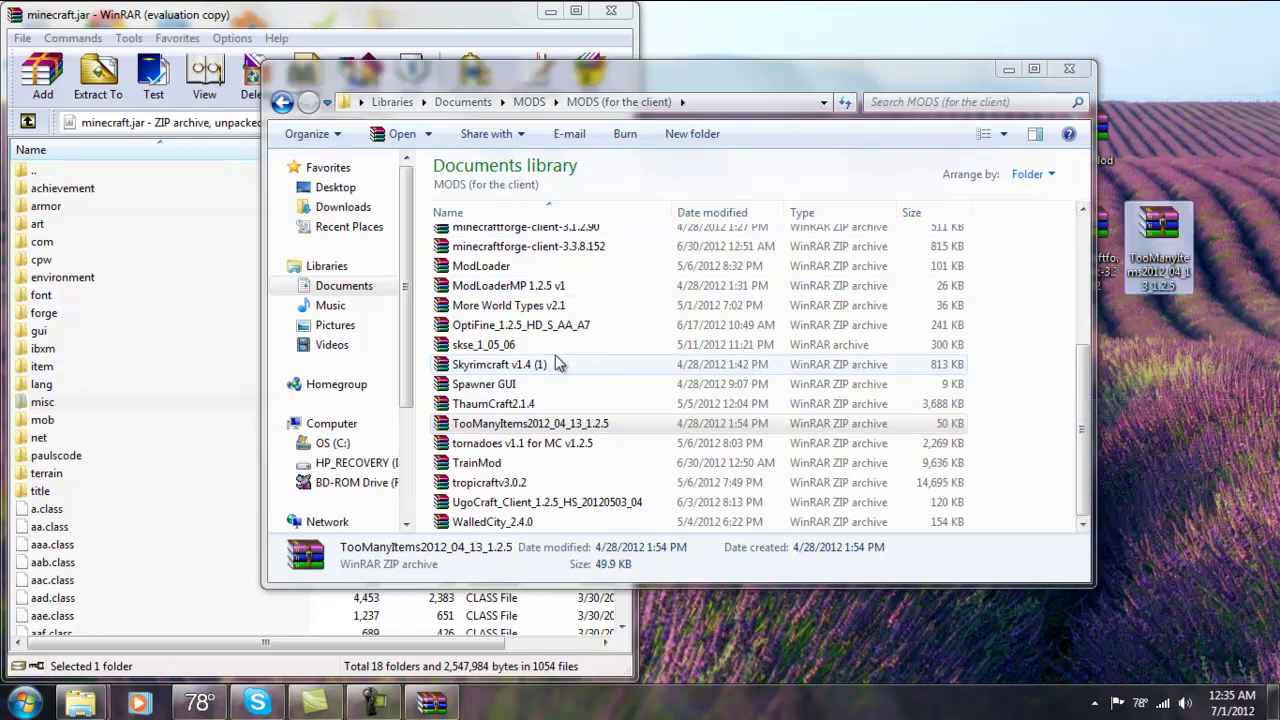
{"action": "left_click", "coordinate": [1069, 68]}
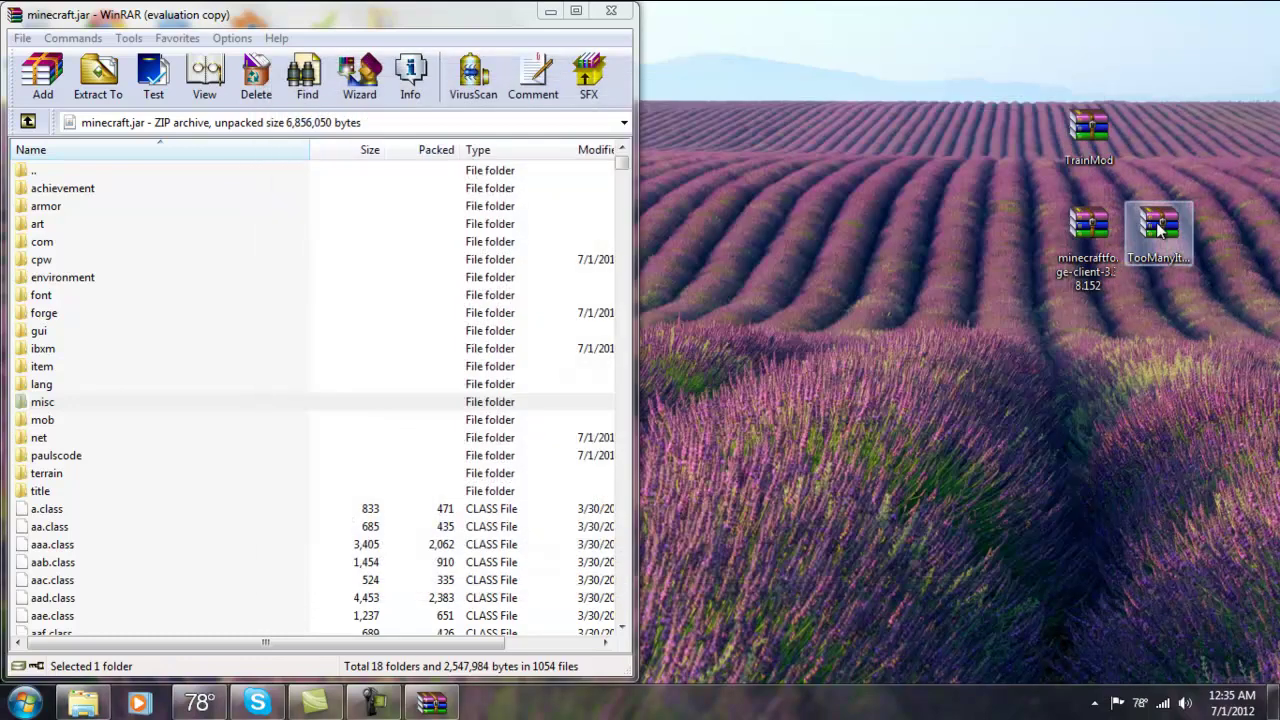
- Open the TooManyItems archive from the desktop, select all its files, and place its window beside minecraft.jar
{"action": "left_click_drag", "start_coordinate": [1156, 222], "coordinate": [960, 228]}
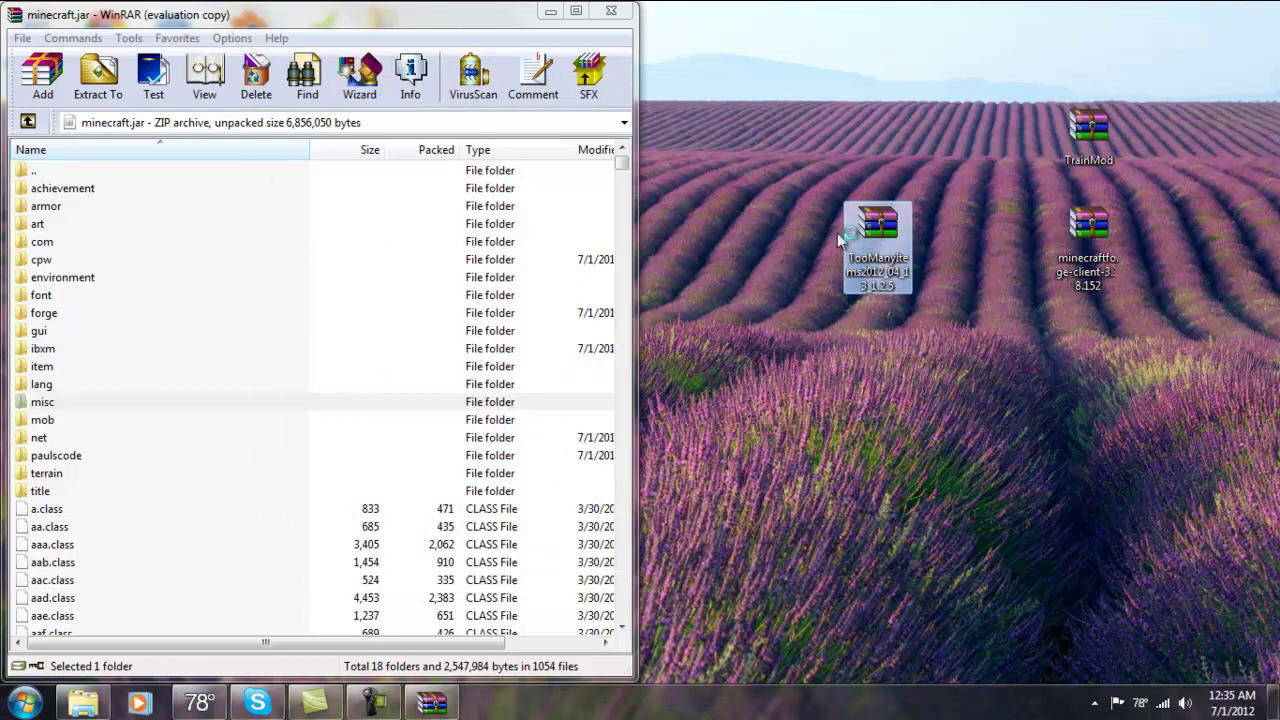
{"action": "double_click", "coordinate": [865, 232]}
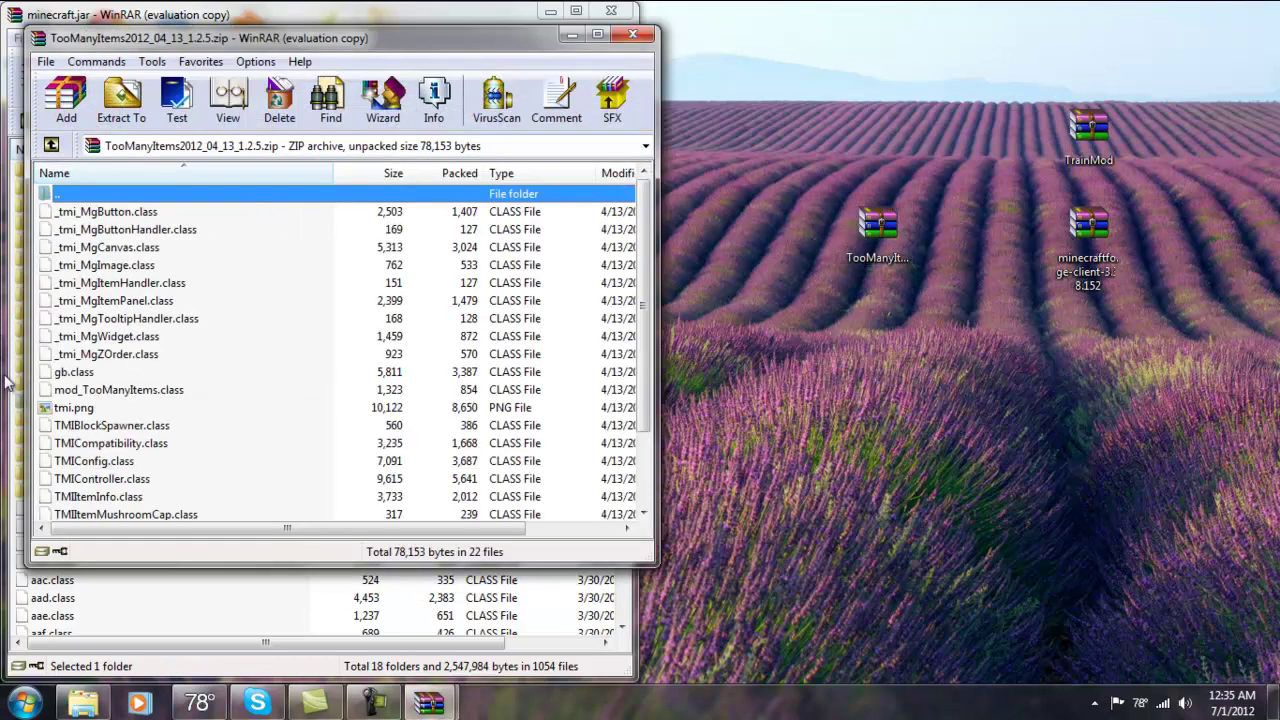
{"action": "left_click", "coordinate": [429, 308]}
{"action": "key", "text": "ctrl+a"}
{"action": "left_click", "coordinate": [90, 198], "text": "ctrl"}
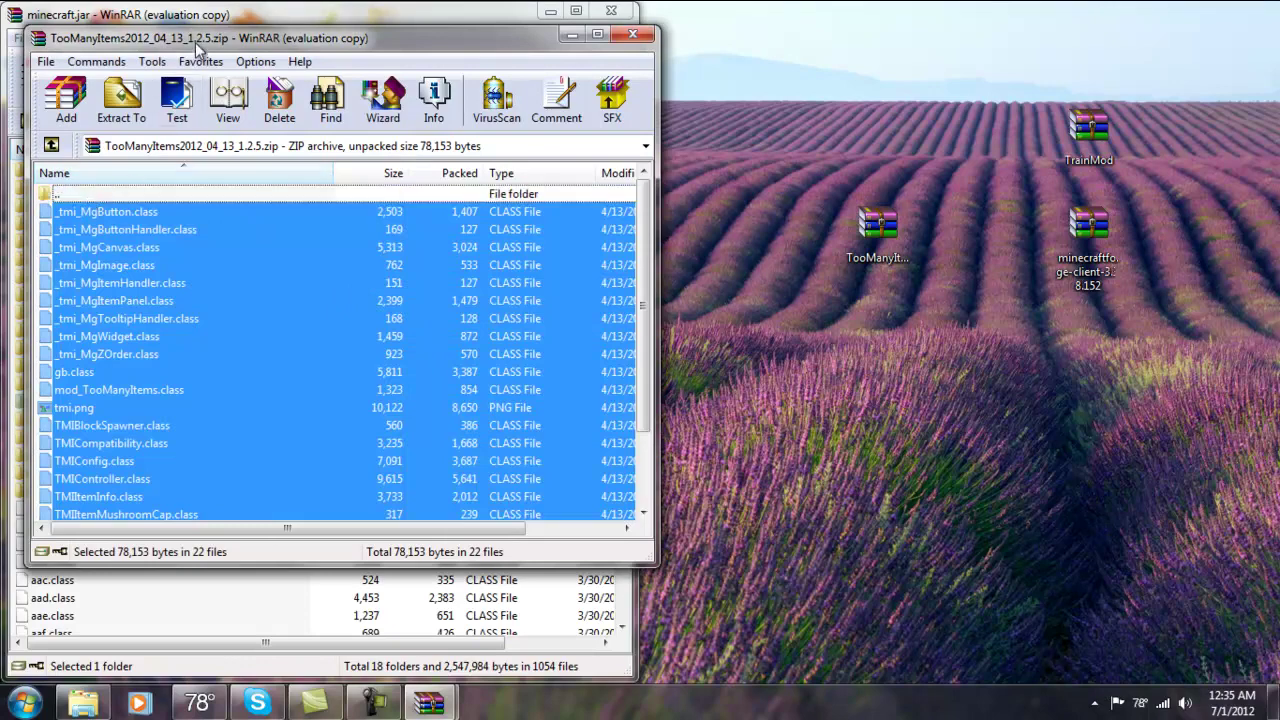
{"action": "left_click_drag", "start_coordinate": [198, 50], "coordinate": [743, 80]}
- Add the selected TooManyItems files to minecraft.jar with the default archive parameters, then close both archives
{"action": "left_click_drag", "start_coordinate": [892, 353], "coordinate": [295, 406]}
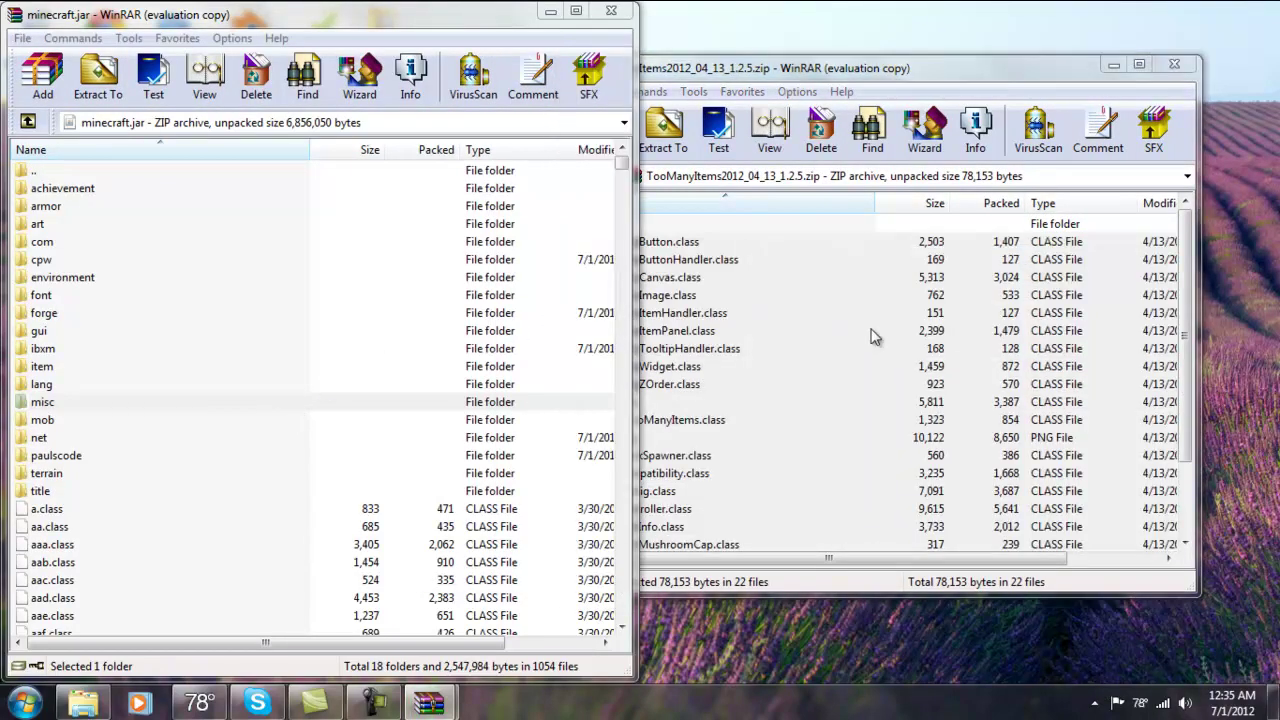
{"action": "left_click", "coordinate": [336, 505]}
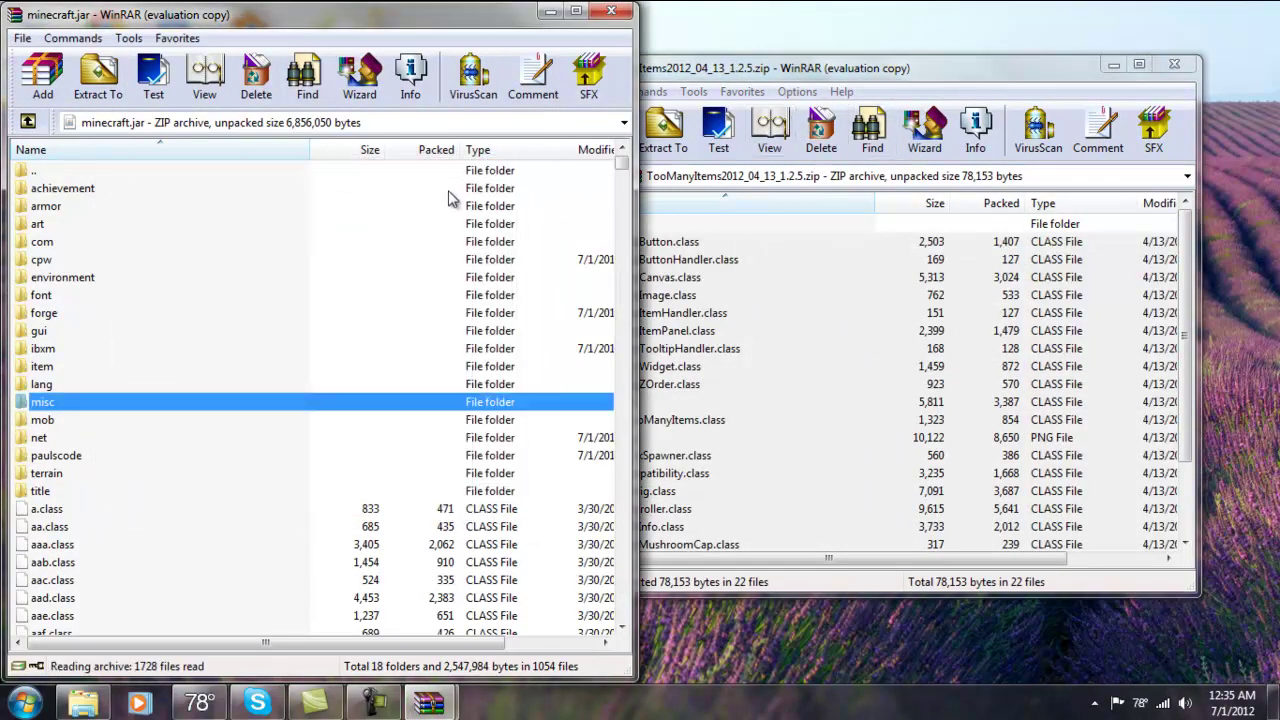
{"action": "left_click", "coordinate": [1176, 67]}
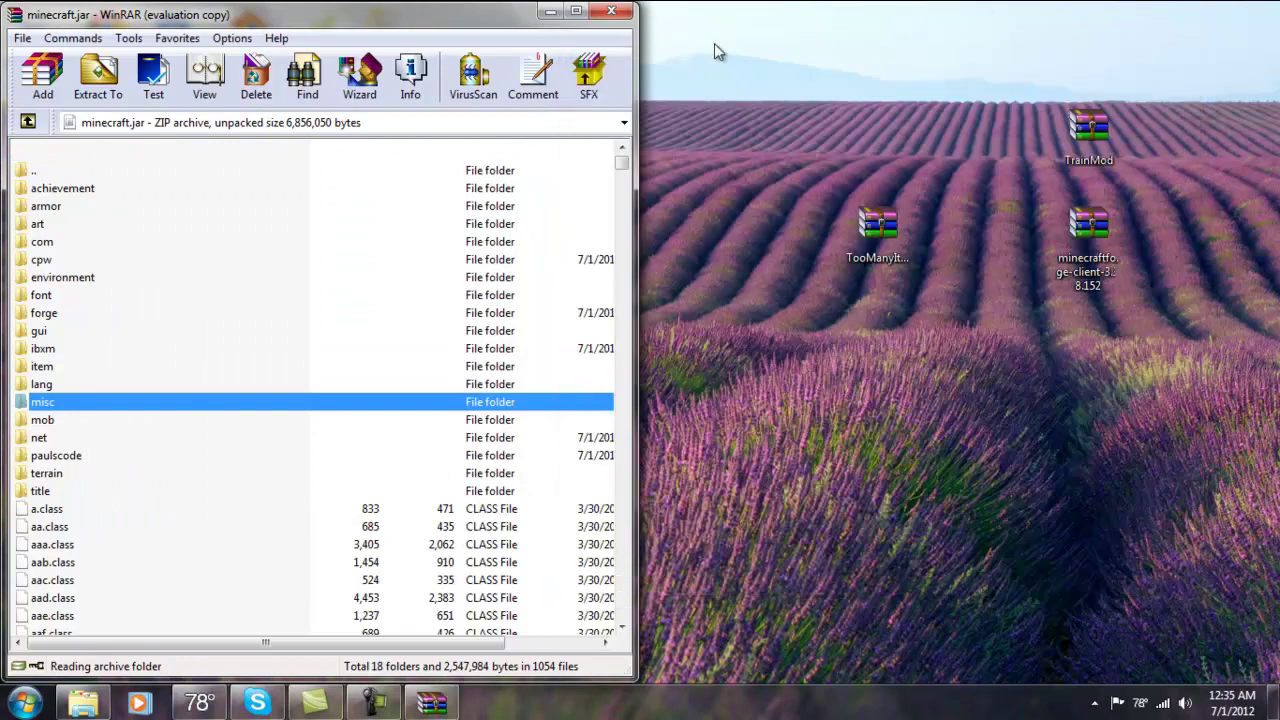
{"action": "left_click", "coordinate": [628, 10]}
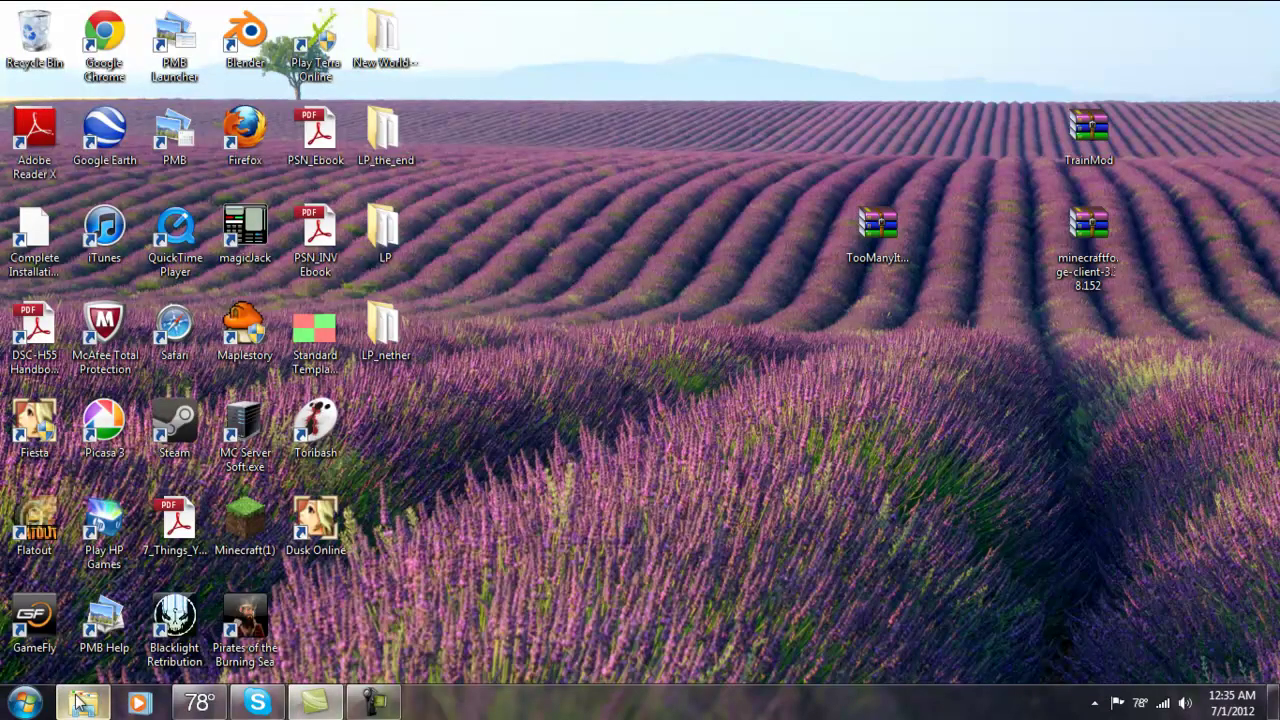
- Open the mods folder inside .minecraft and delete the old TrainMod archive from it
{"action": "left_click", "coordinate": [80, 703]}
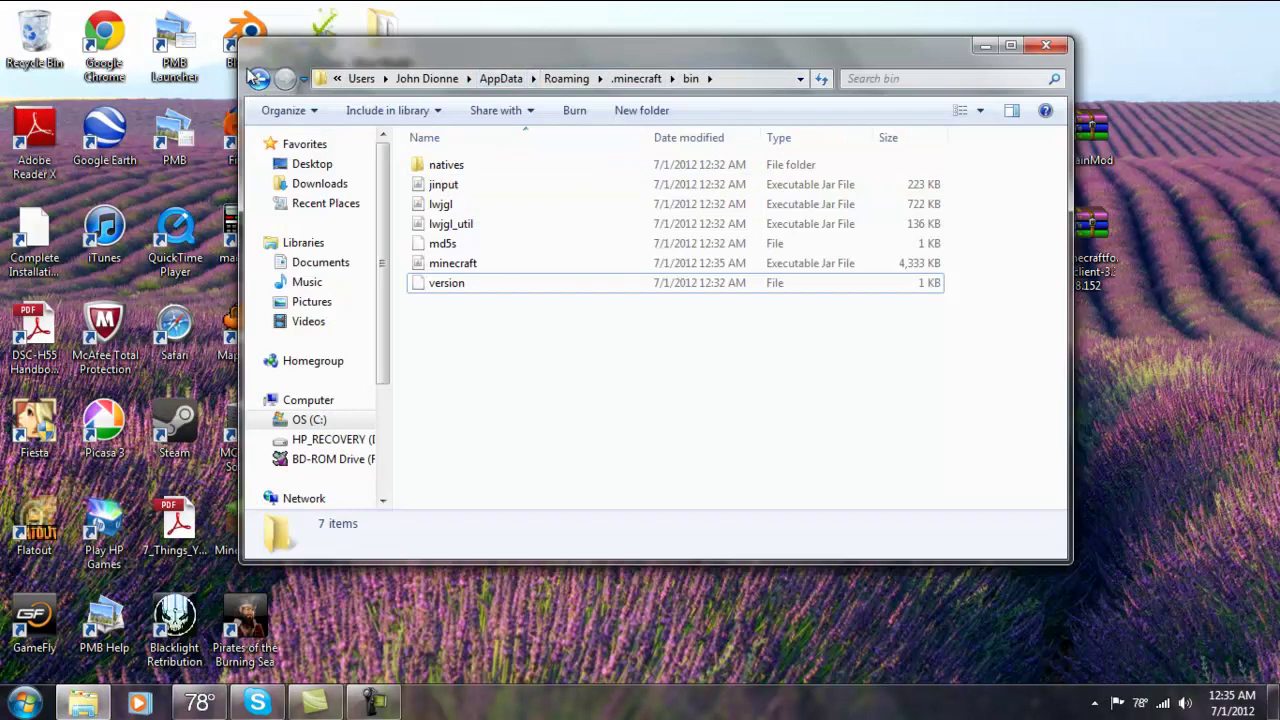
{"action": "left_click", "coordinate": [258, 80]}
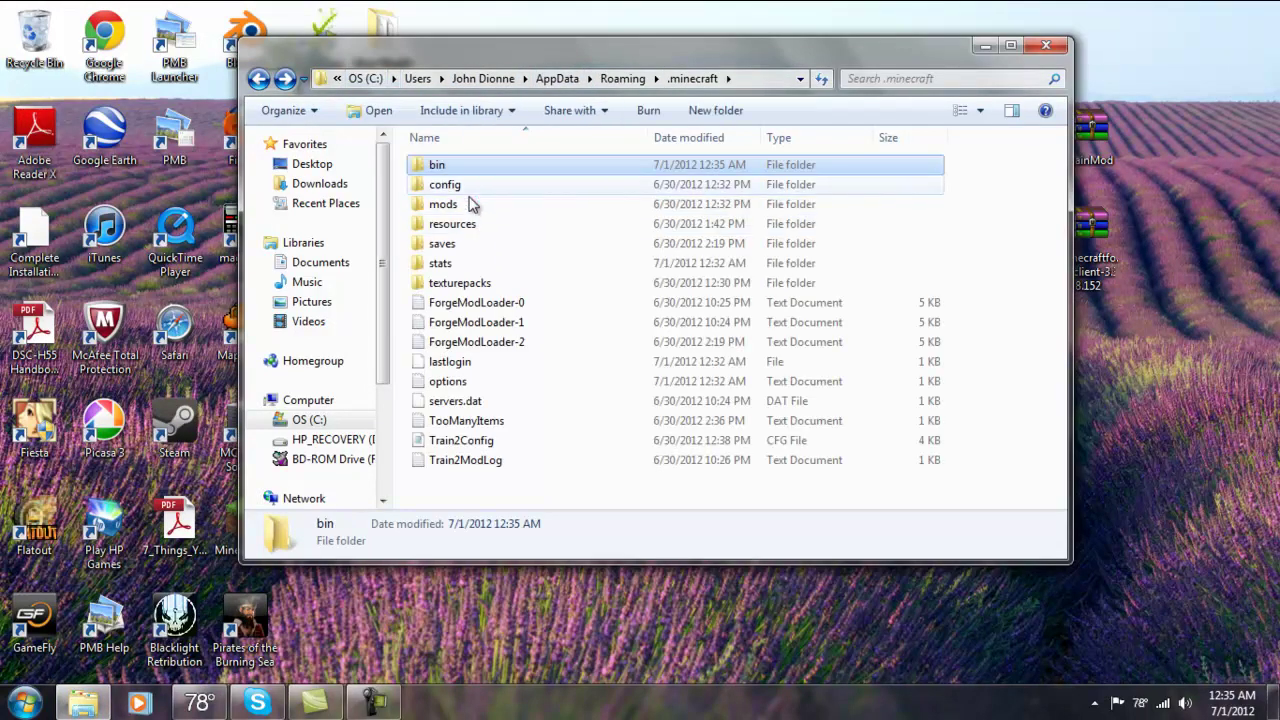
{"action": "left_click", "coordinate": [770, 203]}
{"action": "double_click", "coordinate": [565, 206]}
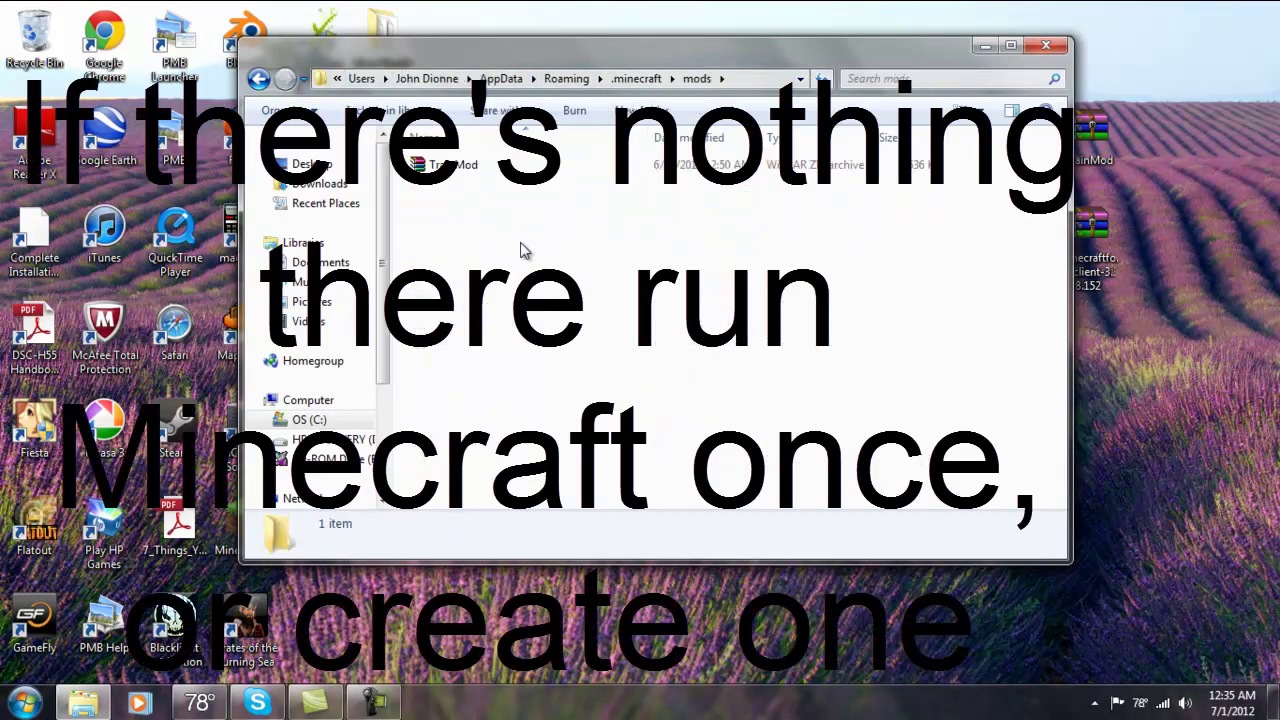
{"action": "left_click", "coordinate": [455, 168]}
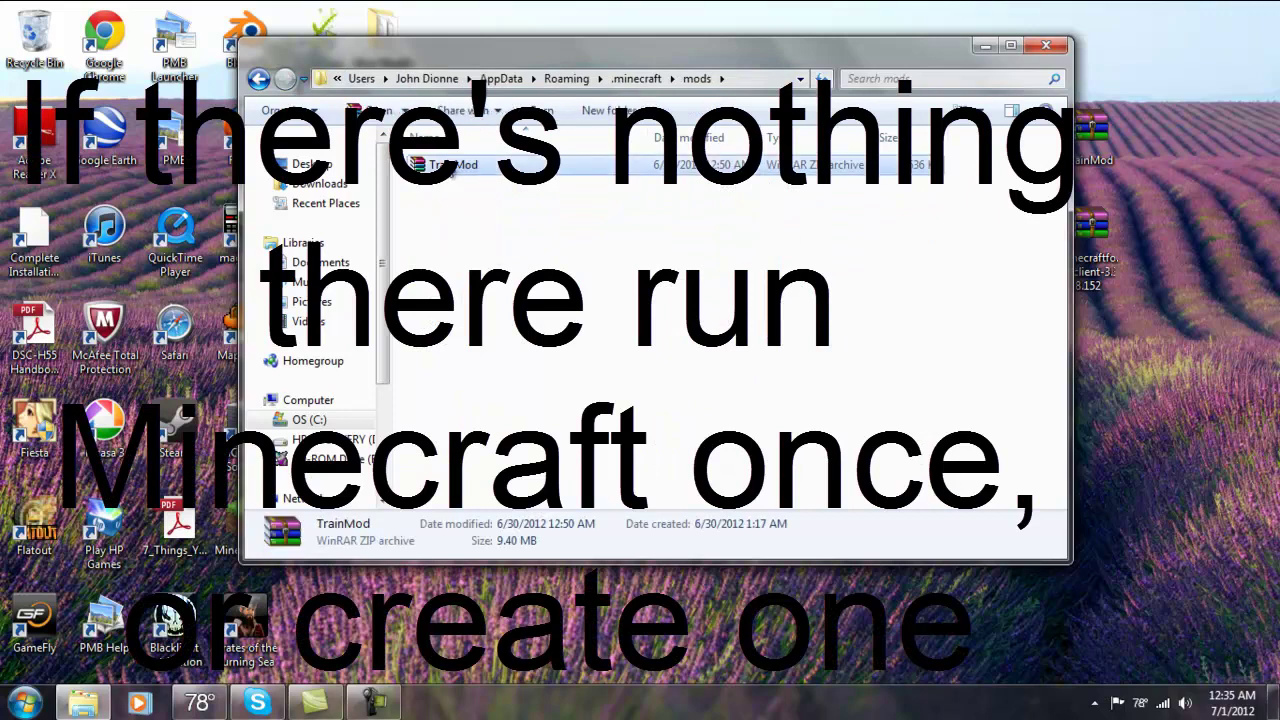
{"action": "key", "text": "Delete"}
{"action": "left_click", "coordinate": [714, 428]}
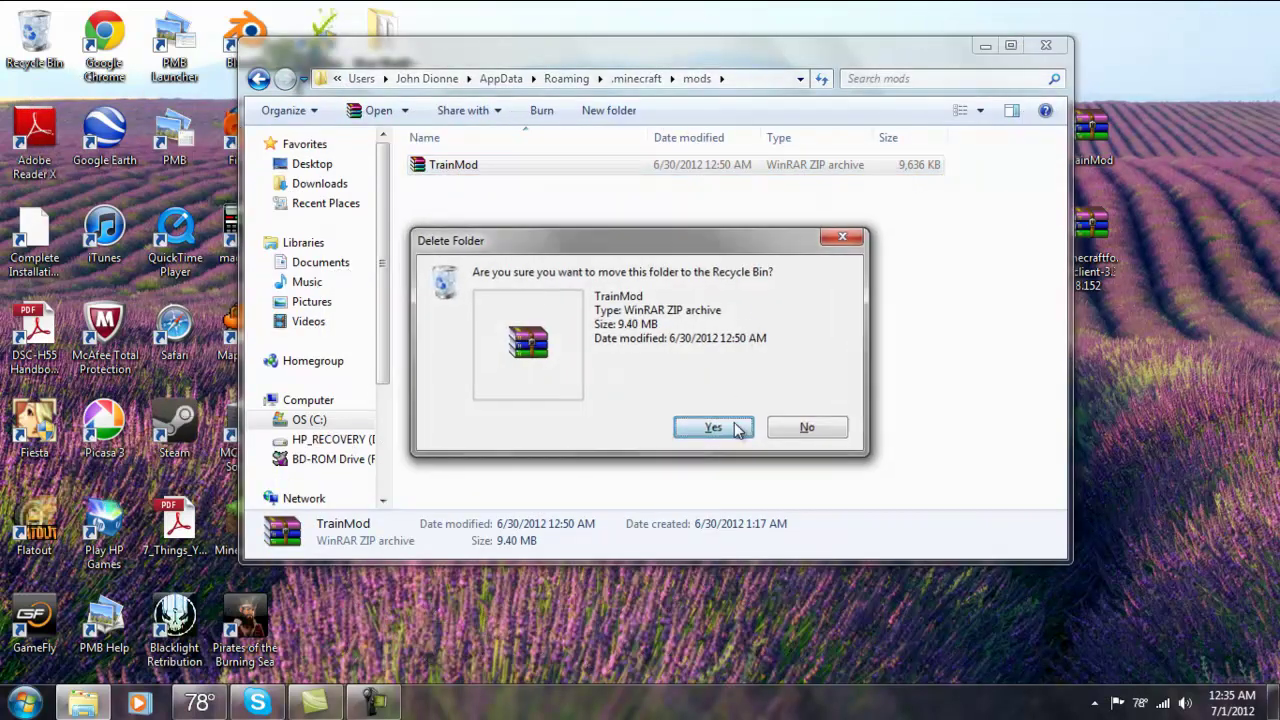
- Move the TrainMod archive from the desktop into the empty mods folder of .minecraft
{"action": "left_click_drag", "start_coordinate": [909, 45], "coordinate": [698, 51]}
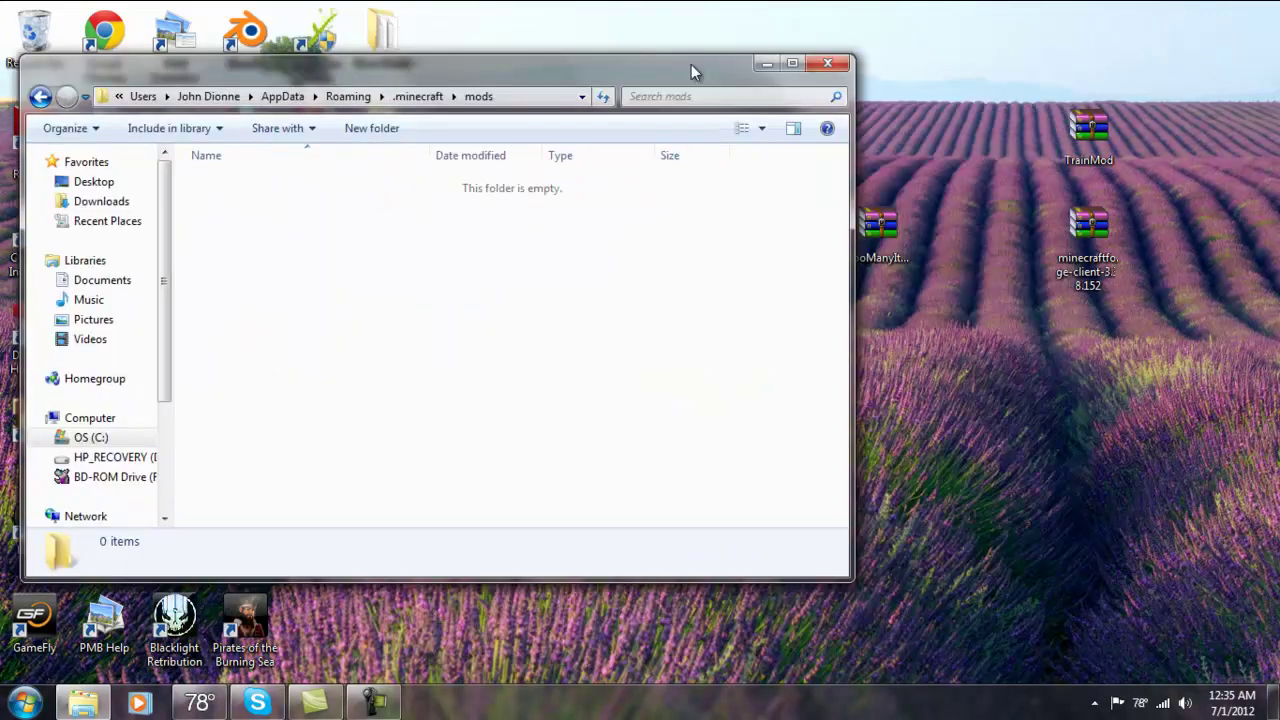
{"action": "left_click_drag", "start_coordinate": [1089, 132], "coordinate": [978, 205]}
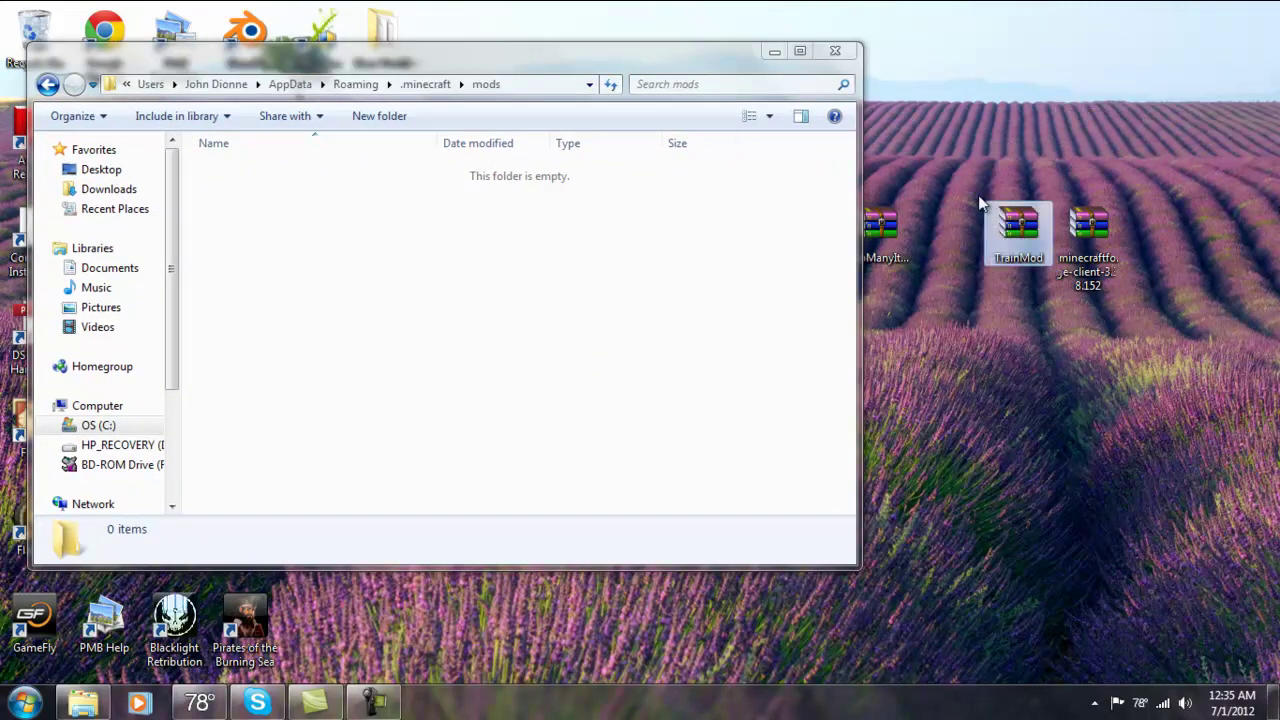
{"action": "left_click", "coordinate": [1009, 242]}
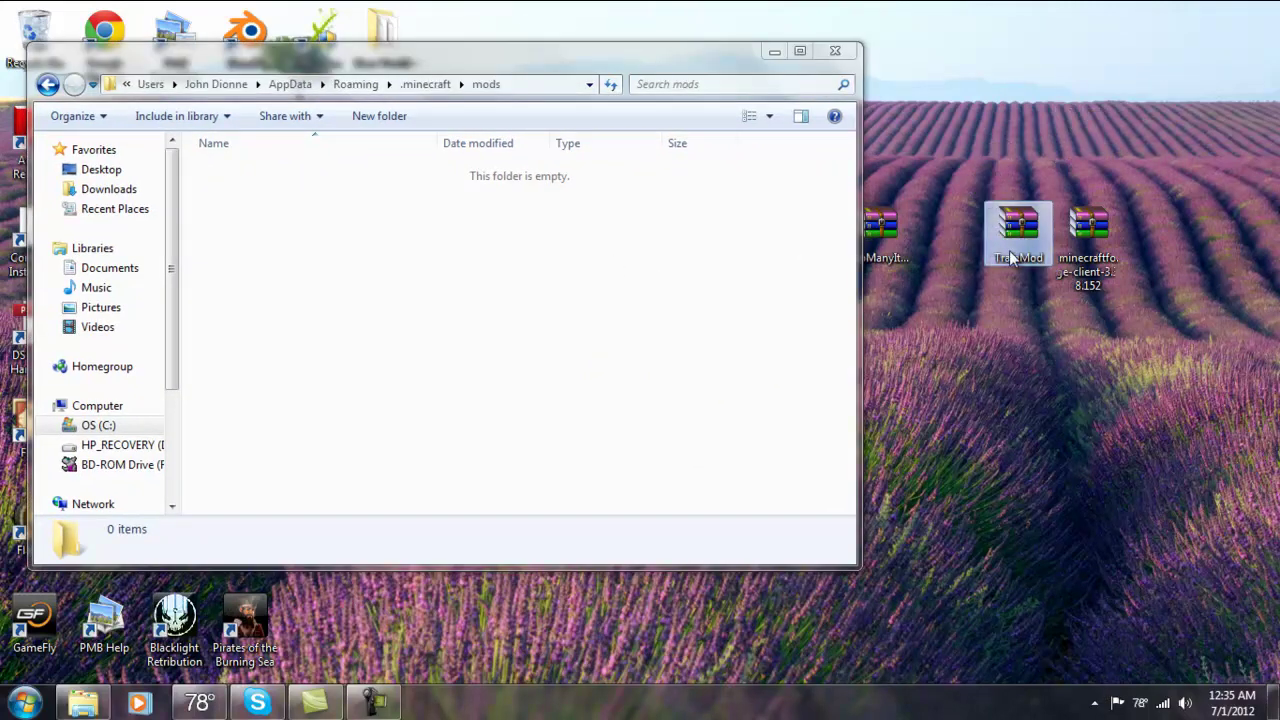
{"action": "left_click_drag", "start_coordinate": [1011, 242], "coordinate": [365, 279]}
- Close the .minecraft folder window and move the TooManyItems and Minecraft Forge client archives from the desktop to the Recycle Bin
{"action": "left_click", "coordinate": [47, 84]}
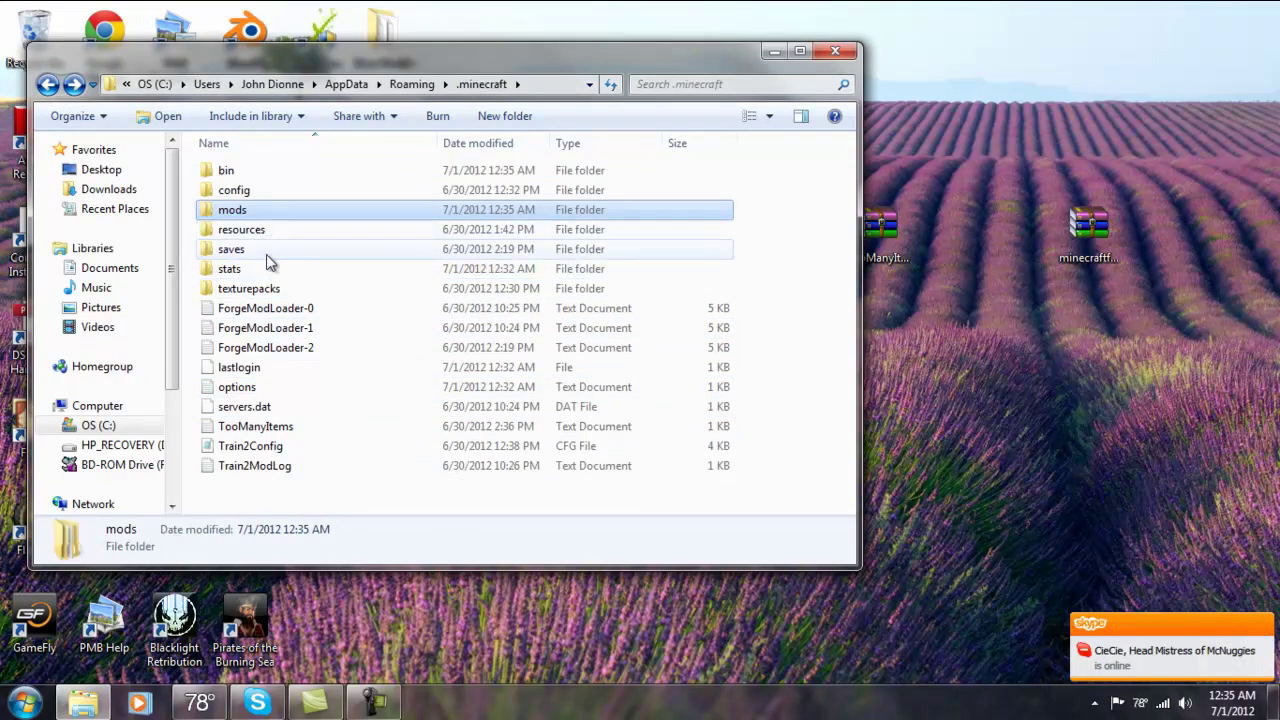
{"action": "left_click", "coordinate": [833, 52]}
{"action": "left_click_drag", "start_coordinate": [763, 322], "coordinate": [1220, 201]}
{"action": "left_click_drag", "start_coordinate": [1088, 232], "coordinate": [34, 35]}
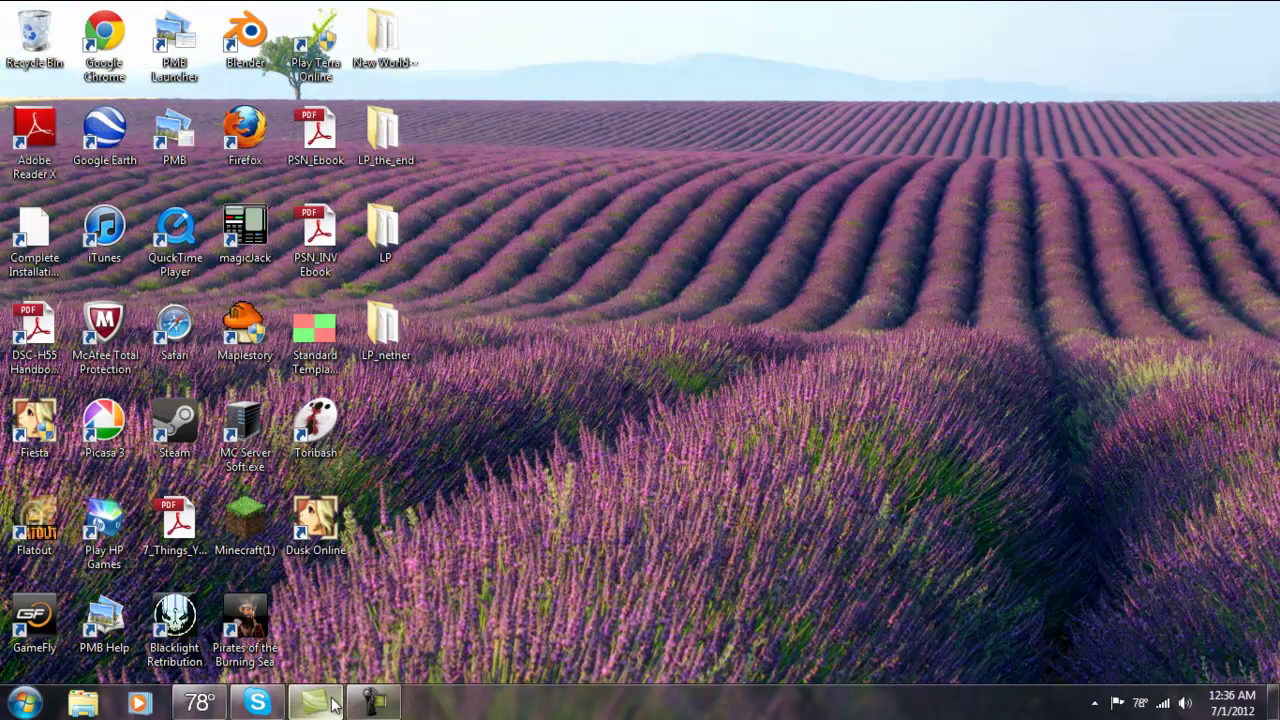
- Launch Minecraft from the desktop, log in with the remembered credentials, and reposition the game window on the desktop
{"action": "double_click", "coordinate": [263, 535]}
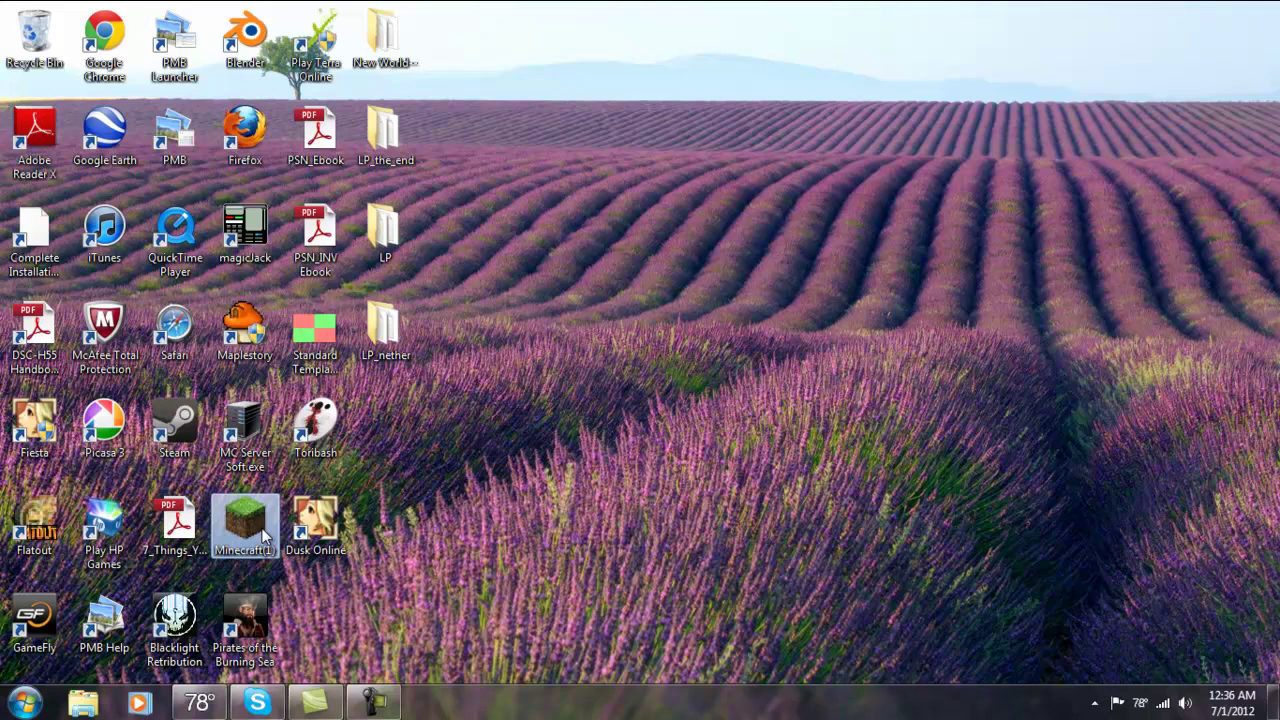
{"action": "double_click", "coordinate": [246, 527]}
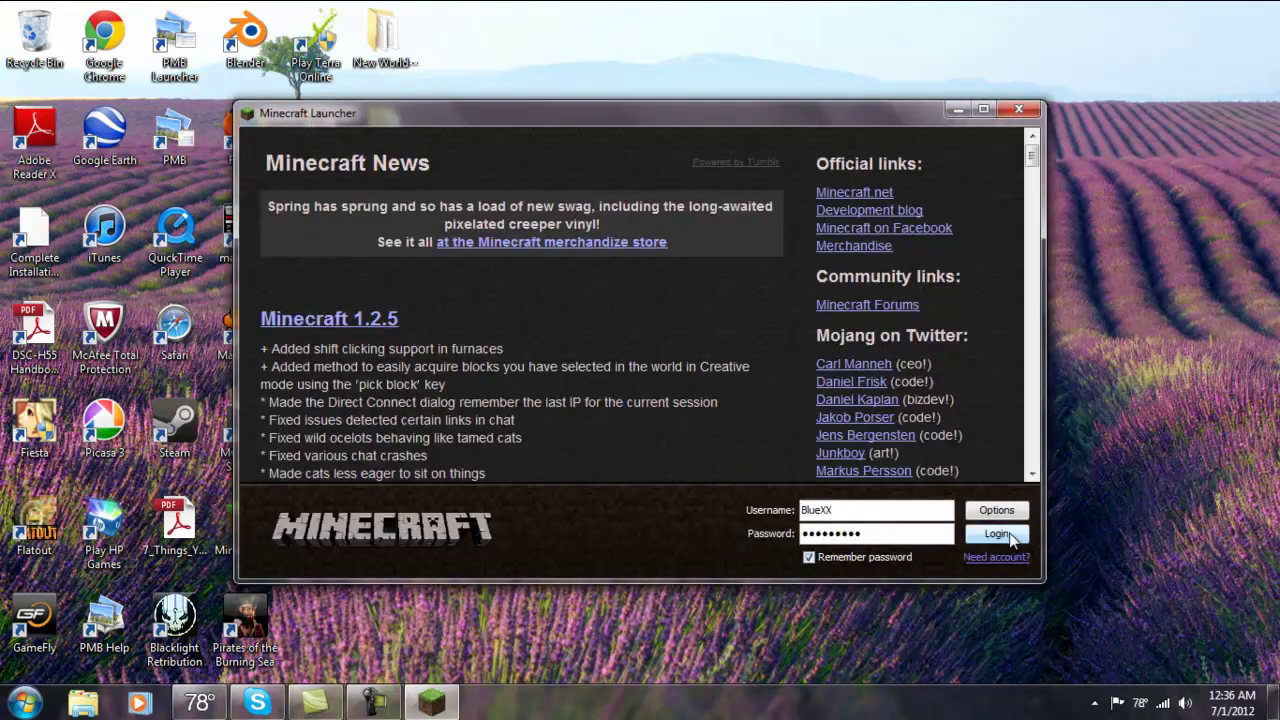
{"action": "left_click", "coordinate": [1008, 536]}
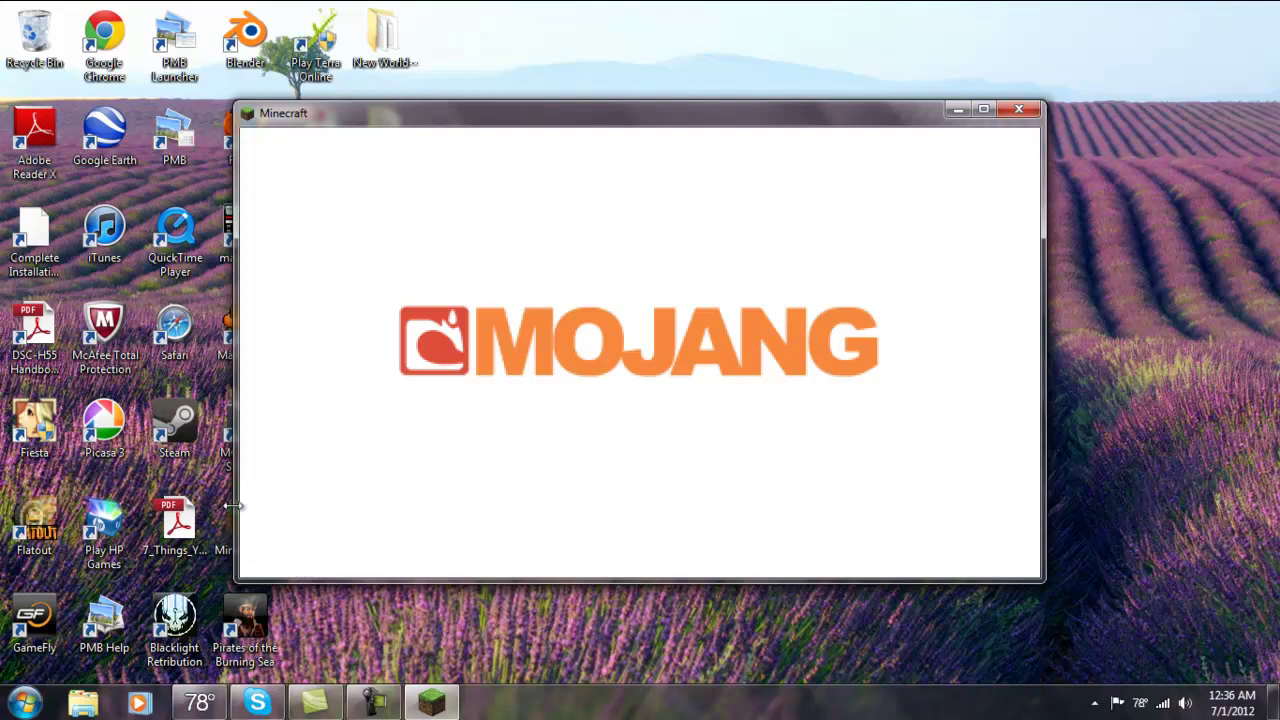
{"action": "left_click_drag", "start_coordinate": [470, 116], "coordinate": [701, 144]}
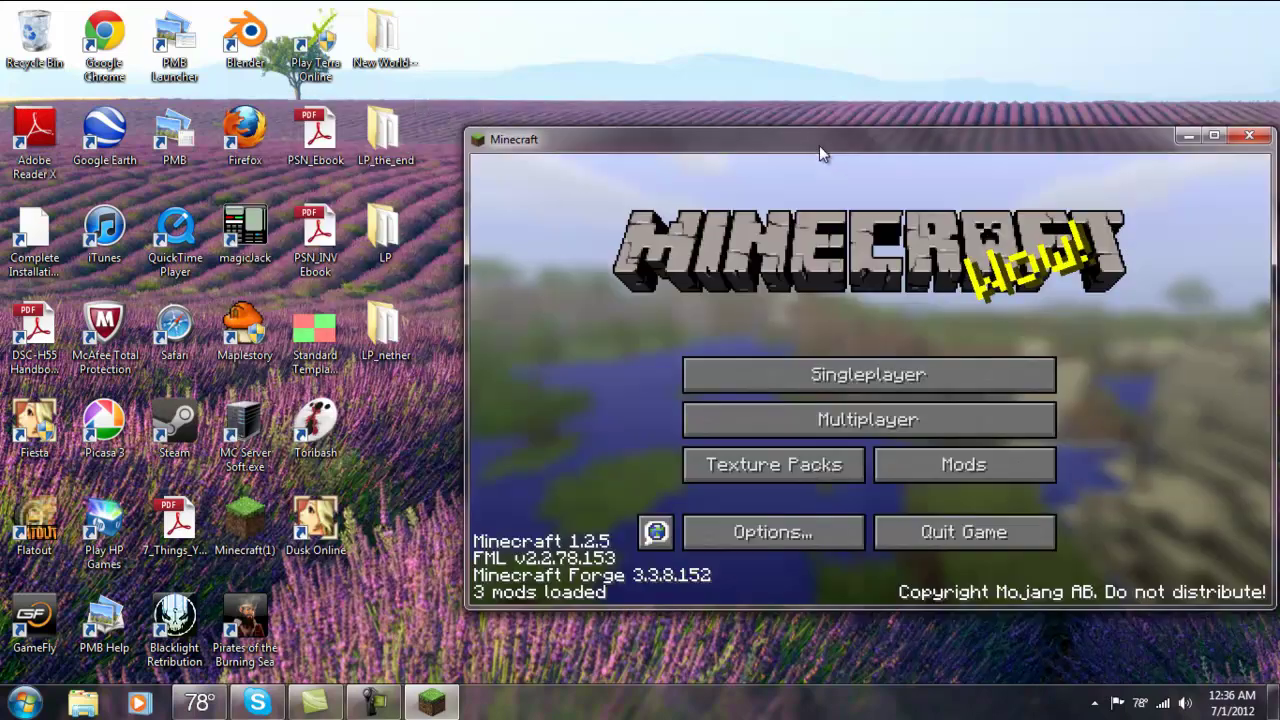
{"action": "left_click_drag", "start_coordinate": [819, 145], "coordinate": [601, 73]}
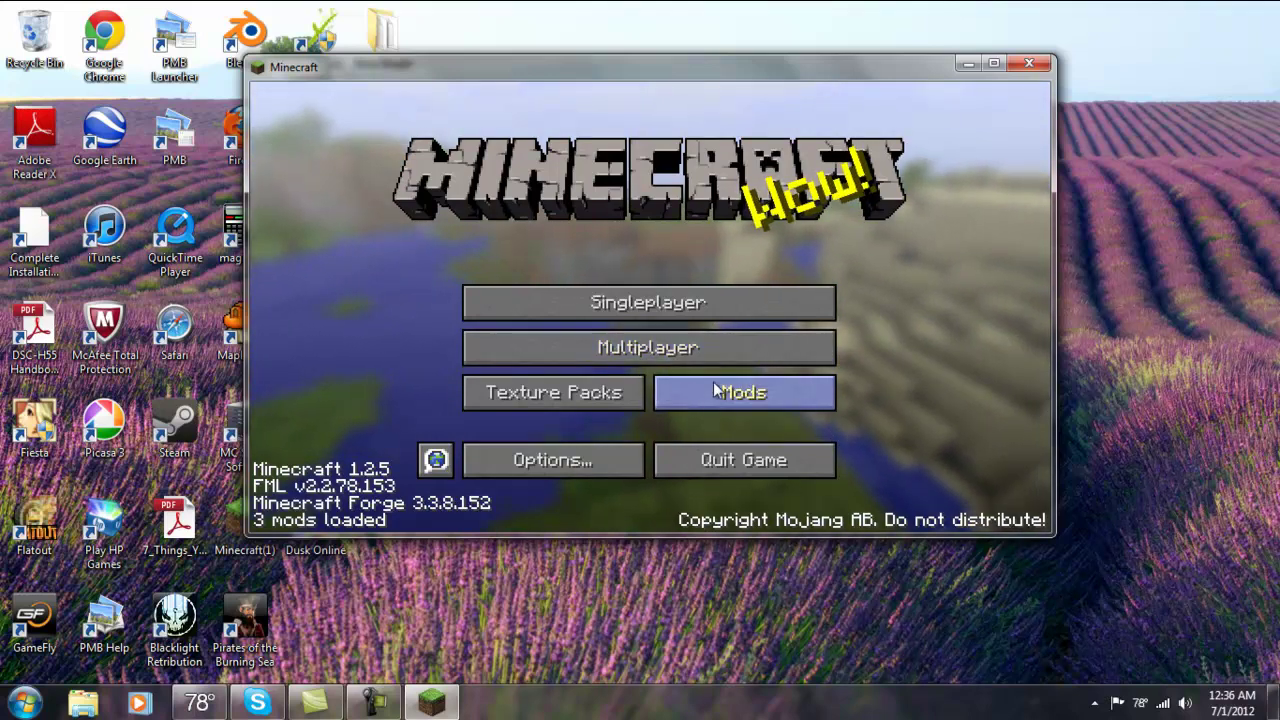
- Open the Mods list in Minecraft and view the details of Forge Mod Loader, mod_MinecraftForge and mod_Train
{"action": "left_click", "coordinate": [673, 390]}
{"action": "left_click", "coordinate": [326, 166]}
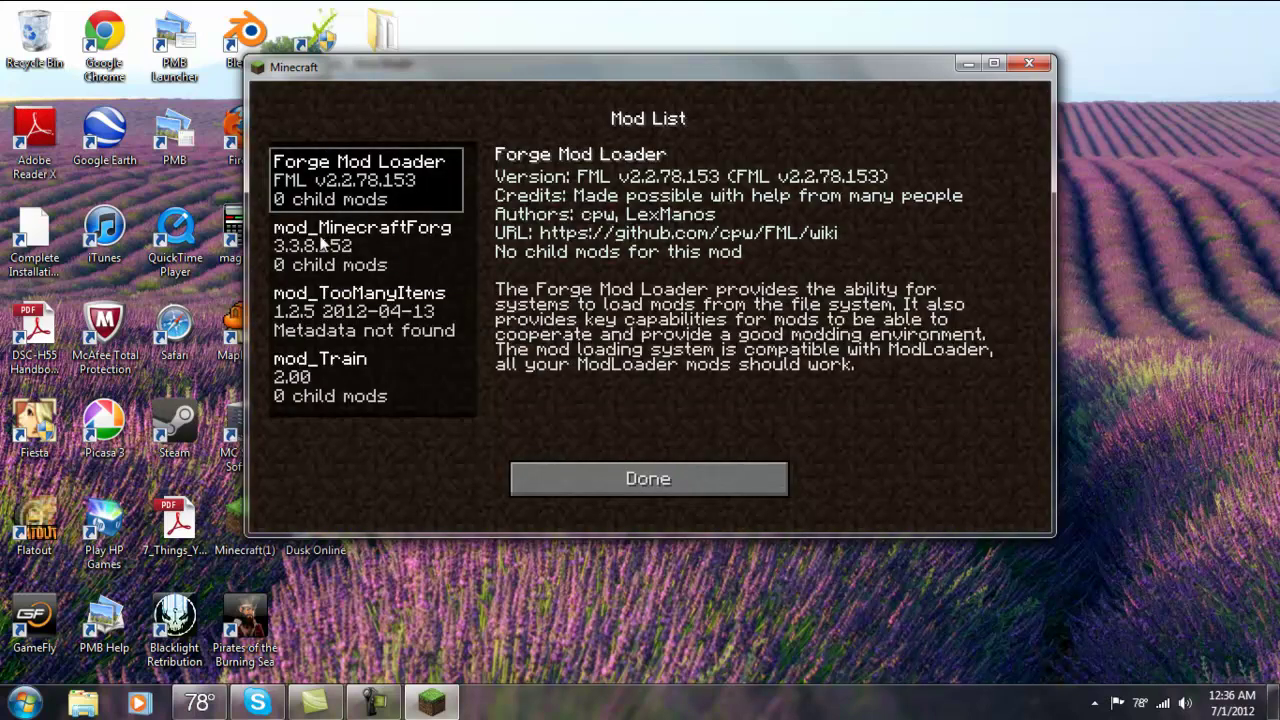
{"action": "left_click", "coordinate": [328, 244]}
{"action": "left_click", "coordinate": [338, 400]}
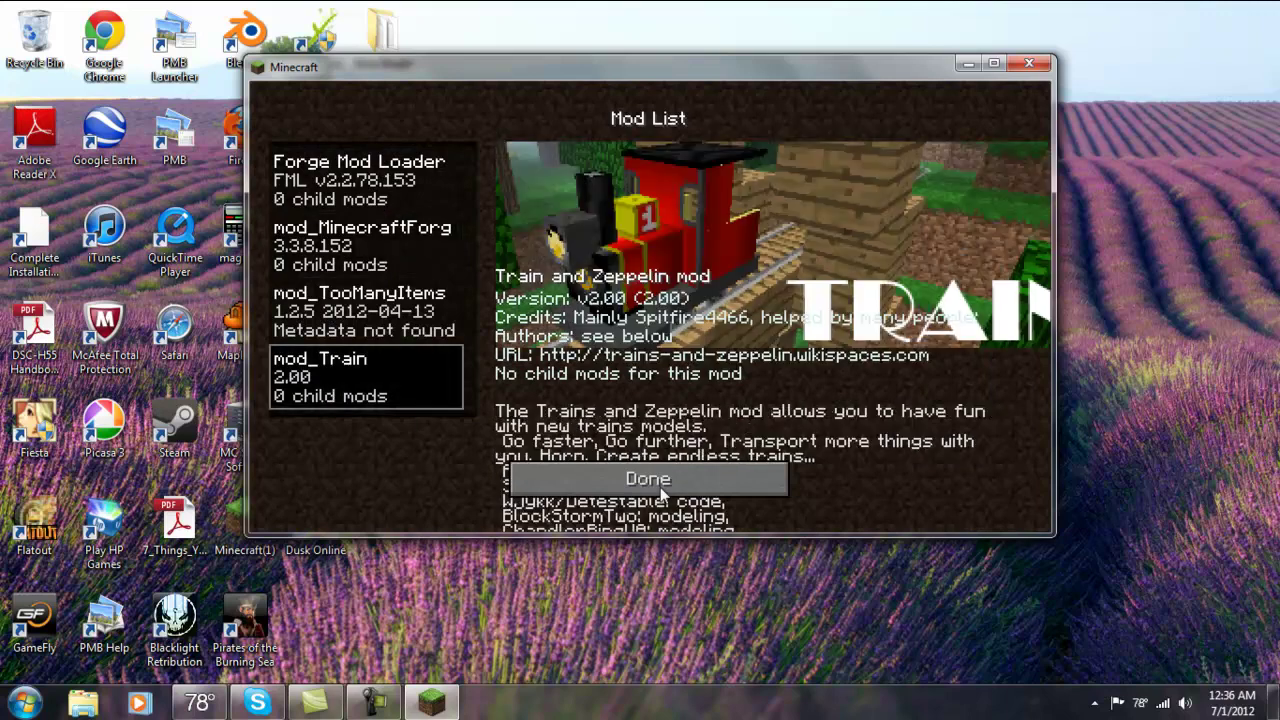
- Leave the mod list, create a single-player Survival world named New World, and reposition the game window while it generates
{"action": "left_click", "coordinate": [660, 482]}
{"action": "left_click", "coordinate": [675, 310]}
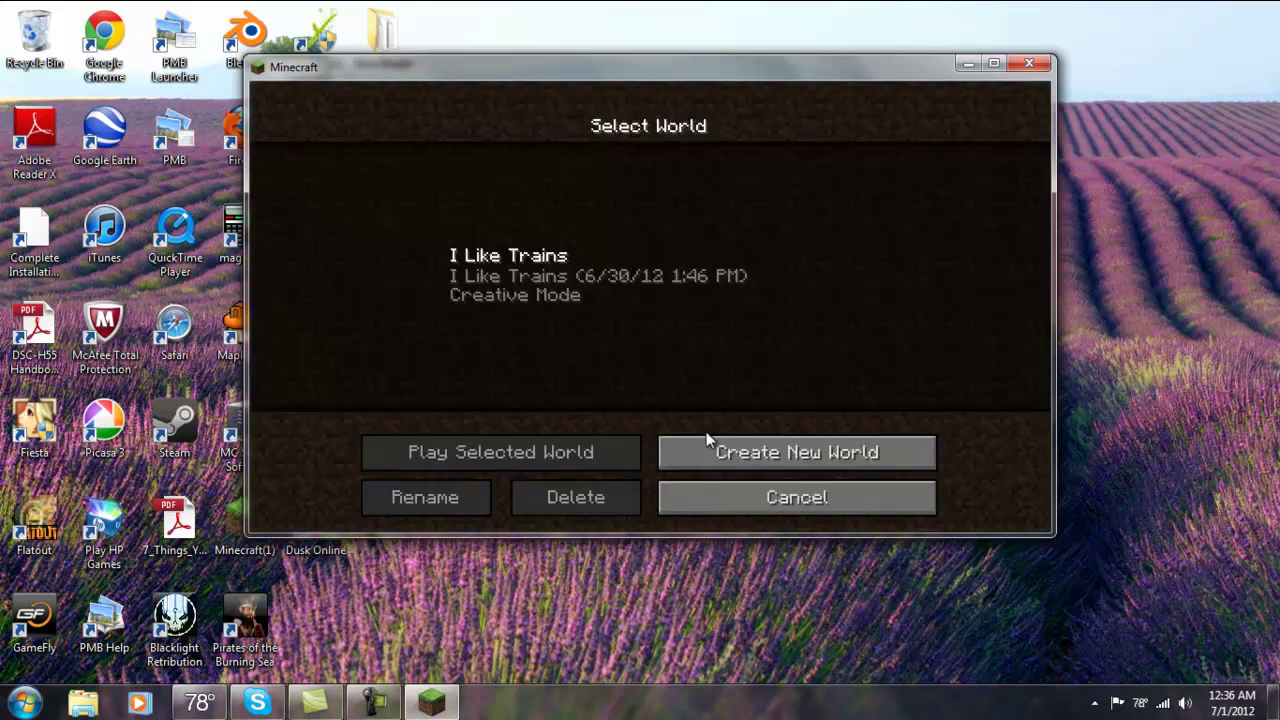
{"action": "left_click", "coordinate": [706, 438]}
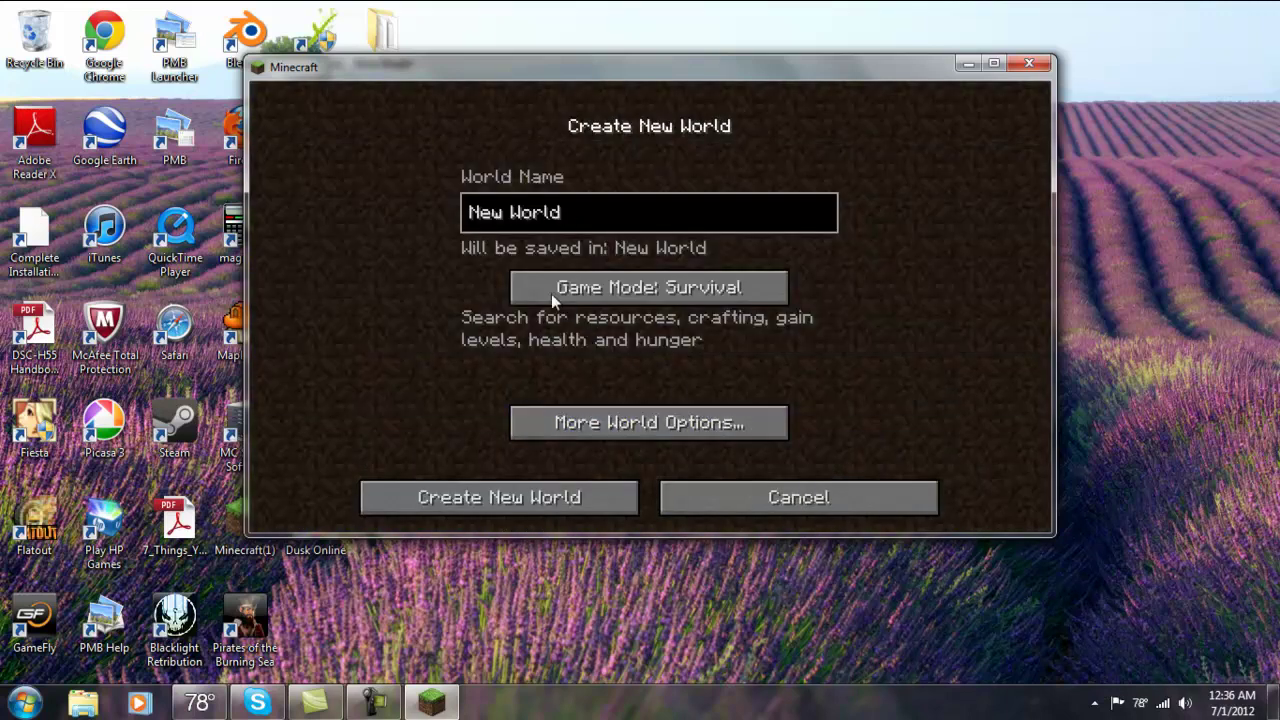
{"action": "left_click", "coordinate": [563, 496]}
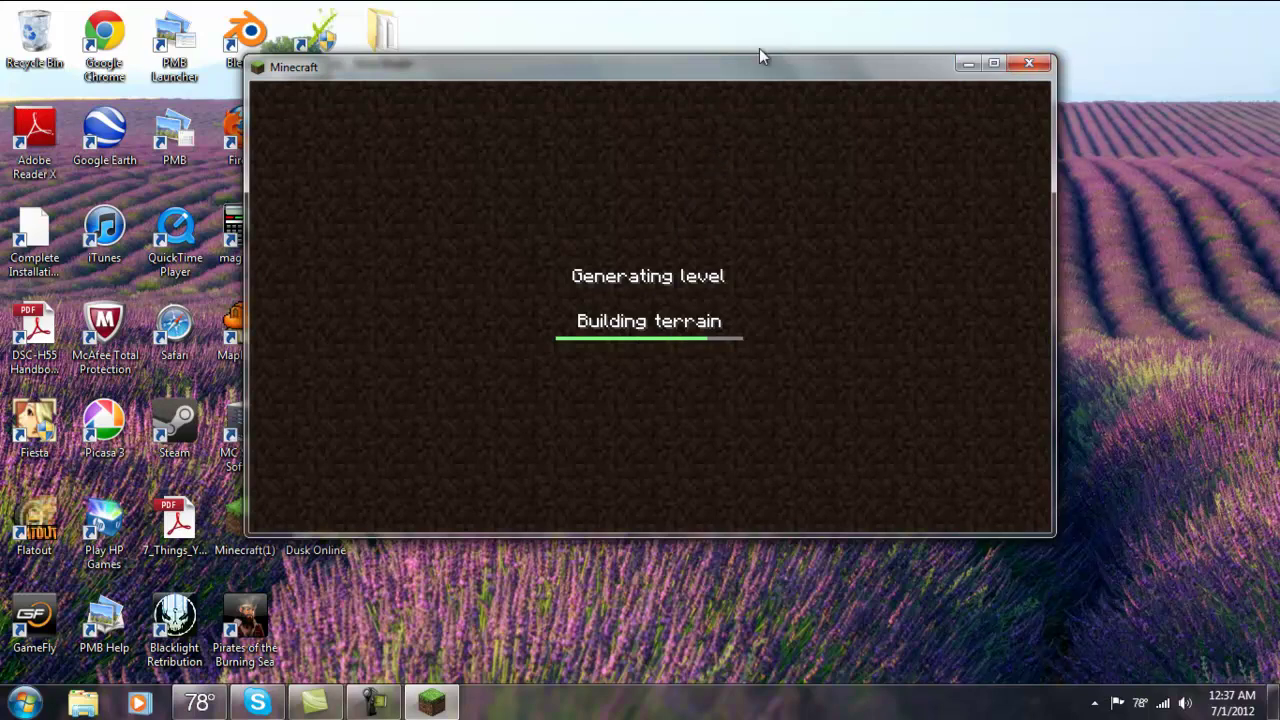
{"action": "left_click_drag", "start_coordinate": [755, 73], "coordinate": [920, 136]}
{"action": "left_click_drag", "start_coordinate": [457, 117], "coordinate": [738, 99]}
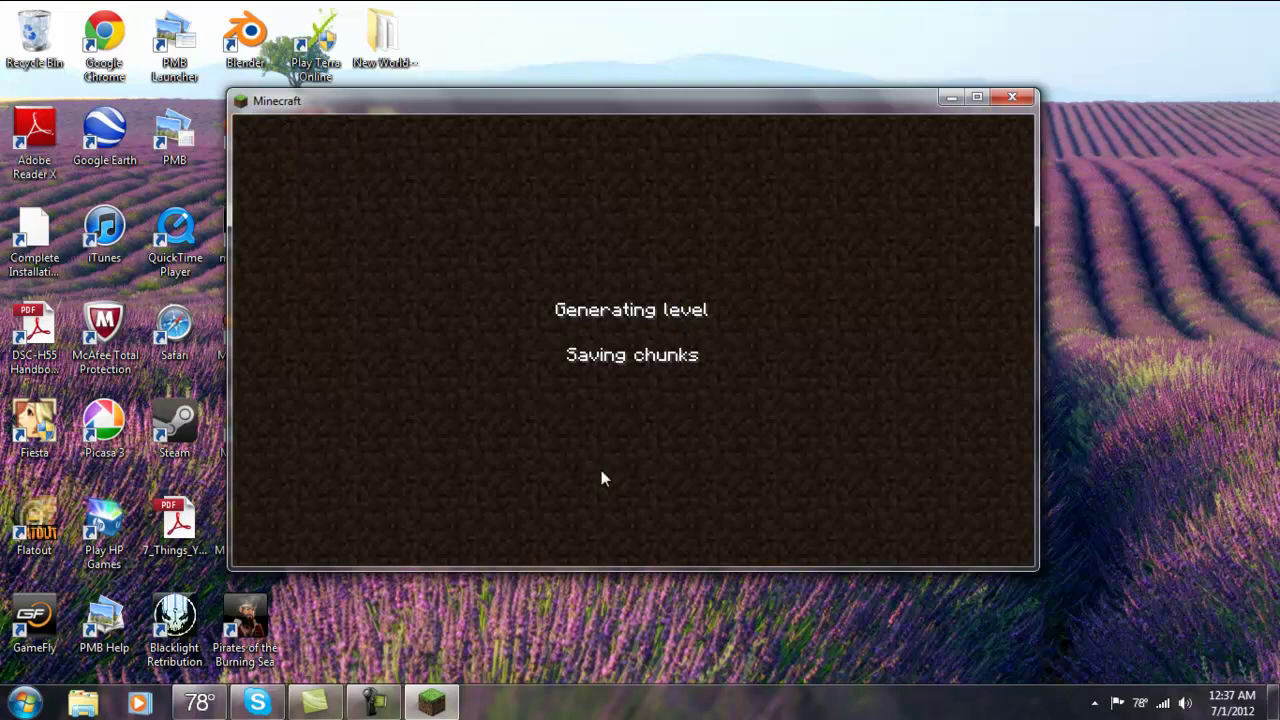
{"action": "mouse_move", "coordinate": [367, 712]}
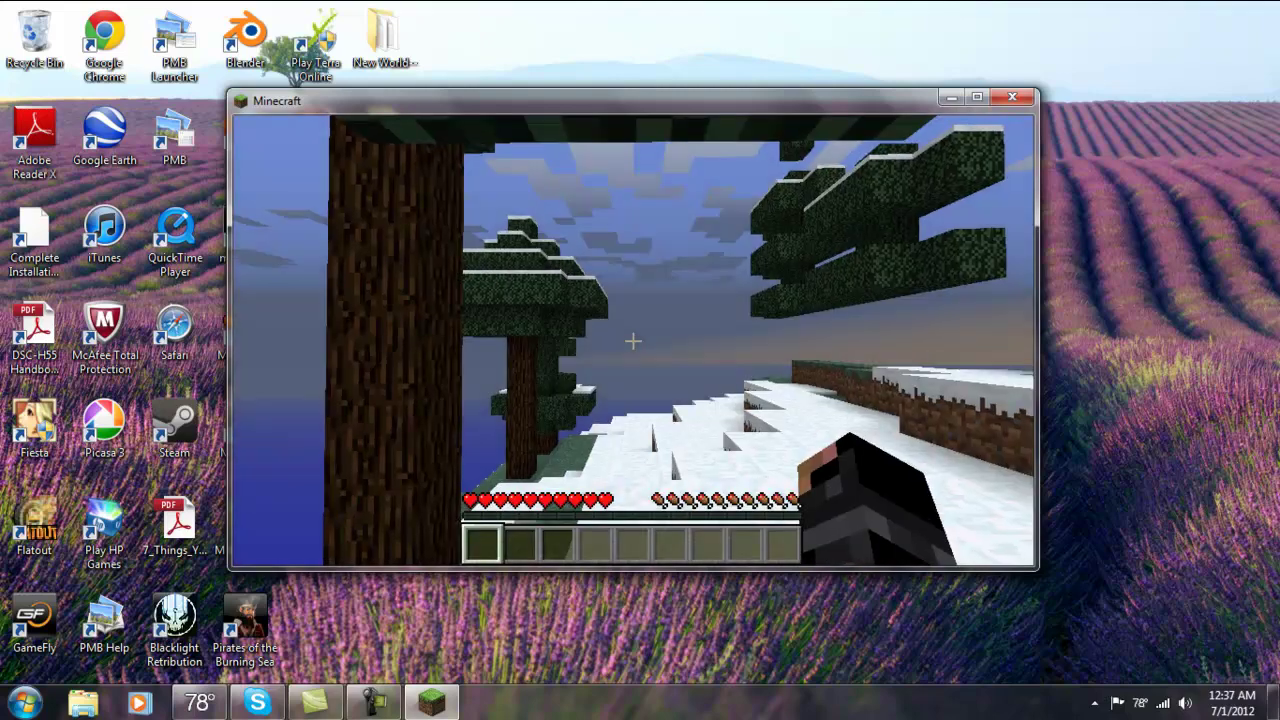
- Browse the TooManyItems pages in the inventory for the train mod's items and close the game
{"action": "left_click", "coordinate": [667, 339]}
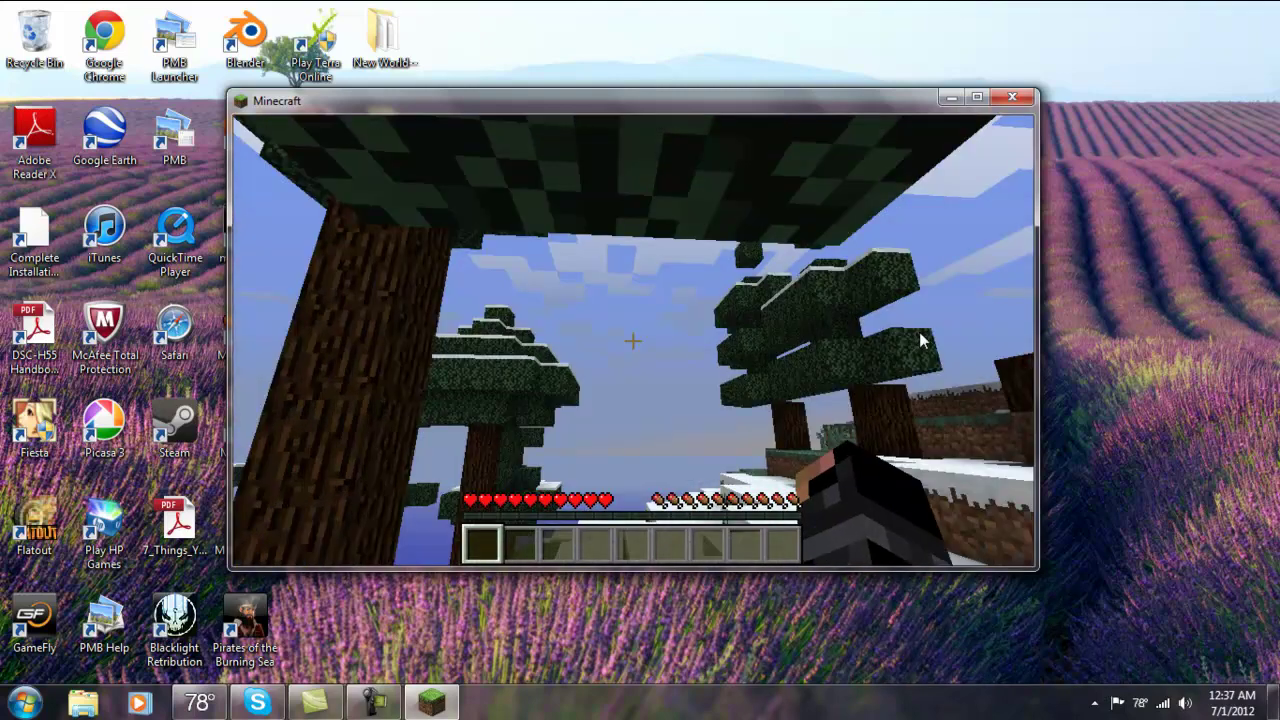
{"action": "key", "text": "e"}
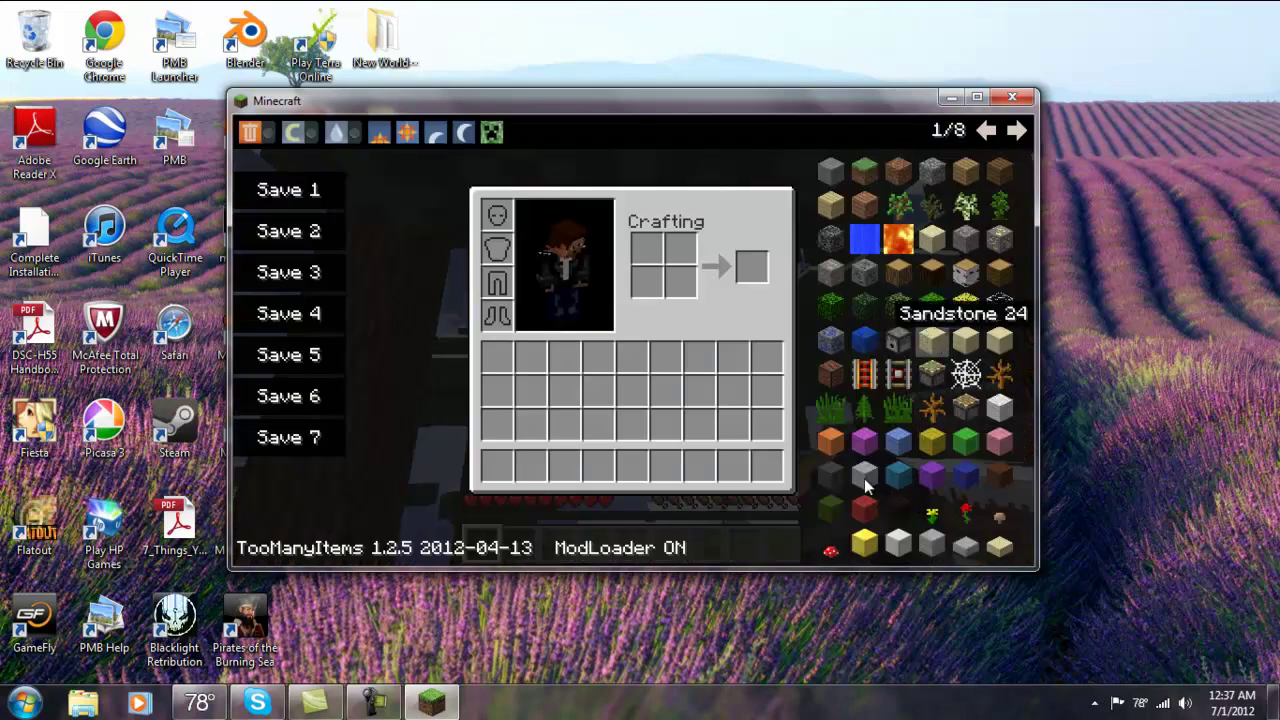
{"action": "scroll", "coordinate": [864, 478], "scroll_direction": "down", "scroll_amount": 4}
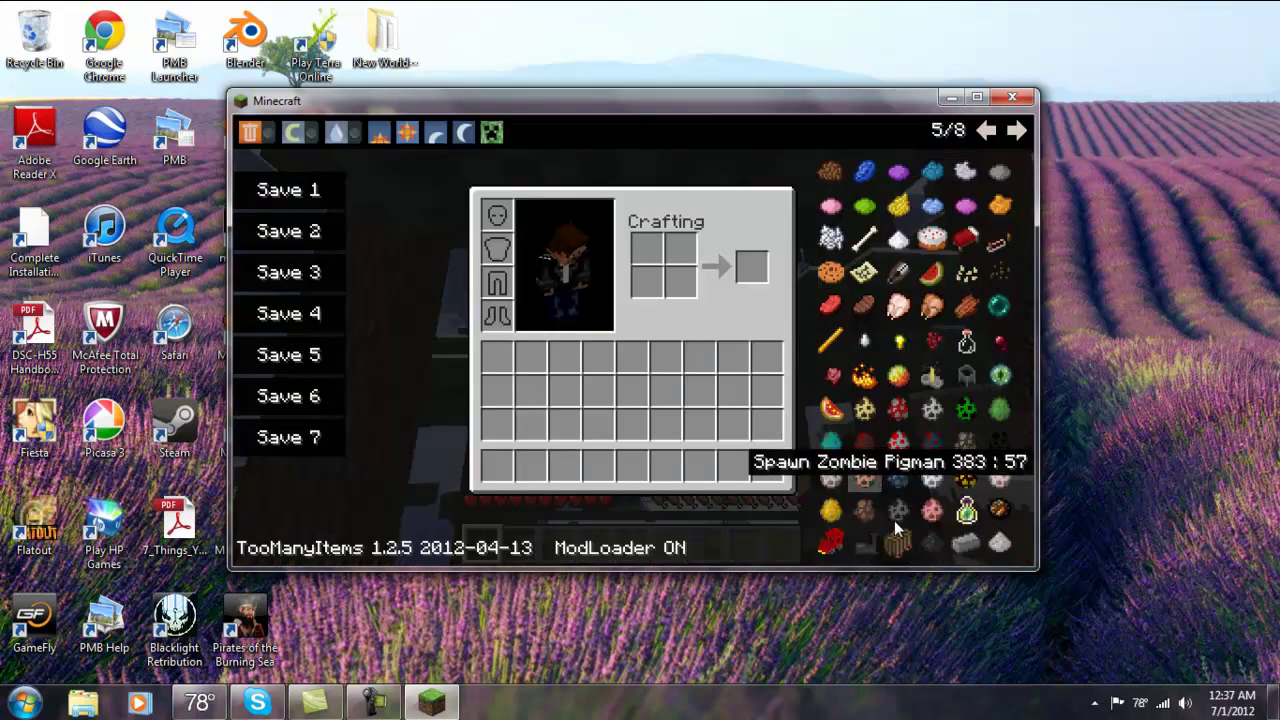
{"action": "scroll", "coordinate": [880, 545], "scroll_direction": "up", "scroll_amount": 4}
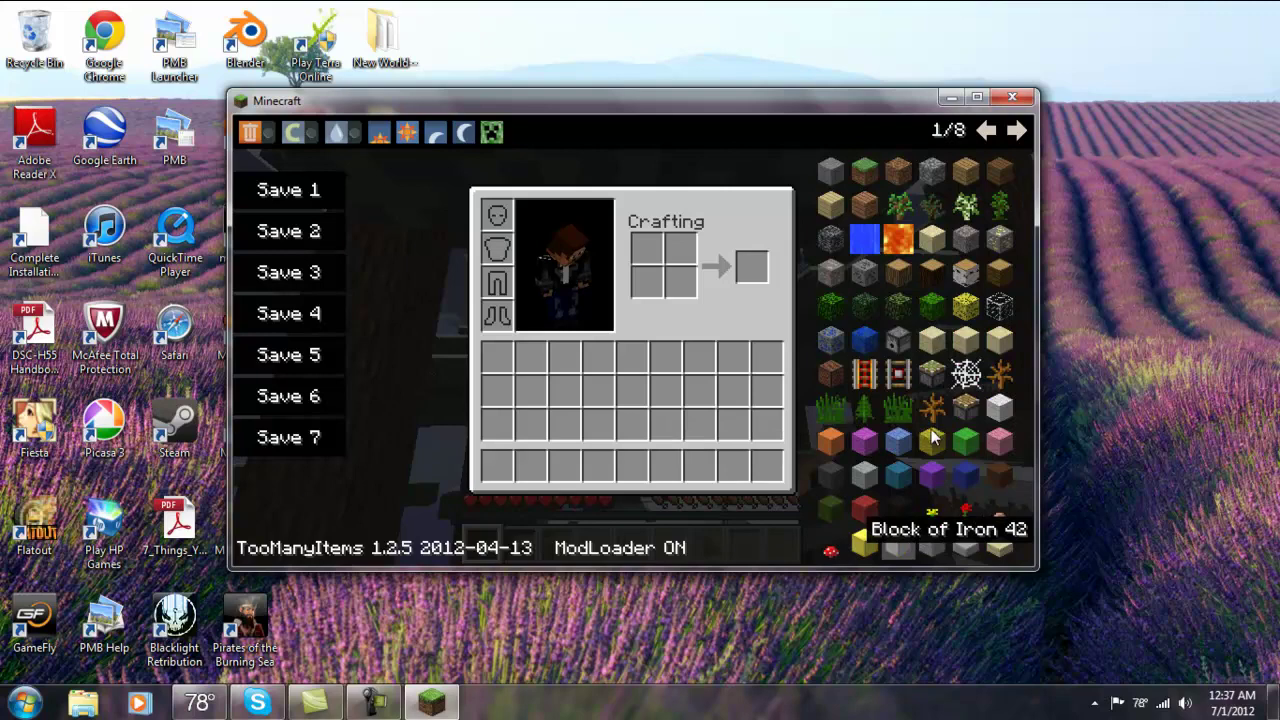
{"action": "scroll", "coordinate": [925, 445], "scroll_direction": "up", "scroll_amount": 1}
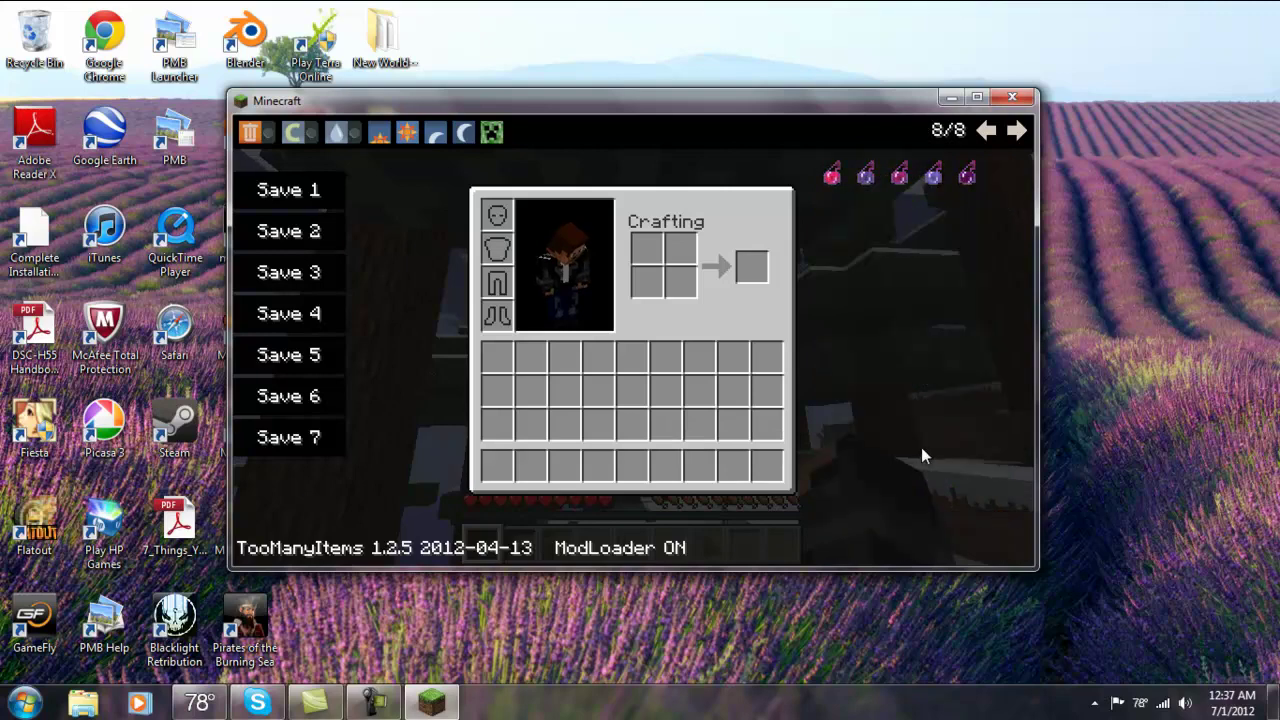
{"action": "scroll", "coordinate": [921, 447], "scroll_direction": "up", "scroll_amount": 1}
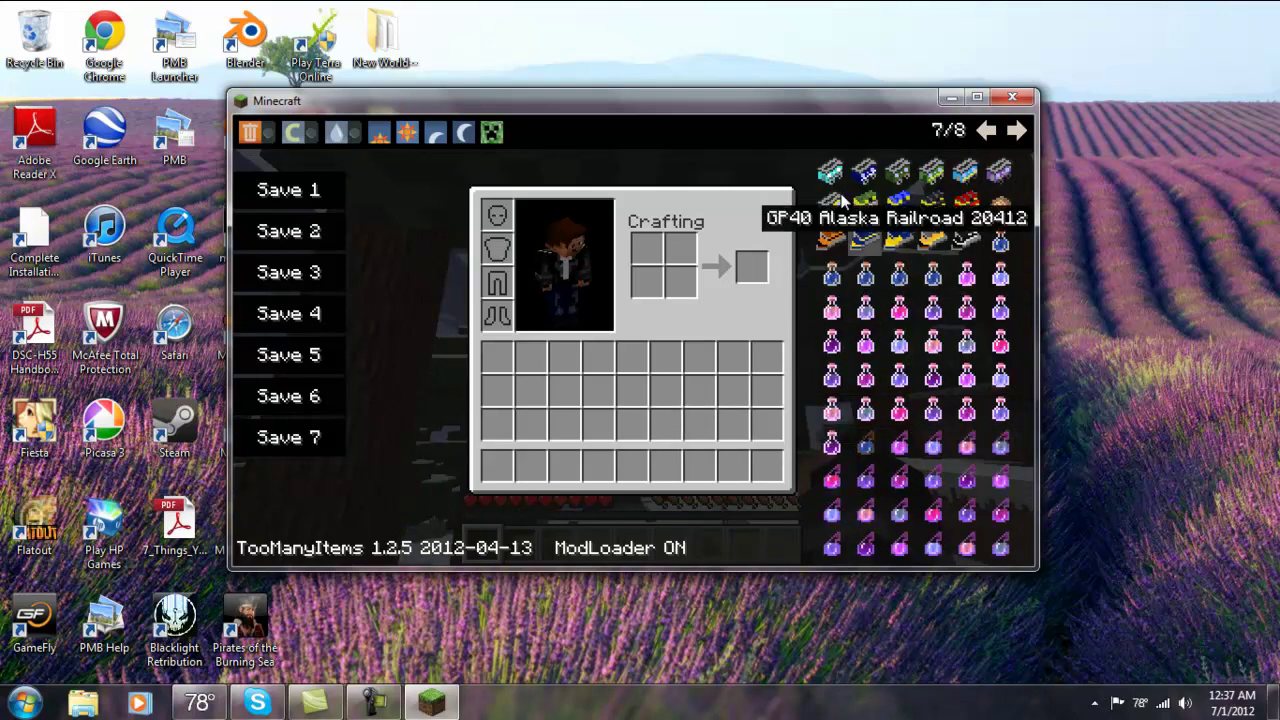
{"action": "left_click", "coordinate": [1012, 97]}
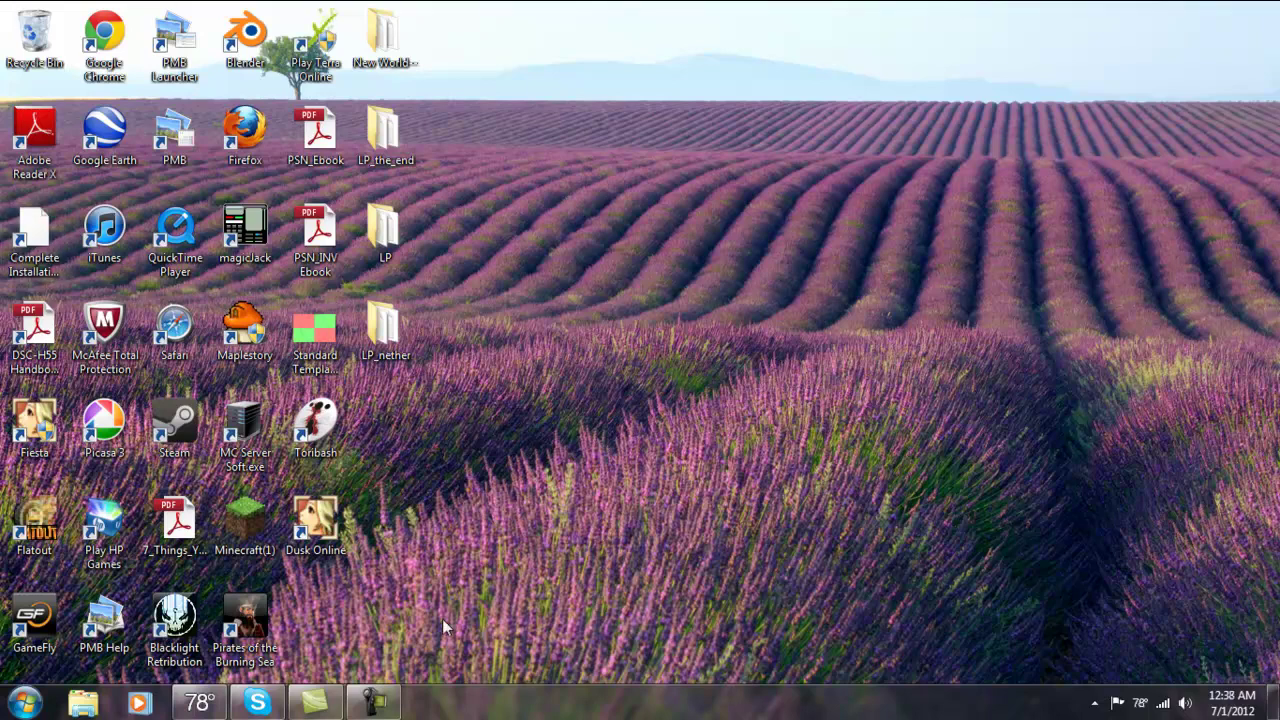
{"action": "left_click_drag", "start_coordinate": [416, 658], "coordinate": [421, 576]}
{"action": "left_click_drag", "start_coordinate": [425, 653], "coordinate": [3, 6]}
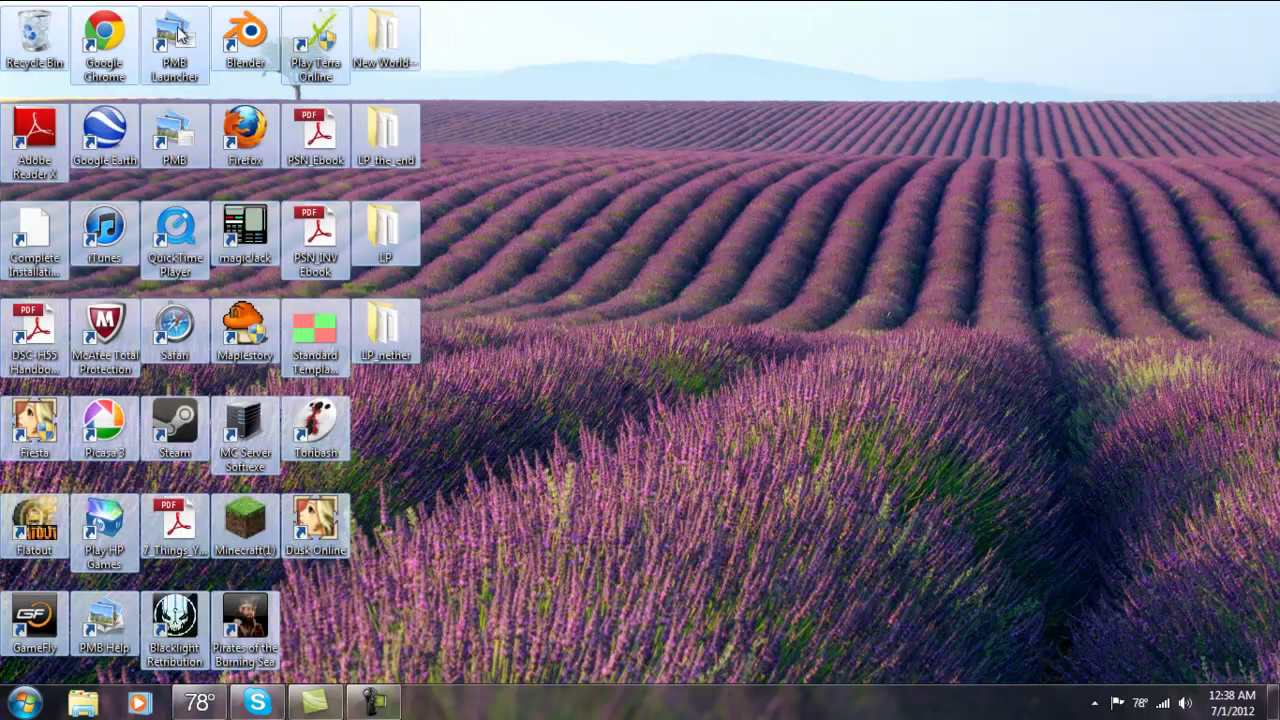
{"action": "left_click", "coordinate": [480, 486]}
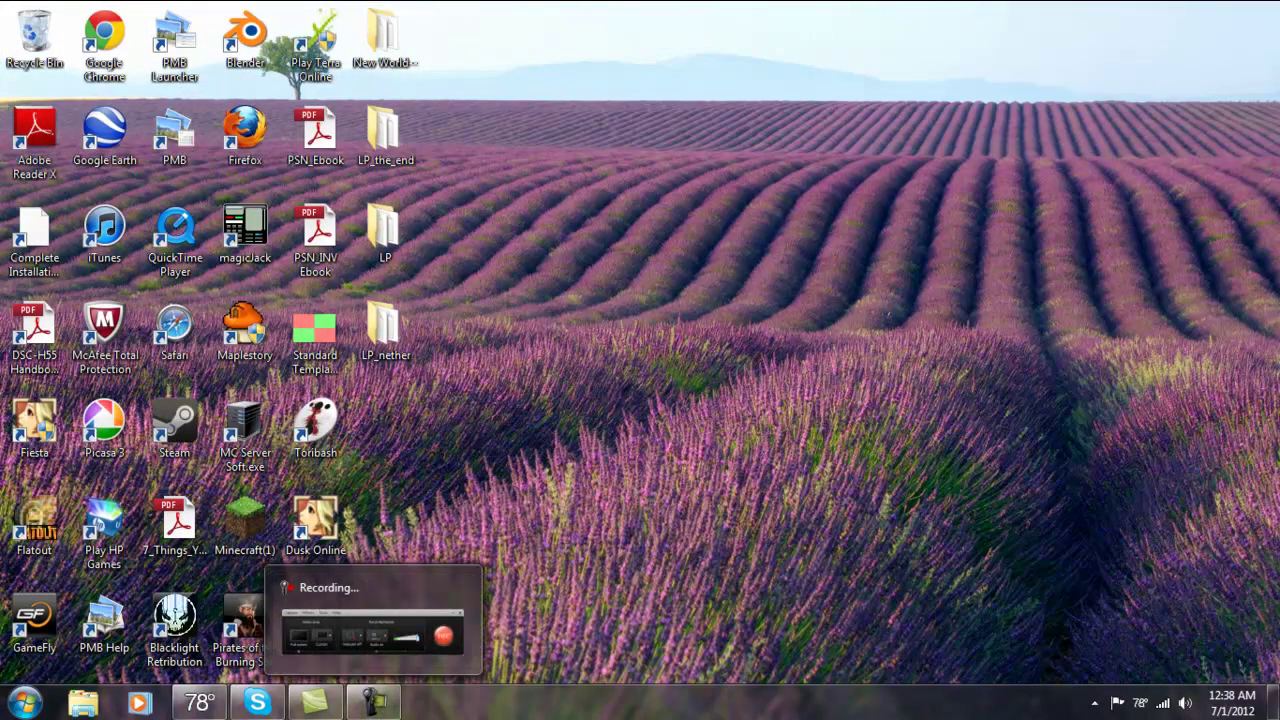
{"action": "left_click", "coordinate": [382, 706]}
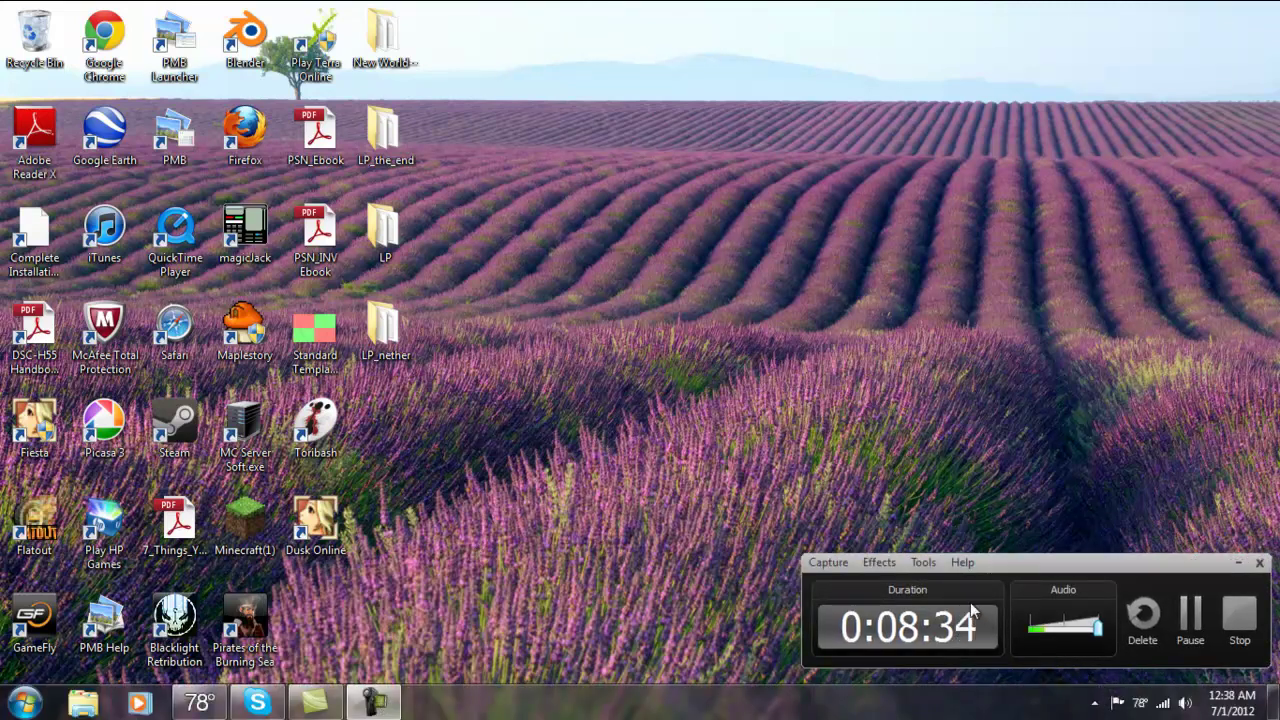
{"action": "left_click_drag", "start_coordinate": [1071, 558], "coordinate": [1008, 528]}
{"action": "left_click", "coordinate": [1173, 528]}
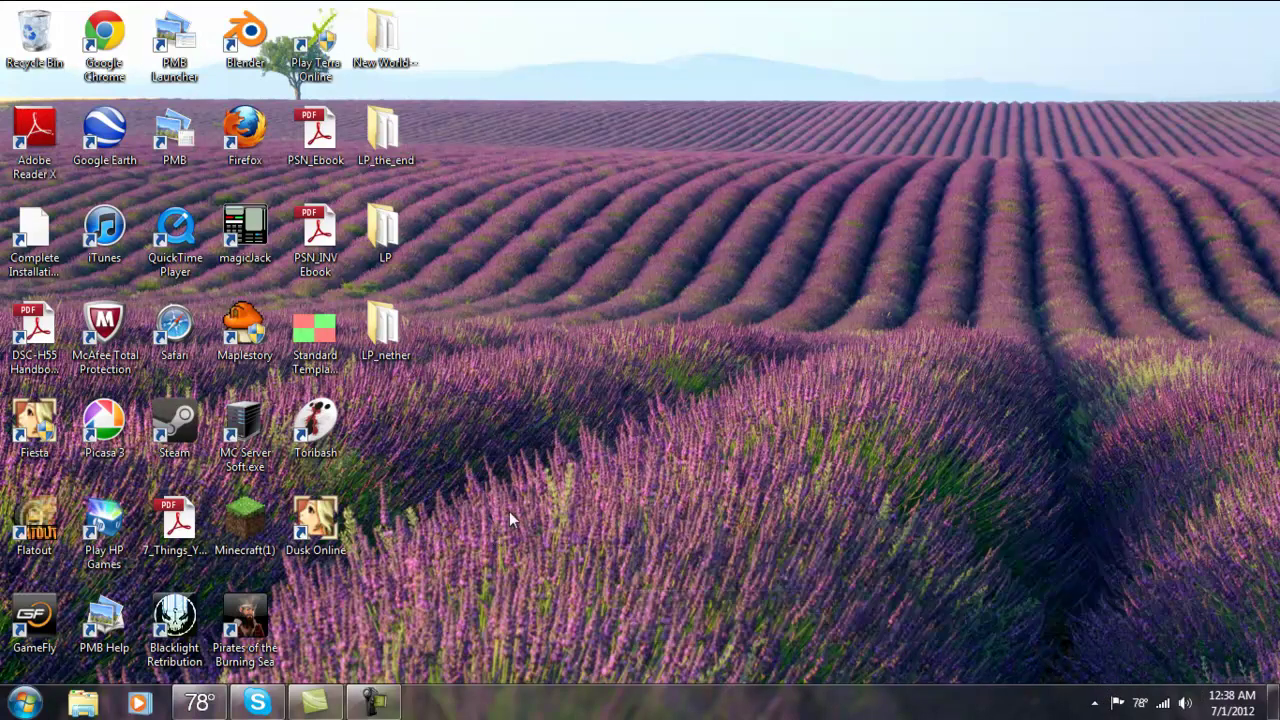